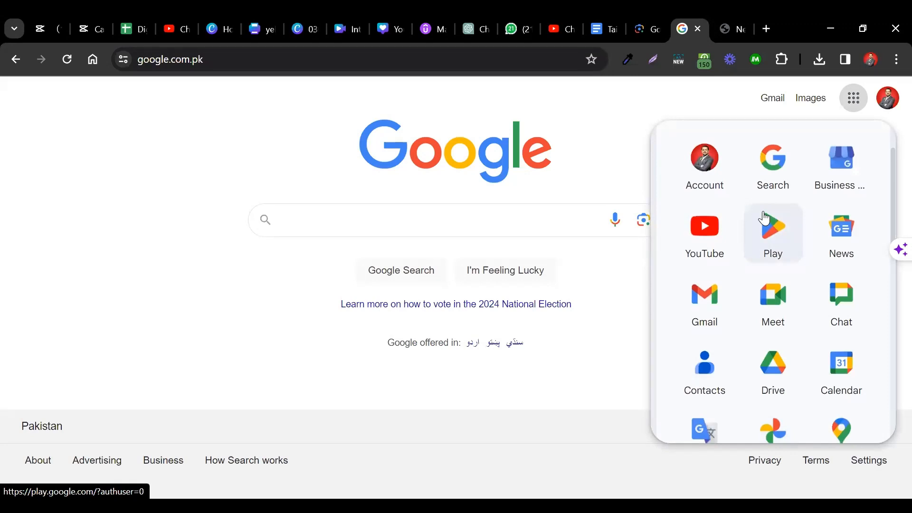
- Open Google Docs from the Google apps and create a blank document
{"action": "scroll", "coordinate": [754, 239], "scroll_direction": "down", "scroll_amount": 5}
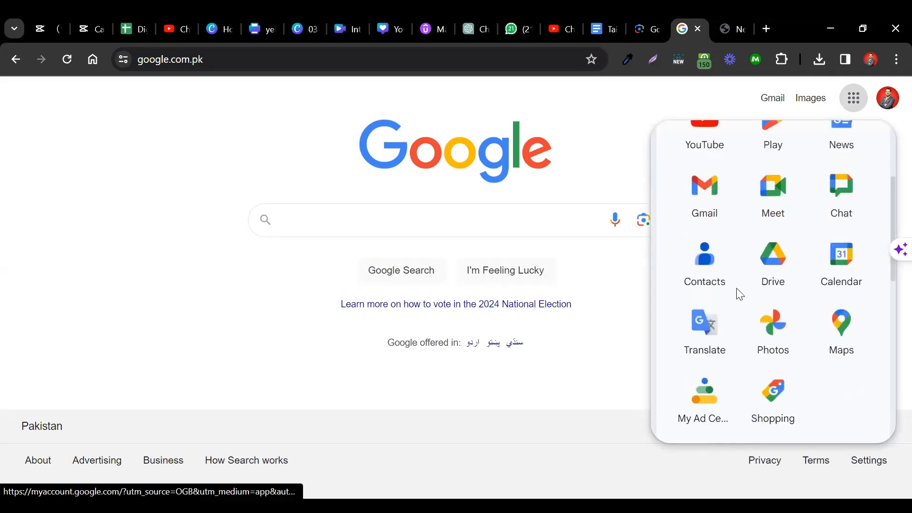
{"action": "left_click", "coordinate": [775, 335]}
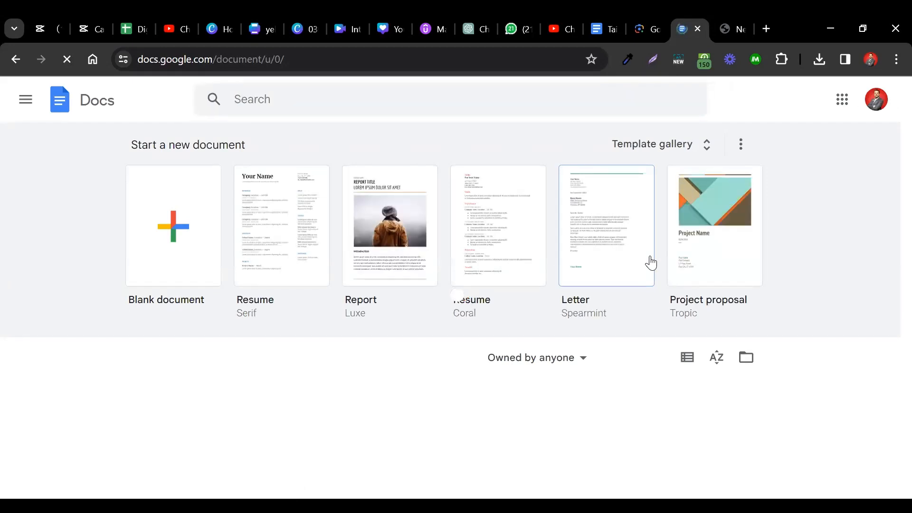
{"action": "left_click", "coordinate": [173, 227]}
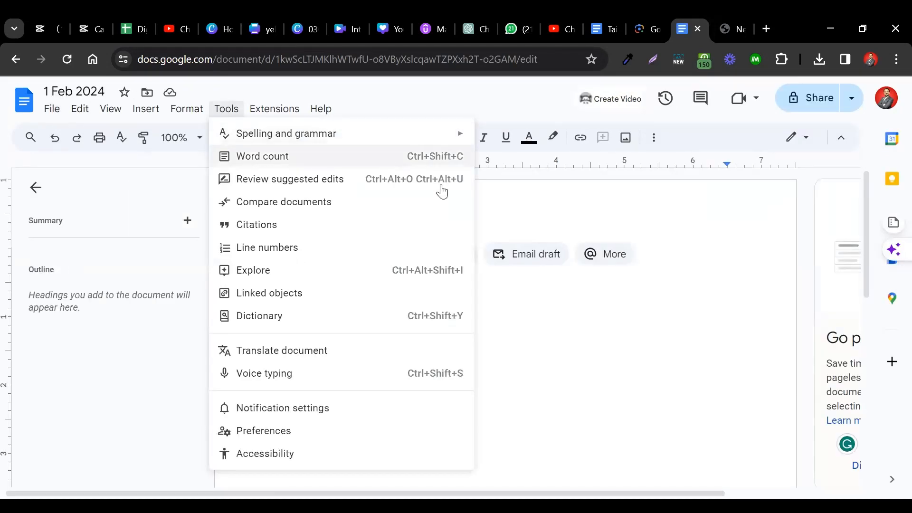
{"action": "left_click", "coordinate": [544, 226]}
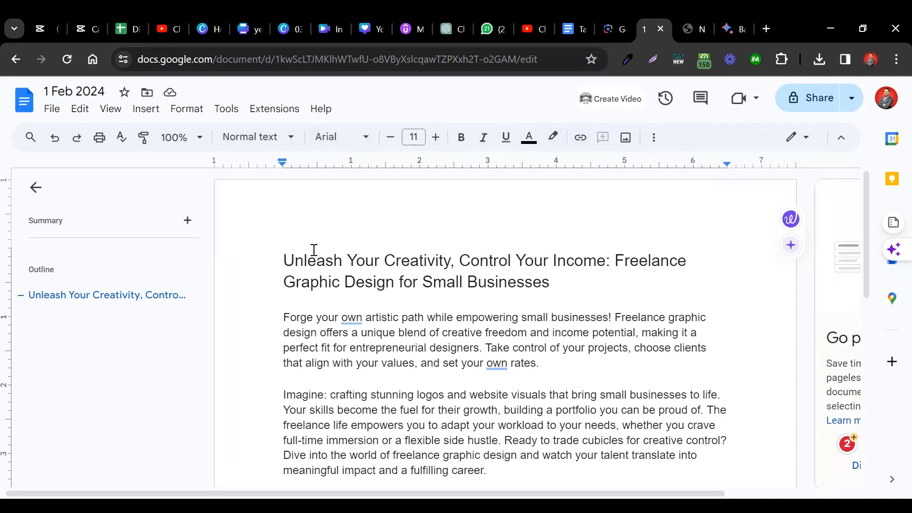
- Select the entire document text, then place the cursor at the start of the title heading
{"action": "left_click", "coordinate": [79, 110]}
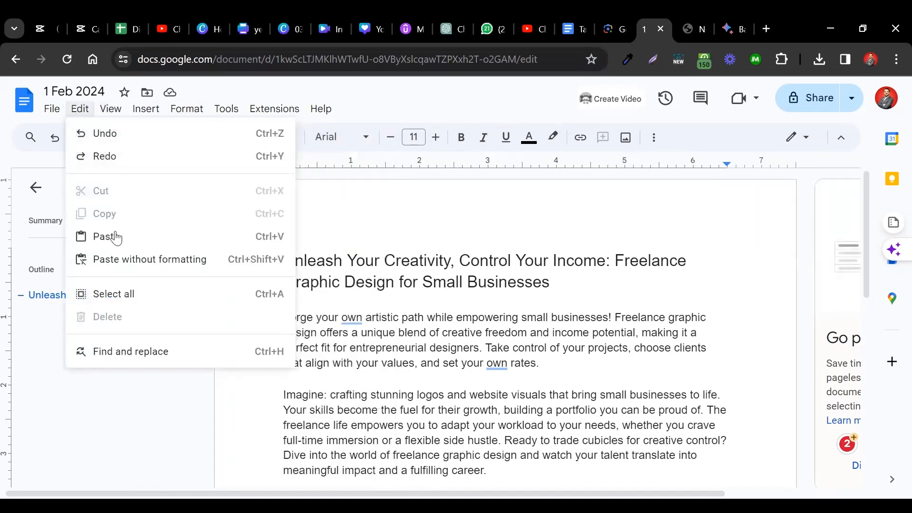
{"action": "left_click", "coordinate": [122, 292]}
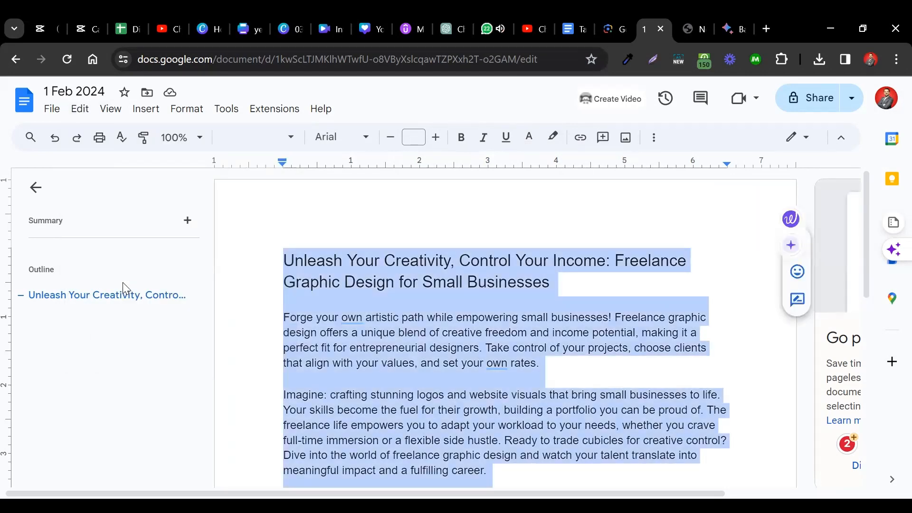
{"action": "left_click", "coordinate": [122, 295]}
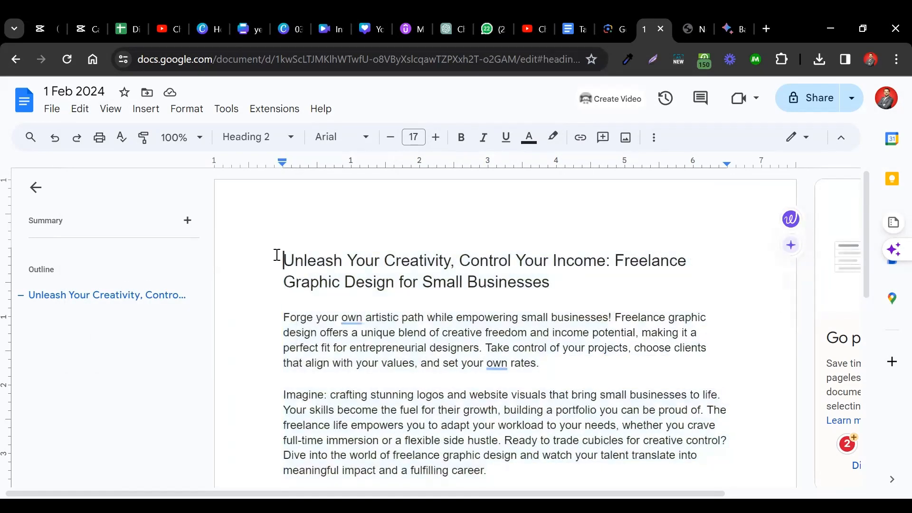
- Extend the selection line by line from the title through the paragraphs, then shrink it back to the title only
{"action": "key", "text": "shift+Down"}
{"action": "key", "text": "shift+Down"}
{"action": "key", "text": "shift+Down"}
{"action": "key", "text": "shift+Down"}
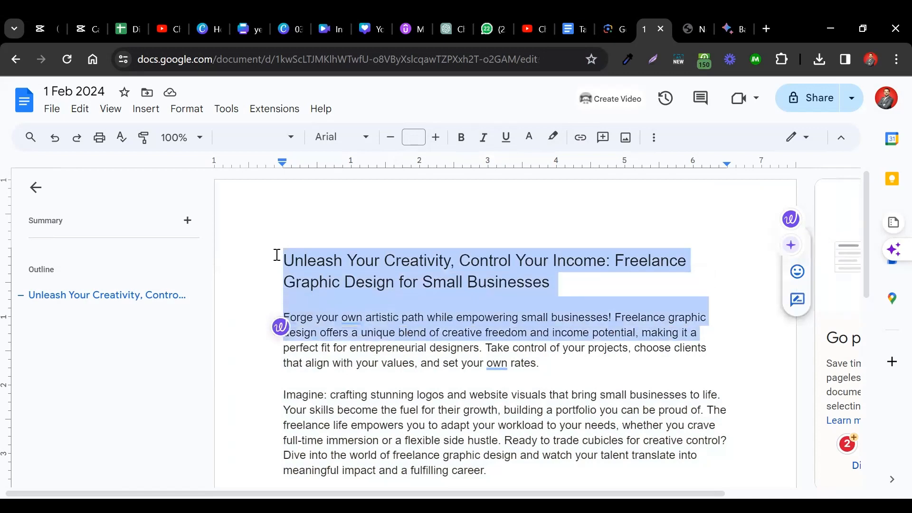
{"action": "key", "text": "shift+Down"}
{"action": "key", "text": "shift+Down"}
{"action": "key", "text": "shift+Down"}
{"action": "key", "text": "shift+Down"}
{"action": "key", "text": "shift+Down"}
{"action": "key", "text": "shift+Down"}
{"action": "key", "text": "shift+Down"}
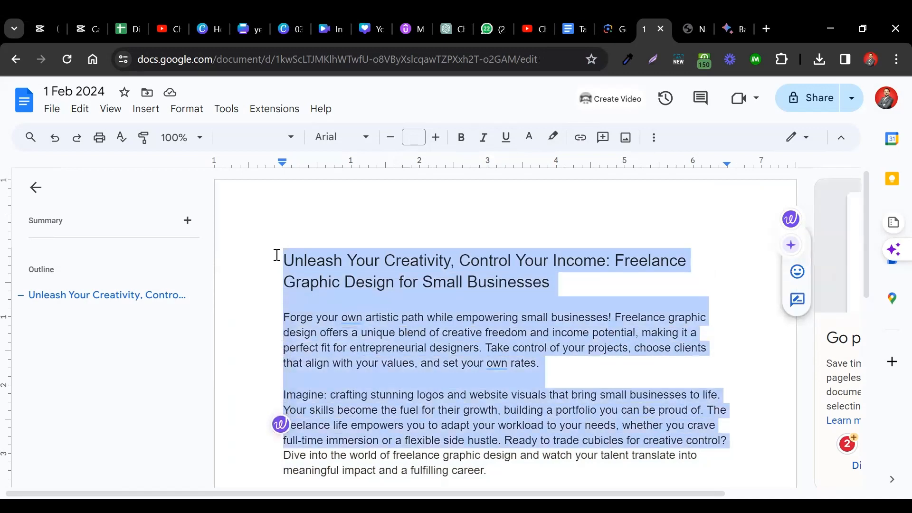
{"action": "key", "text": "shift+Down"}
{"action": "key", "text": "shift+Down"}
{"action": "key", "text": "shift+Up"}
{"action": "key", "text": "shift+Up"}
{"action": "key", "text": "shift+Up"}
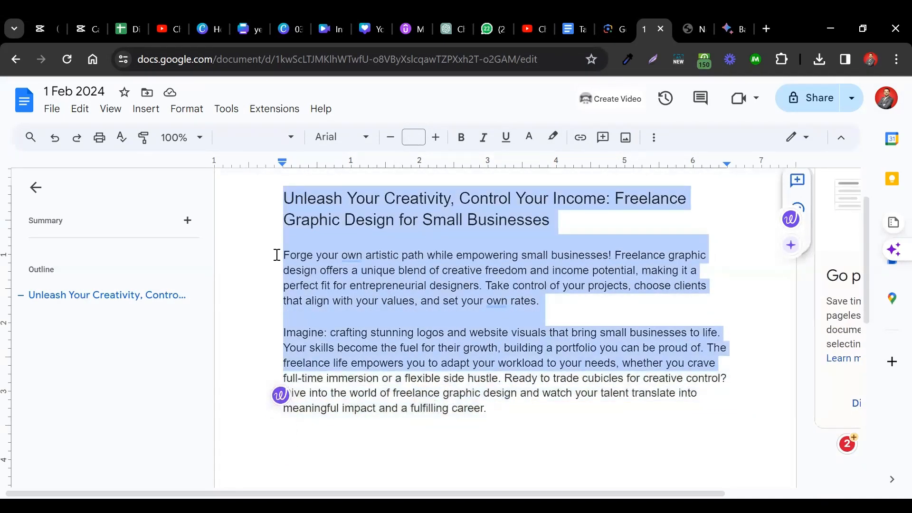
{"action": "key", "text": "shift+Up"}
{"action": "key", "text": "shift+Up"}
{"action": "key", "text": "shift+Up"}
{"action": "key", "text": "shift+Up"}
{"action": "key", "text": "shift+Up"}
{"action": "key", "text": "shift+Up"}
{"action": "key", "text": "shift+Up"}
{"action": "key", "text": "shift+Up"}
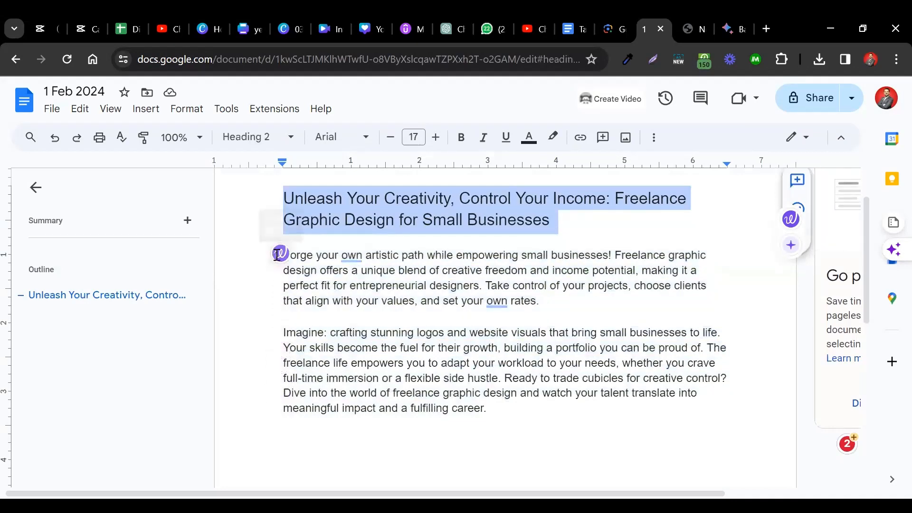
- Shrink and extend the selection character by character at the end of the title, finishing with the whole title selected
{"action": "key", "text": "shift+Left"}
{"action": "key", "text": "shift+Left"}
{"action": "key", "text": "shift+Left"}
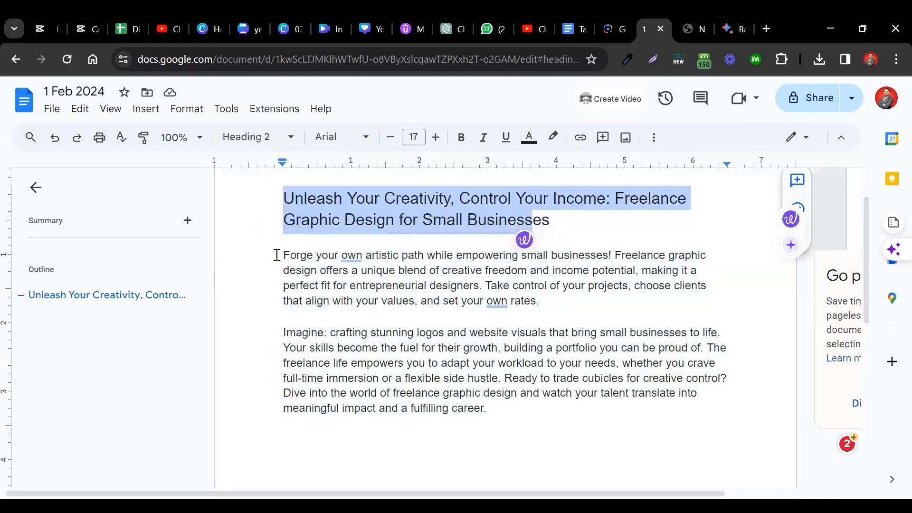
{"action": "key", "text": "shift+Right"}
{"action": "key", "text": "shift+Right"}
{"action": "key", "text": "shift+Left"}
{"action": "key", "text": "shift+Left"}
{"action": "key", "text": "shift+Left"}
{"action": "key", "text": "shift+Left"}
{"action": "key", "text": "shift+Left"}
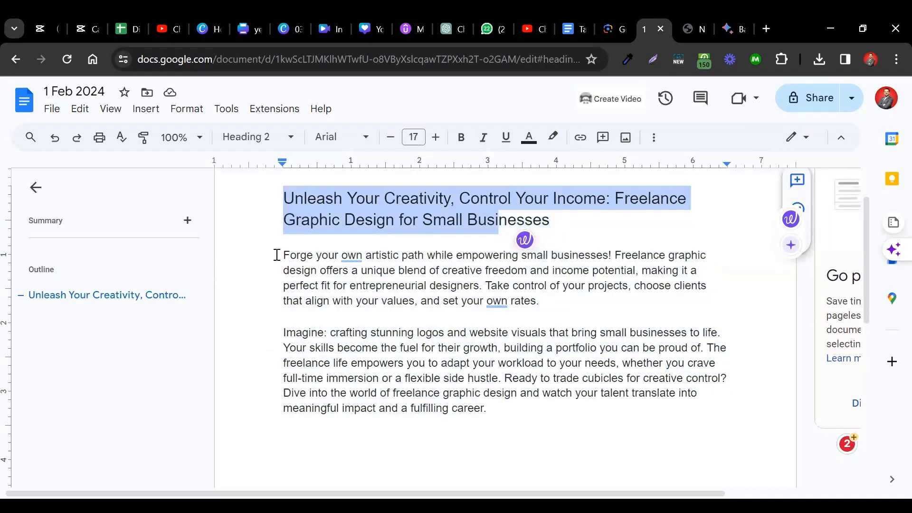
{"action": "key", "text": "shift+Left"}
{"action": "key", "text": "shift+Left"}
{"action": "key", "text": "shift+Left"}
{"action": "key", "text": "shift+Left"}
{"action": "key", "text": "shift+Left"}
{"action": "key", "text": "shift+Right"}
{"action": "key", "text": "shift+Right"}
{"action": "key", "text": "shift+Right"}
{"action": "key", "text": "shift+Right"}
{"action": "key", "text": "shift+Right"}
{"action": "key", "text": "shift+Right"}
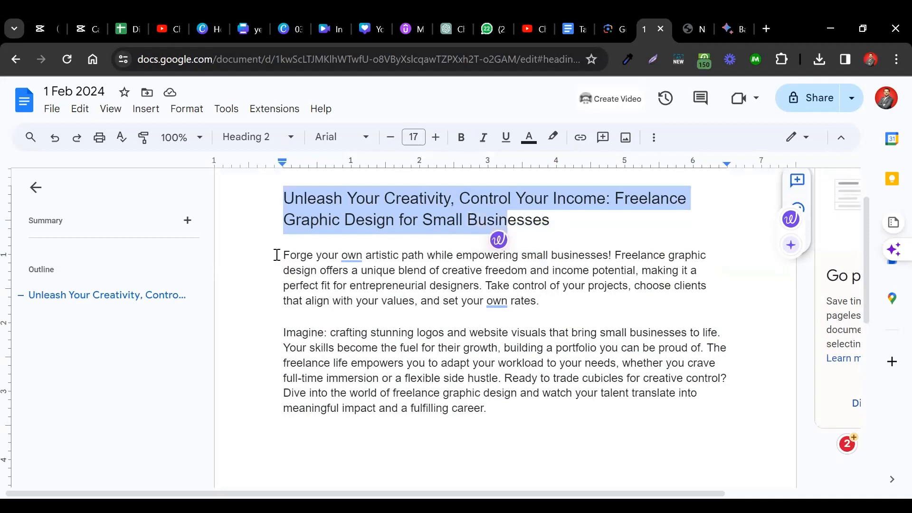
{"action": "key", "text": "shift+Right"}
{"action": "key", "text": "shift+Right"}
{"action": "key", "text": "shift+Right"}
{"action": "key", "text": "shift+Right"}
{"action": "key", "text": "shift+Right"}
{"action": "key", "text": "shift+Right"}
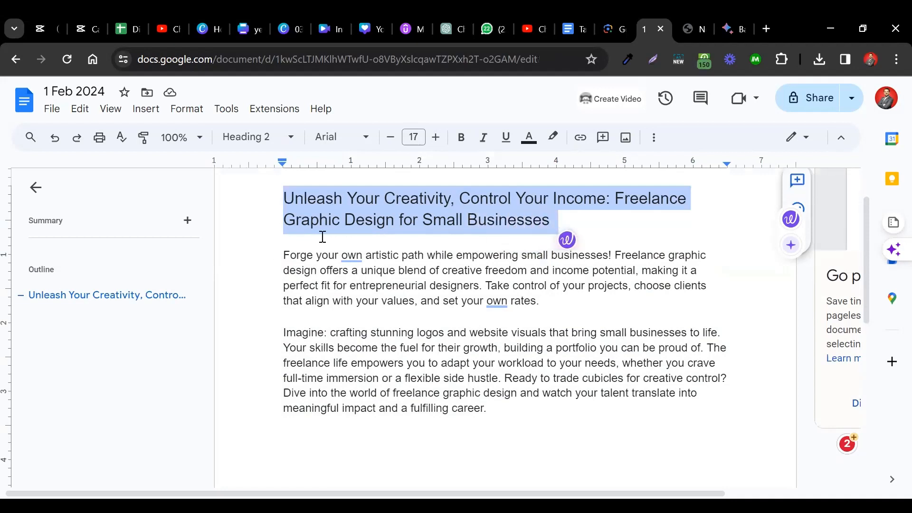
{"action": "left_click", "coordinate": [322, 236]}
{"action": "triple_click", "coordinate": [287, 198]}
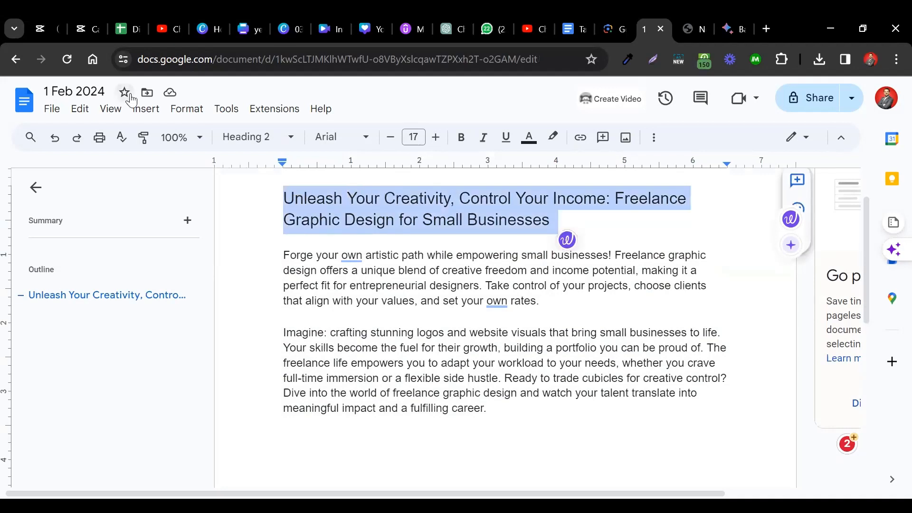
- Enter a person's full name on an empty line below the "Ctrl + Z" and "Ctrl + Y" text
{"action": "left_click", "coordinate": [81, 109]}
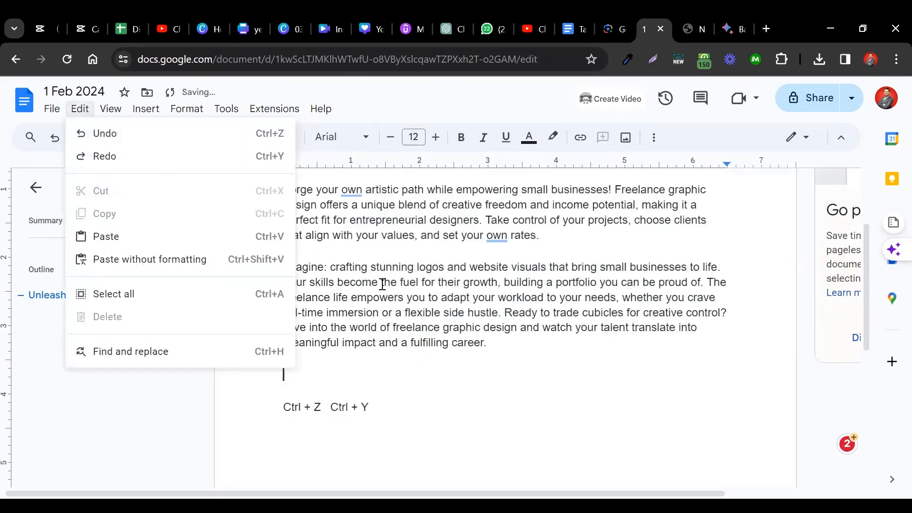
{"action": "left_click", "coordinate": [461, 393]}
{"action": "key", "text": "Down"}
{"action": "key", "text": "Down"}
{"action": "key", "text": "Down"}
{"action": "key", "text": "Down"}
{"action": "key", "text": "Down"}
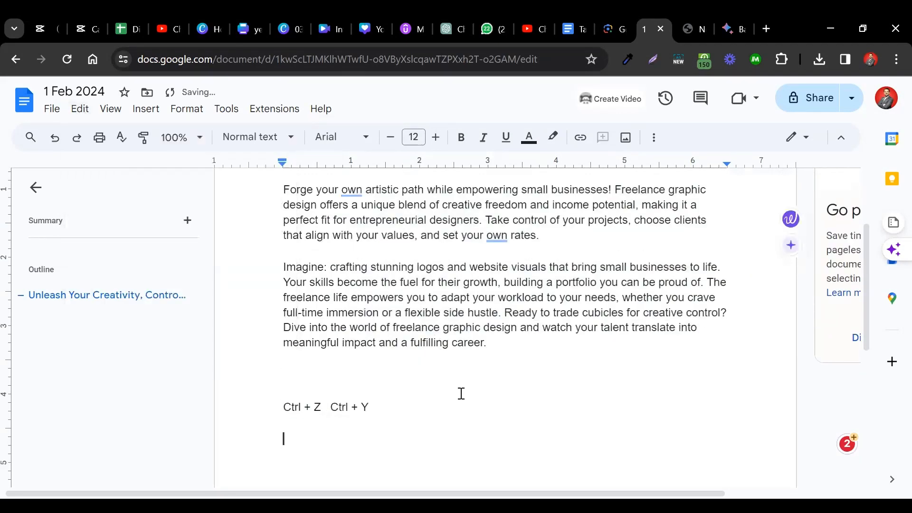
{"action": "key", "text": "Up"}
{"action": "key", "text": "Up"}
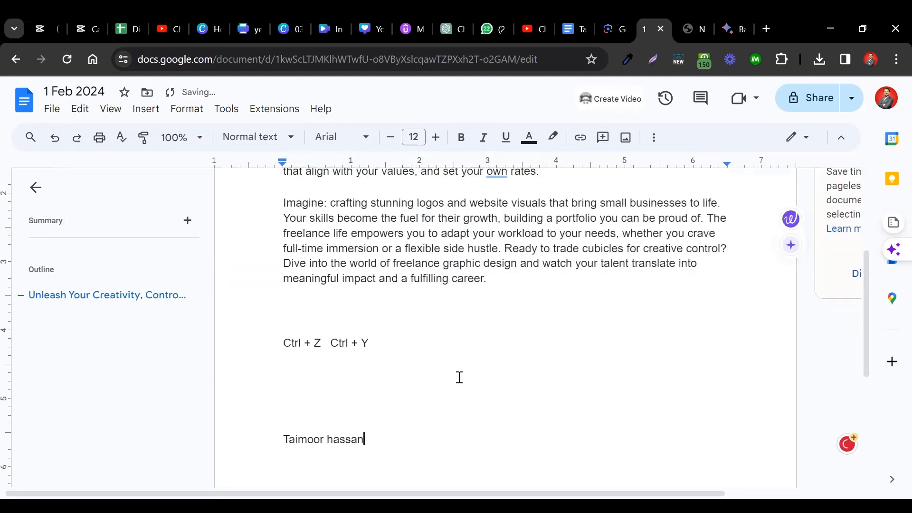
- Delete the name line and undo the deletion, then take the name out of the document again
{"action": "triple_click", "coordinate": [279, 438]}
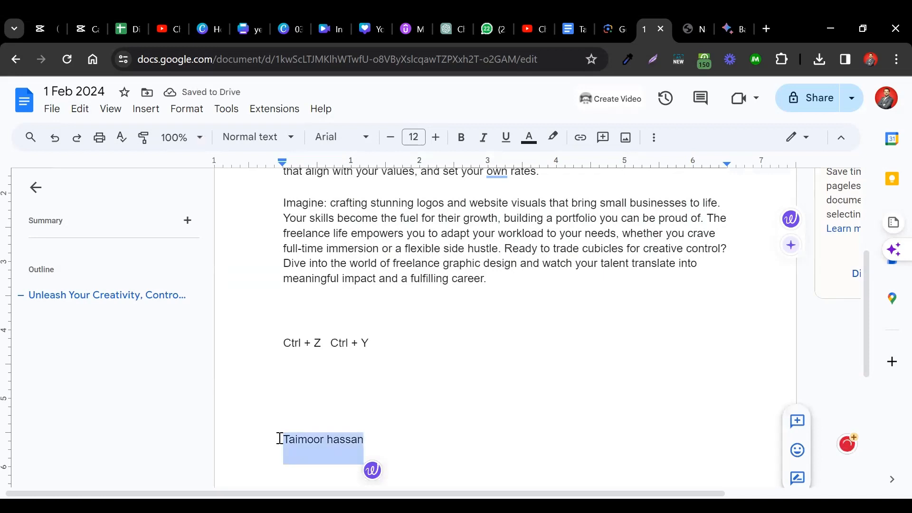
{"action": "key", "text": "BackSpace"}
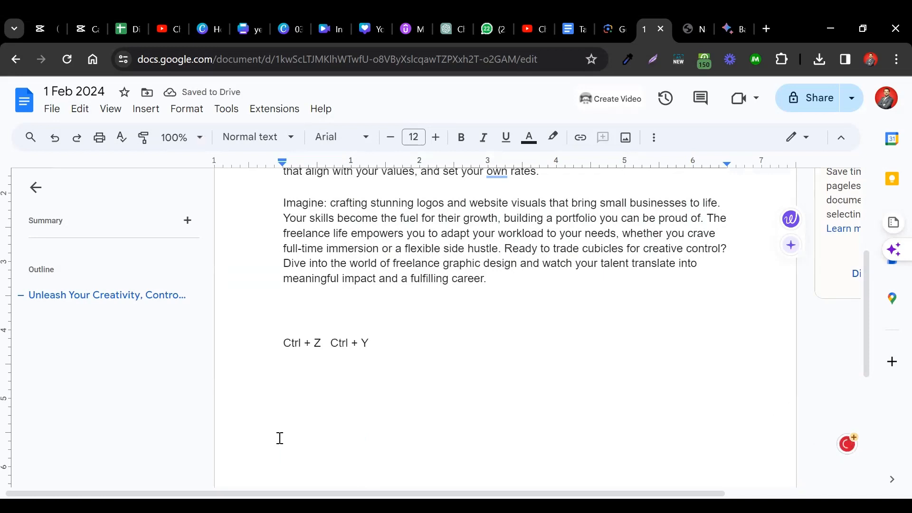
{"action": "key", "text": "ctrl+z"}
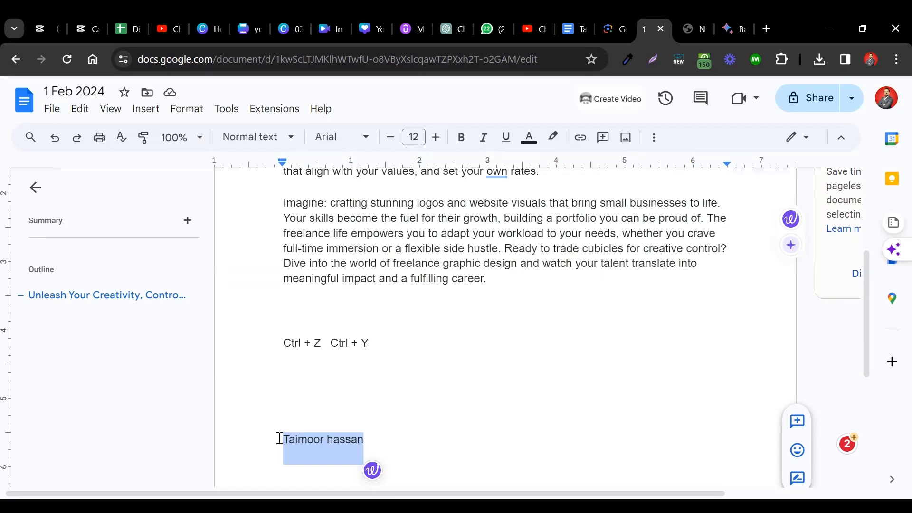
{"action": "key", "text": "Right"}
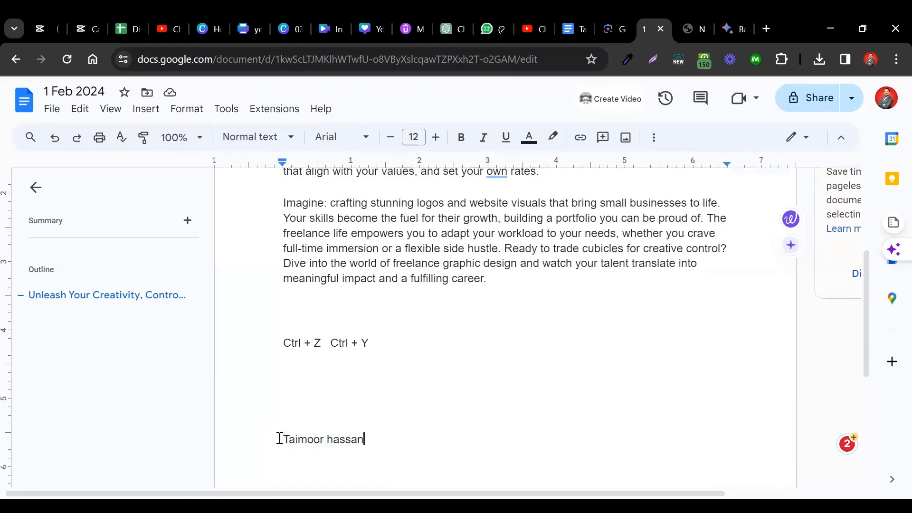
{"action": "key", "text": "ctrl+z"}
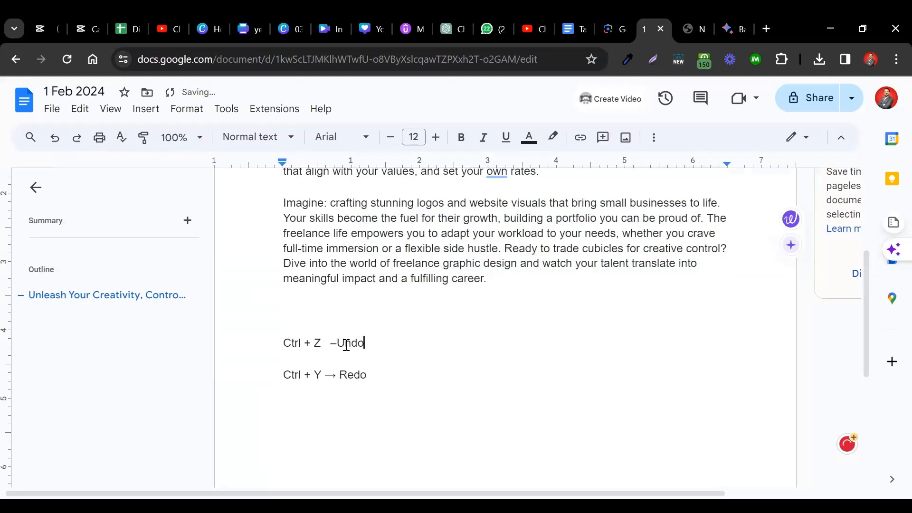
- Write the shortcut notes as "Ctrl + Z → Undo" and "Ctrl + Y → Redo" on separate lines
{"action": "key", "text": "Left"}
{"action": "key", "text": "Left"}
{"action": "key", "text": "Left"}
{"action": "key", "text": "Left"}
{"action": "key", "text": "Left"}
{"action": "key", "text": "Delete"}
{"action": "type", "text": "->"}
- Undo the latest edits to the shortcut notes one by one, back through the text after "Ctrl + Y"
{"action": "left_click", "coordinate": [54, 141]}
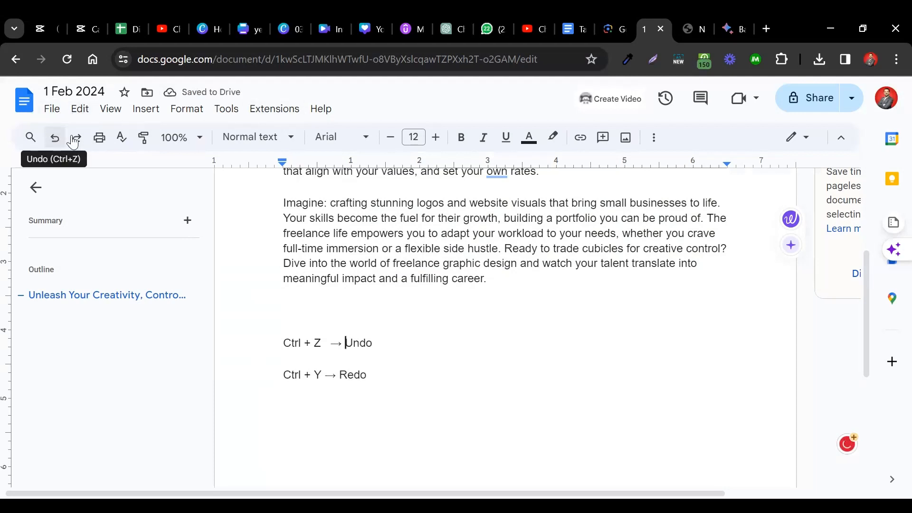
{"action": "left_click", "coordinate": [75, 138]}
{"action": "left_click", "coordinate": [56, 141]}
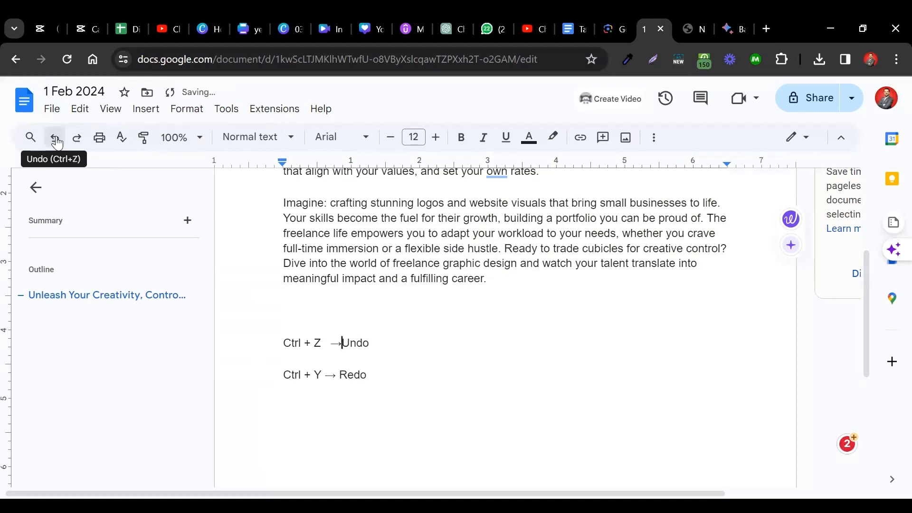
{"action": "left_click", "coordinate": [56, 141]}
{"action": "left_click", "coordinate": [56, 141]}
{"action": "left_click", "coordinate": [56, 141]}
{"action": "left_click", "coordinate": [56, 141]}
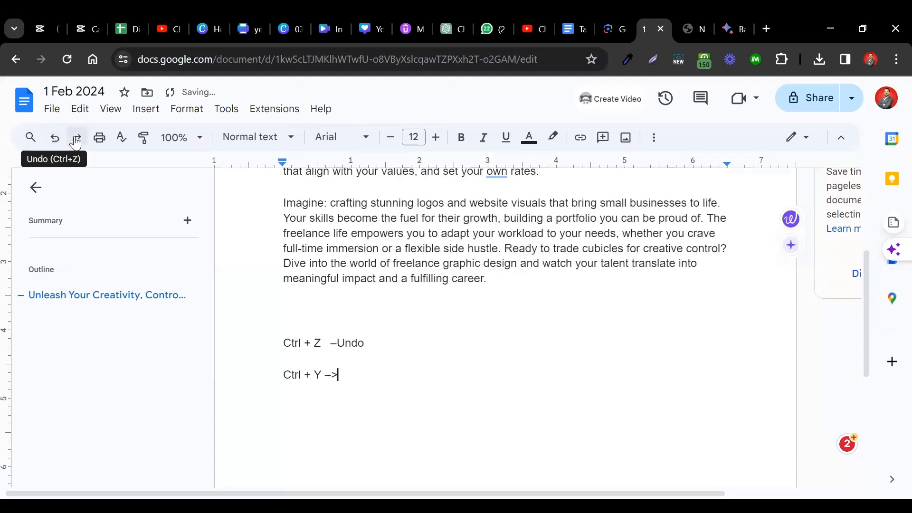
- Redo all the undone edits to the shortcut notes and place the cursor on the empty line above them
{"action": "left_click", "coordinate": [76, 141]}
{"action": "left_click", "coordinate": [76, 141]}
{"action": "left_click", "coordinate": [76, 141]}
{"action": "left_click", "coordinate": [76, 141]}
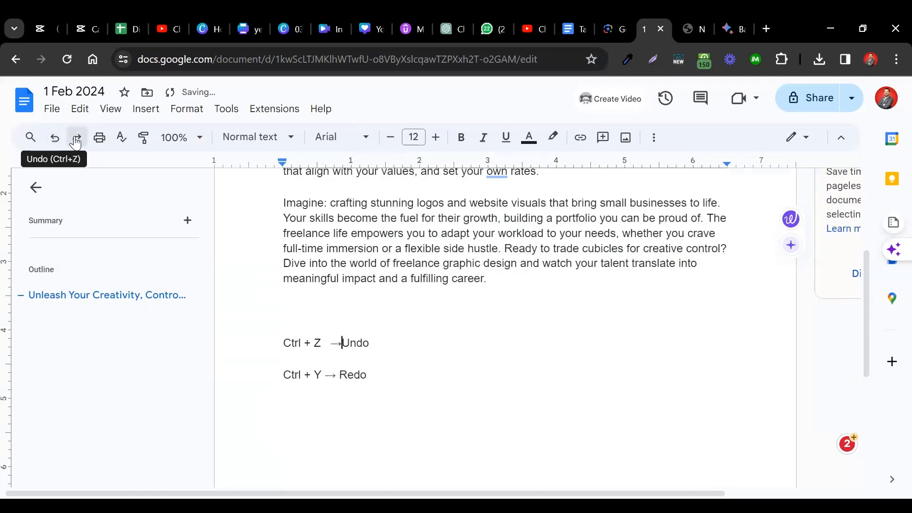
{"action": "left_click", "coordinate": [76, 141]}
{"action": "left_click", "coordinate": [395, 327]}
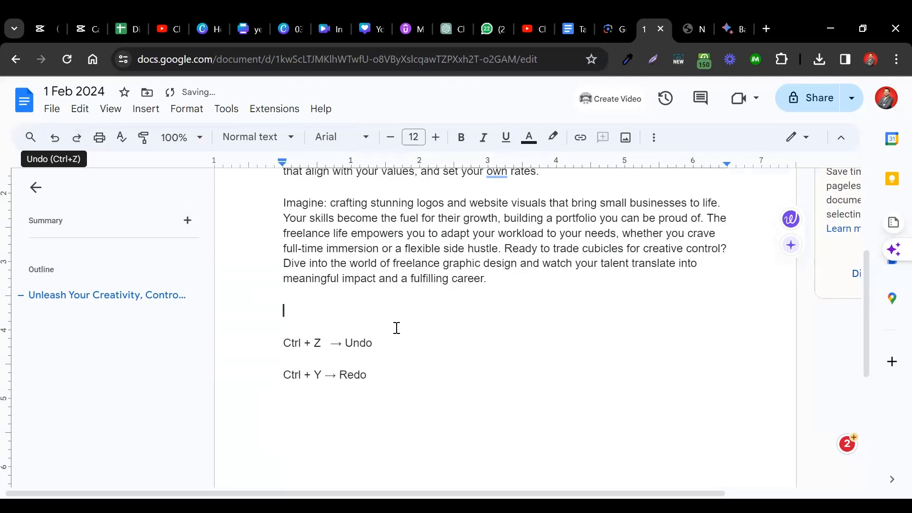
- Make the whole two-line title bold, toggling the bold off and back on once
{"action": "scroll", "coordinate": [396, 322], "scroll_direction": "up", "scroll_amount": 5}
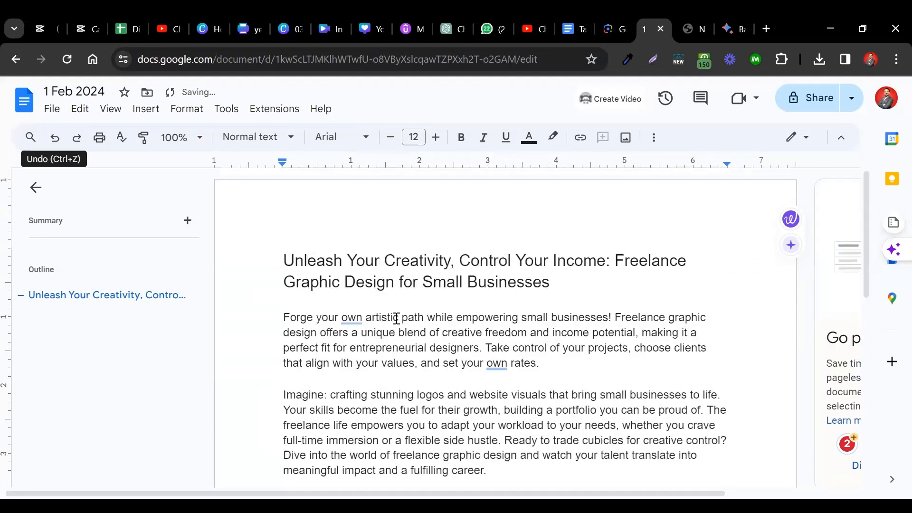
{"action": "scroll", "coordinate": [404, 266], "scroll_direction": "down", "scroll_amount": 1}
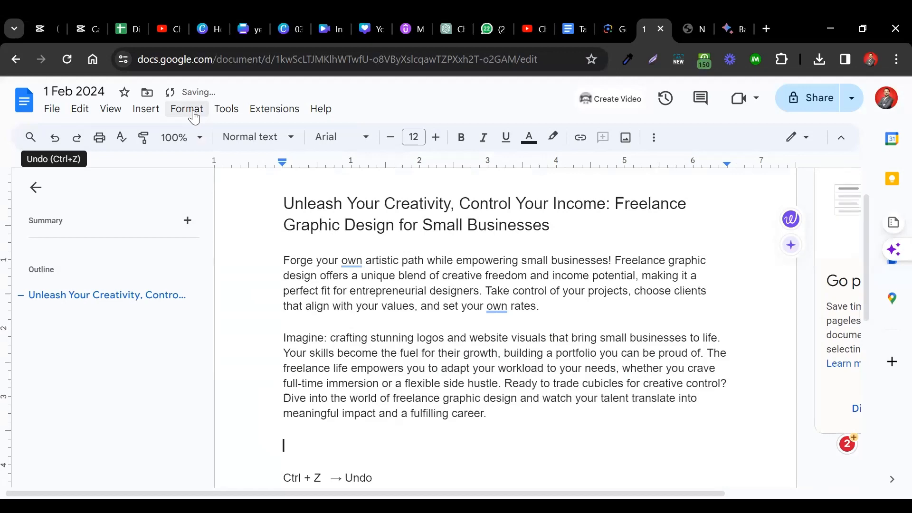
{"action": "left_click", "coordinate": [194, 114]}
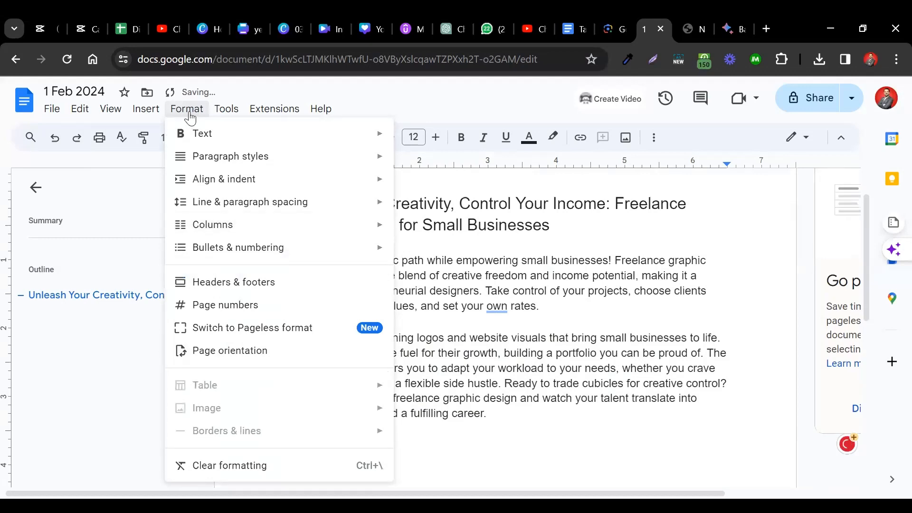
{"action": "triple_click", "coordinate": [546, 198]}
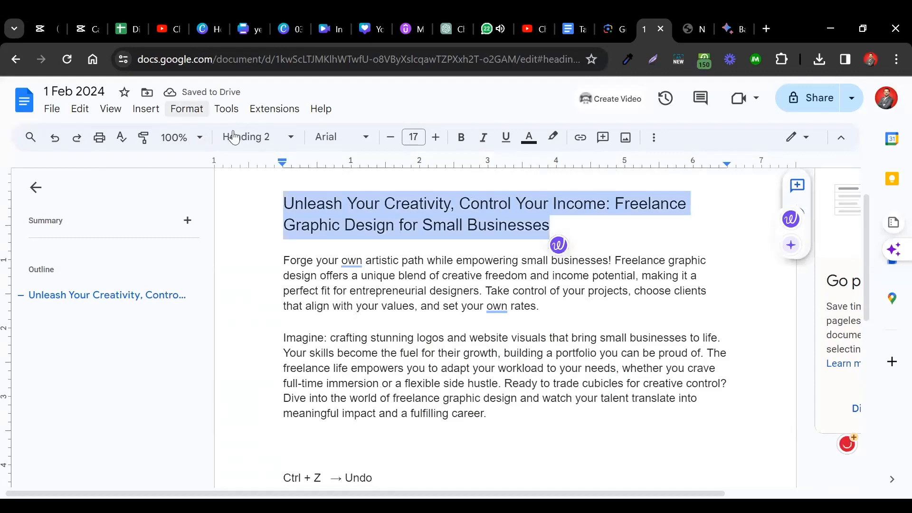
{"action": "left_click", "coordinate": [189, 110]}
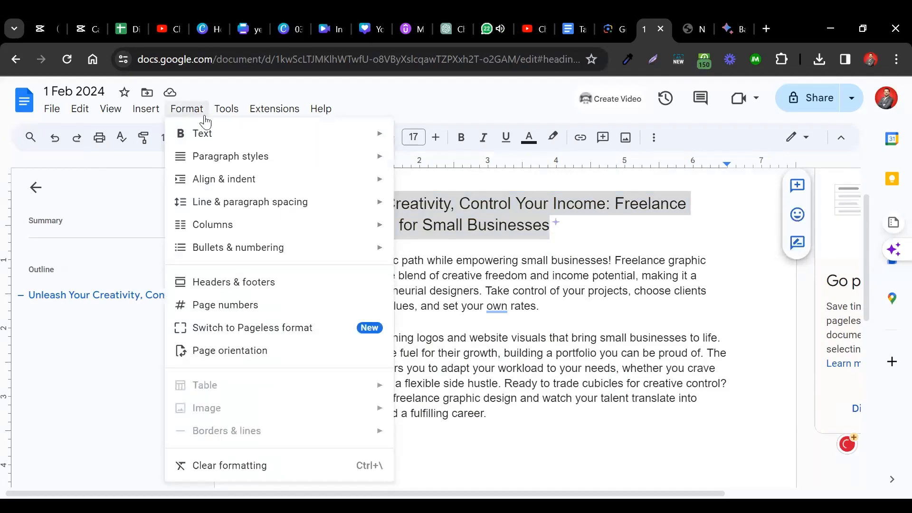
{"action": "mouse_move", "coordinate": [216, 136]}
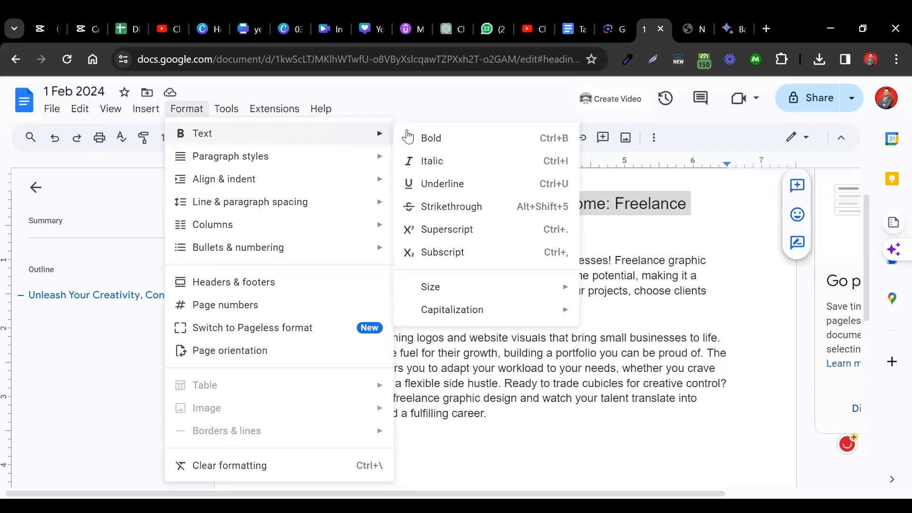
{"action": "left_click", "coordinate": [458, 139]}
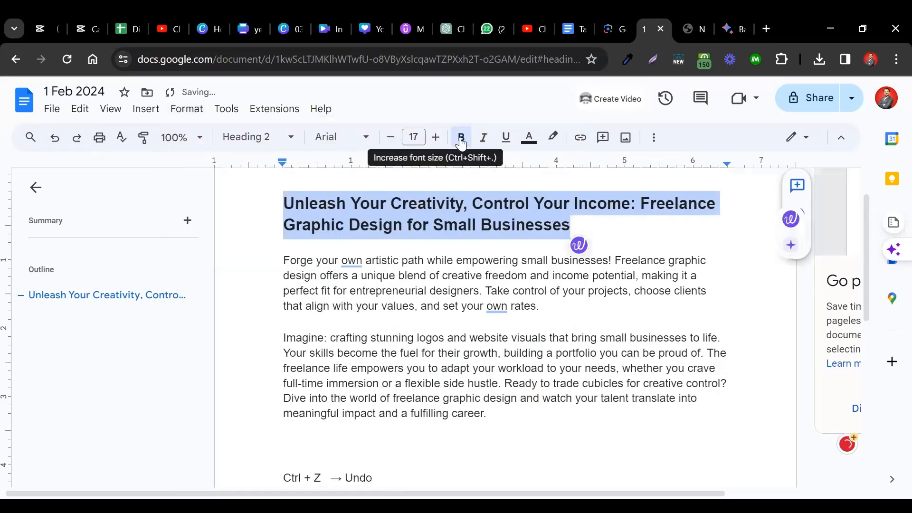
{"action": "left_click", "coordinate": [460, 139]}
{"action": "left_click", "coordinate": [461, 142]}
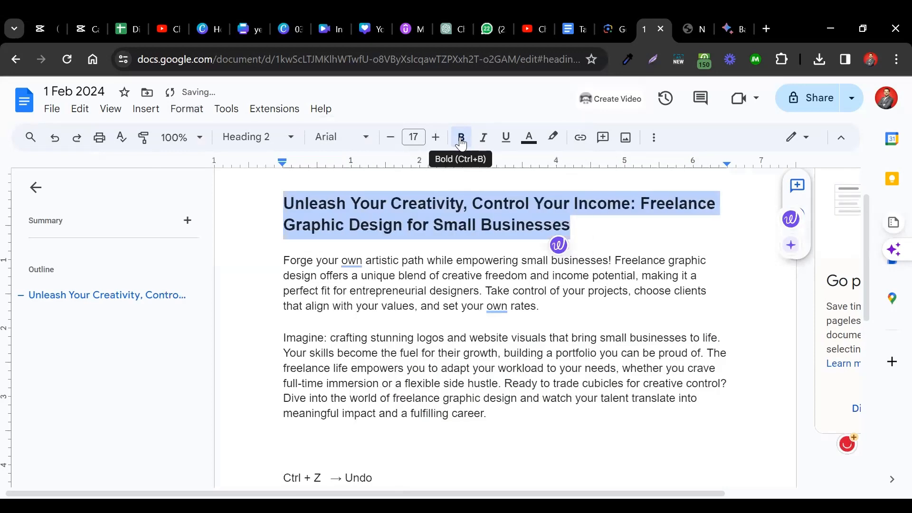
- Try italics and underlining on the selected title, removing each of them again
{"action": "left_click", "coordinate": [185, 109]}
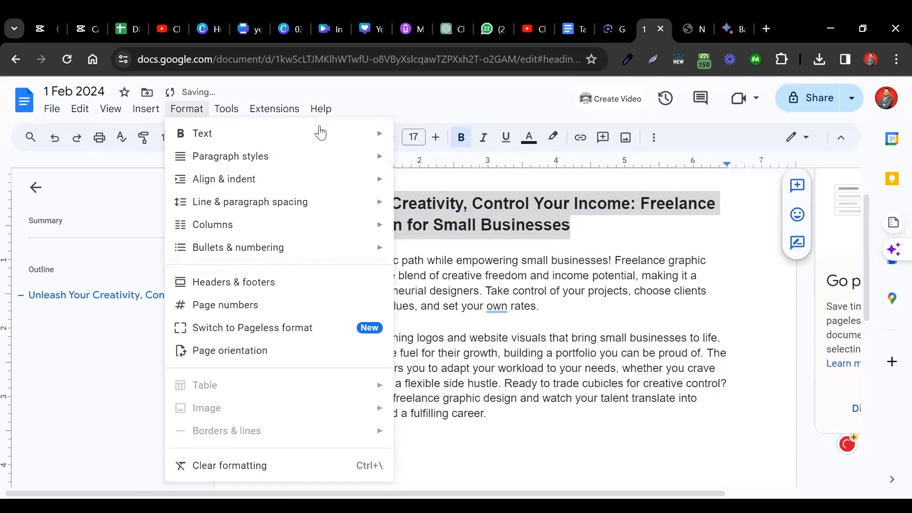
{"action": "mouse_move", "coordinate": [382, 133]}
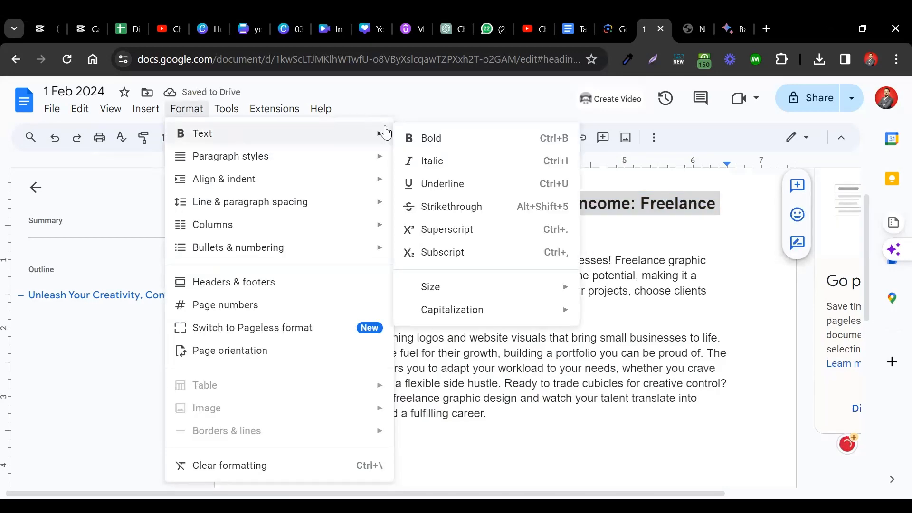
{"action": "left_click", "coordinate": [446, 162]}
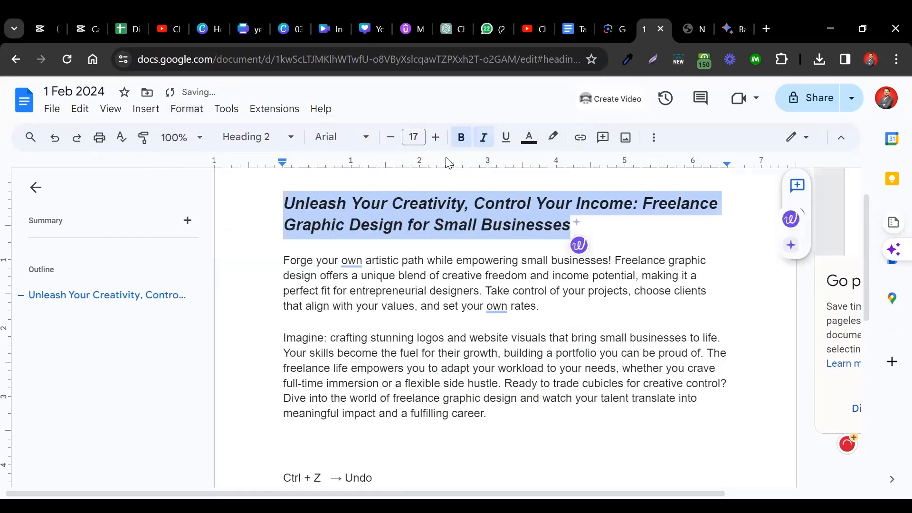
{"action": "left_click", "coordinate": [482, 136]}
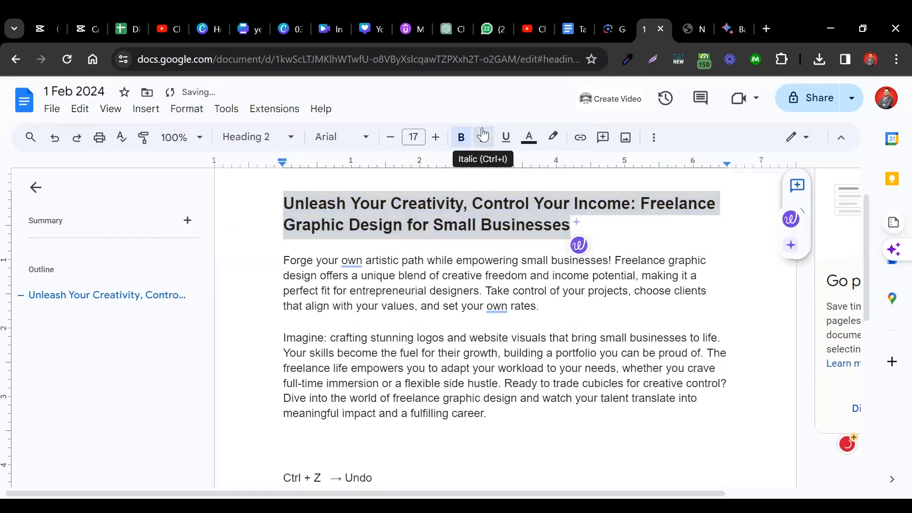
{"action": "left_click", "coordinate": [483, 136]}
{"action": "left_click", "coordinate": [482, 136]}
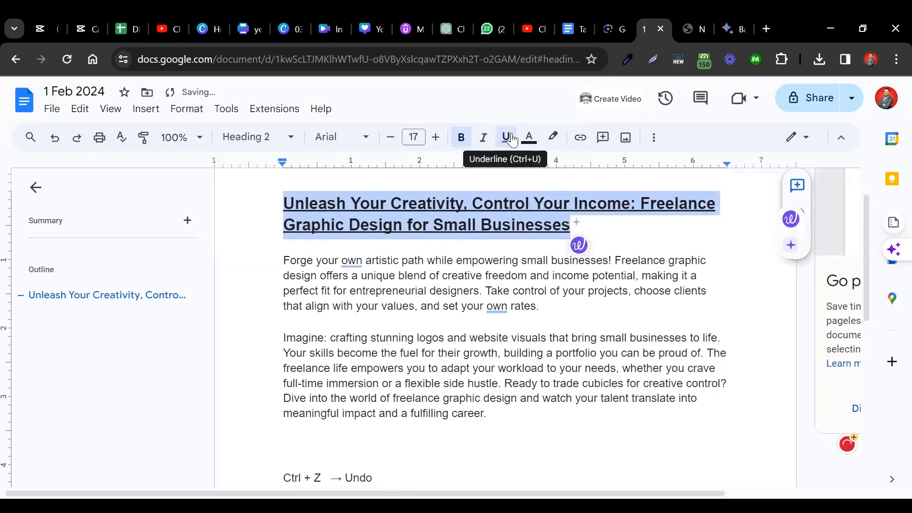
{"action": "left_click", "coordinate": [506, 138]}
- Strike through the word "Unleash" at the start of the title and deselect it
{"action": "left_click", "coordinate": [179, 116]}
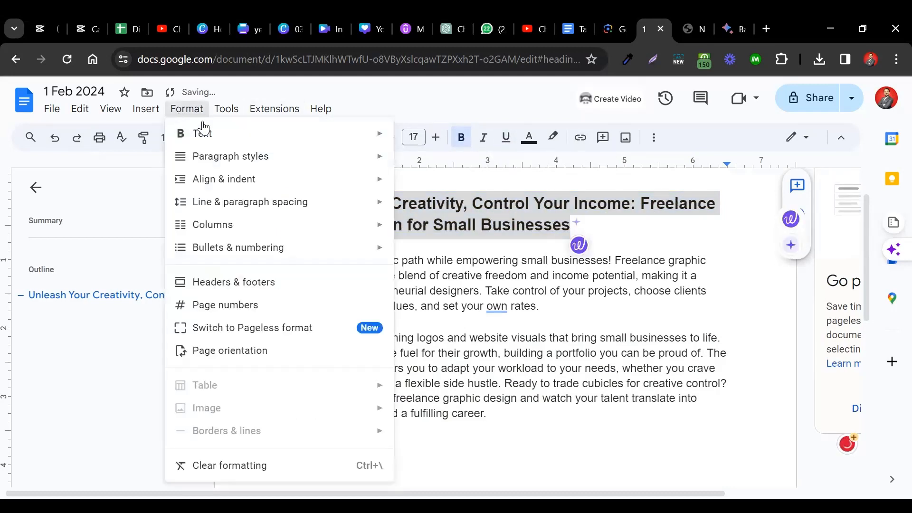
{"action": "mouse_move", "coordinate": [246, 134]}
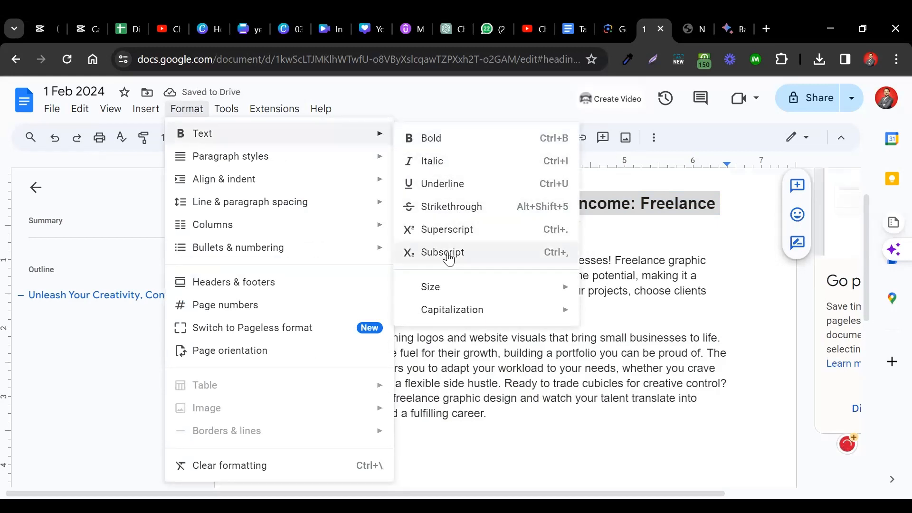
{"action": "left_click", "coordinate": [613, 216]}
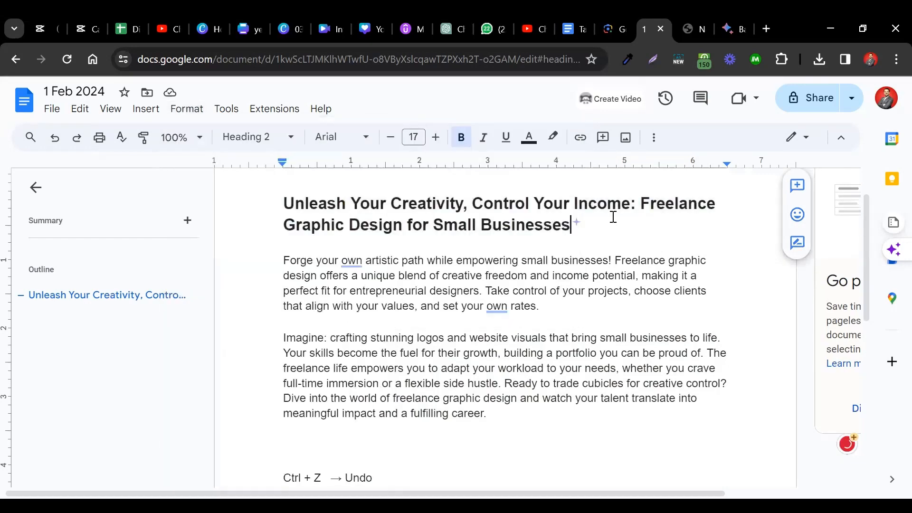
{"action": "double_click", "coordinate": [292, 203]}
{"action": "left_click", "coordinate": [187, 108]}
{"action": "mouse_move", "coordinate": [349, 136]}
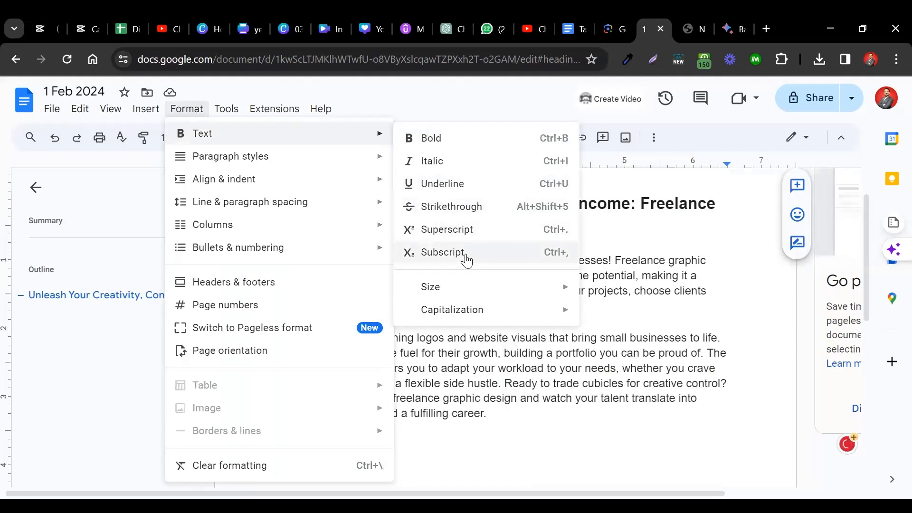
{"action": "left_click", "coordinate": [480, 207]}
{"action": "left_click", "coordinate": [369, 204]}
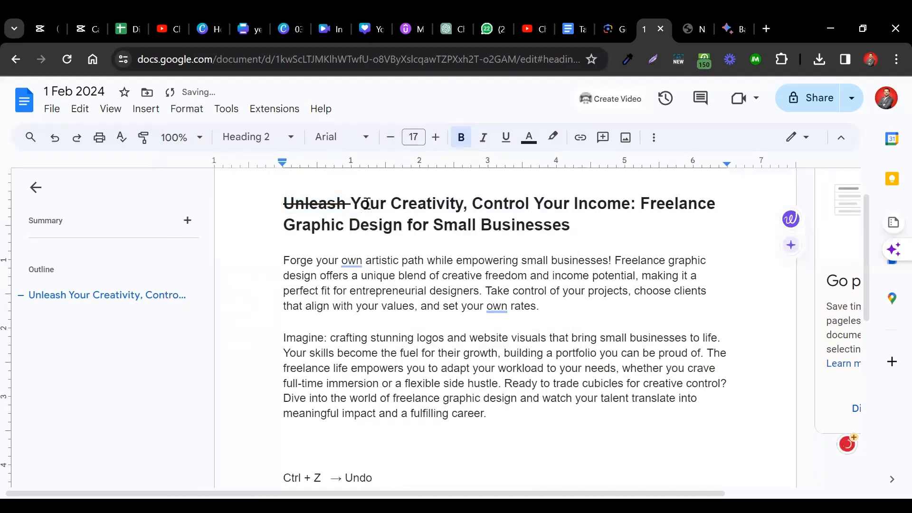
{"action": "left_click", "coordinate": [578, 234]}
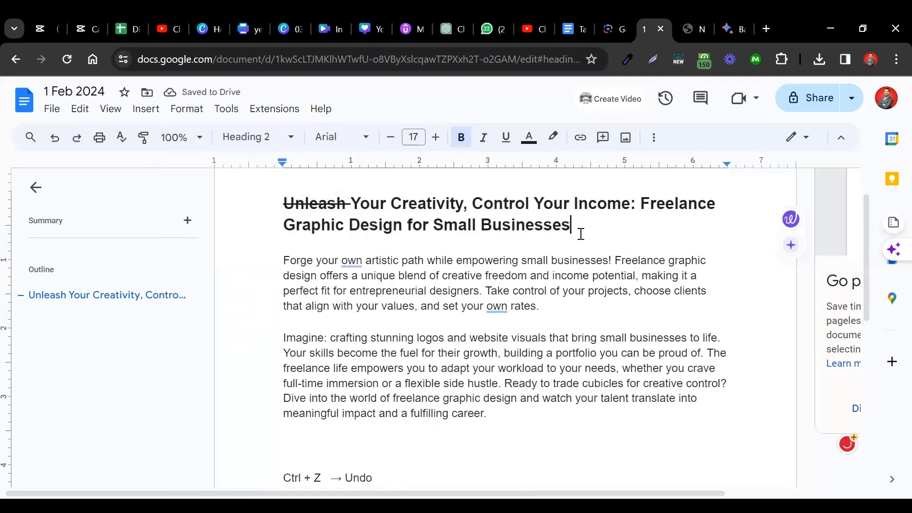
- Strike through the word "Businesses" at the end of the title
{"action": "double_click", "coordinate": [304, 200]}
{"action": "double_click", "coordinate": [545, 218]}
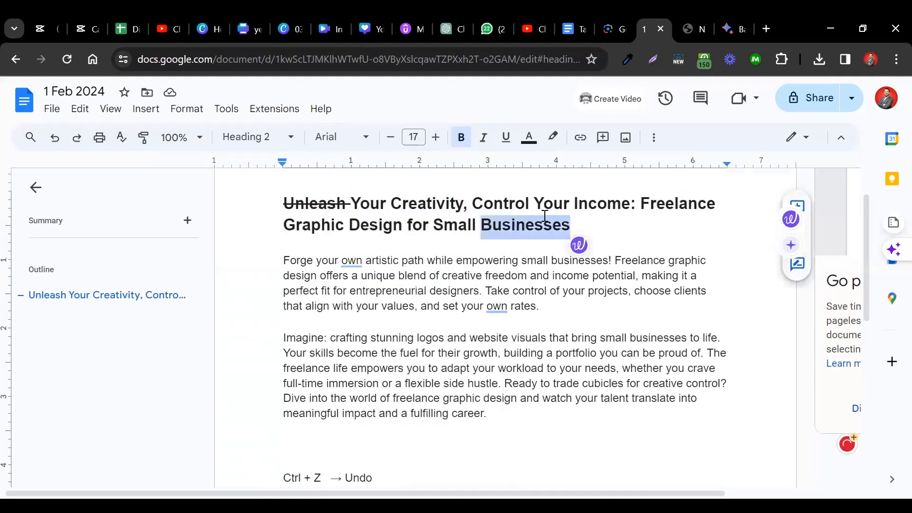
{"action": "left_click", "coordinate": [186, 109]}
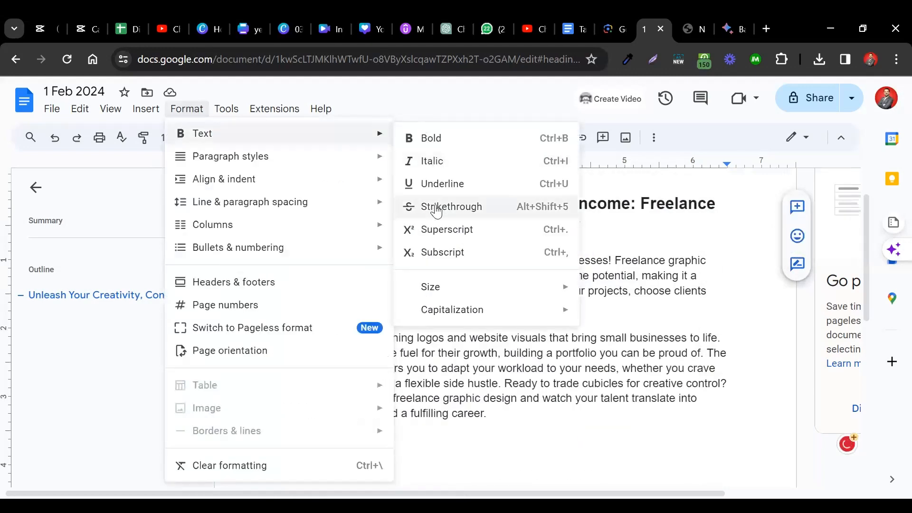
{"action": "left_click", "coordinate": [436, 205]}
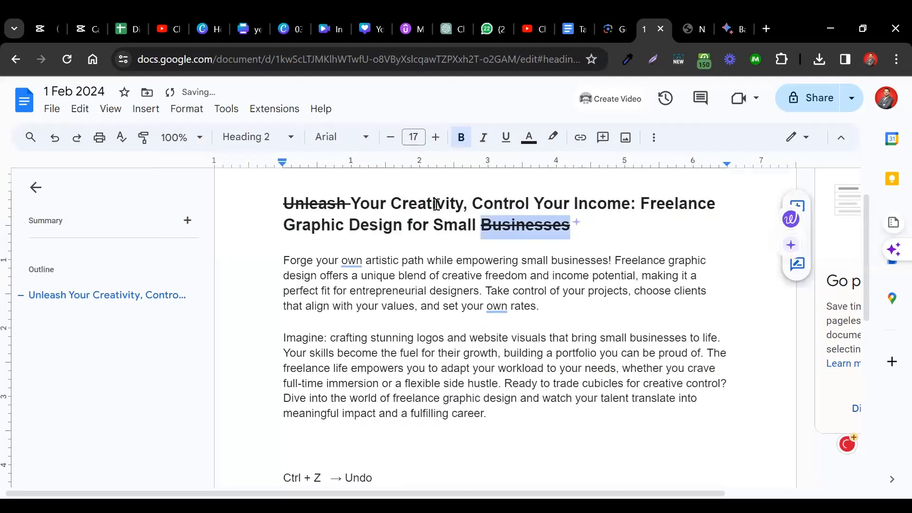
- Toggle the strikethrough on "Businesses" off and on repeatedly, leaving the word struck through and deselected
{"action": "left_click", "coordinate": [187, 109]}
{"action": "mouse_move", "coordinate": [286, 135]}
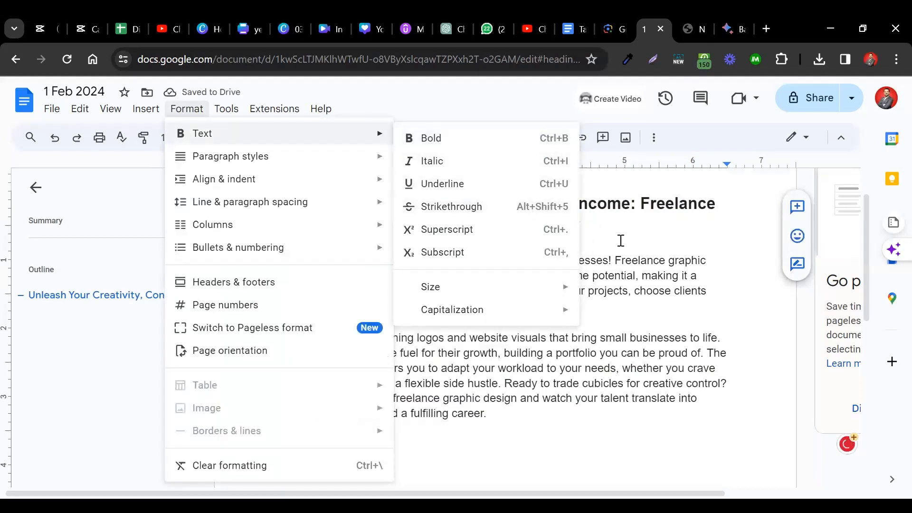
{"action": "key", "text": "Escape"}
{"action": "double_click", "coordinate": [516, 223]}
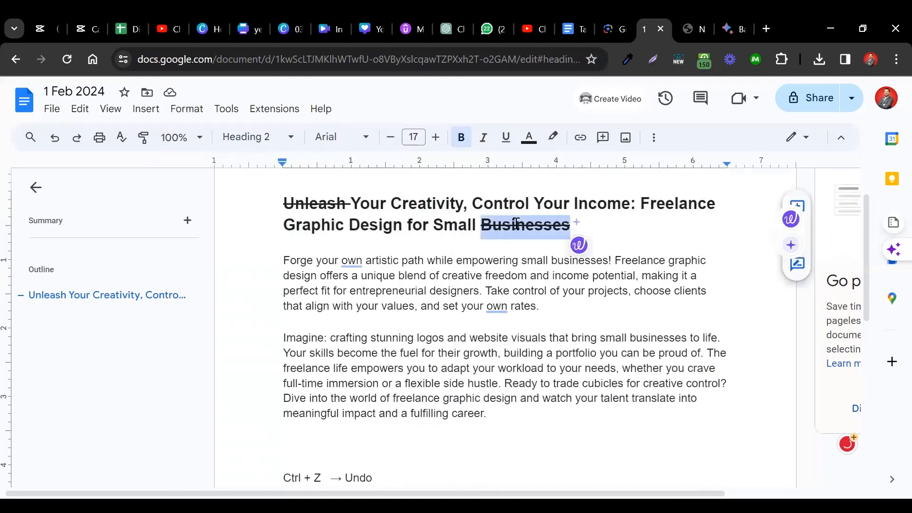
{"action": "key", "text": "alt+shift+5"}
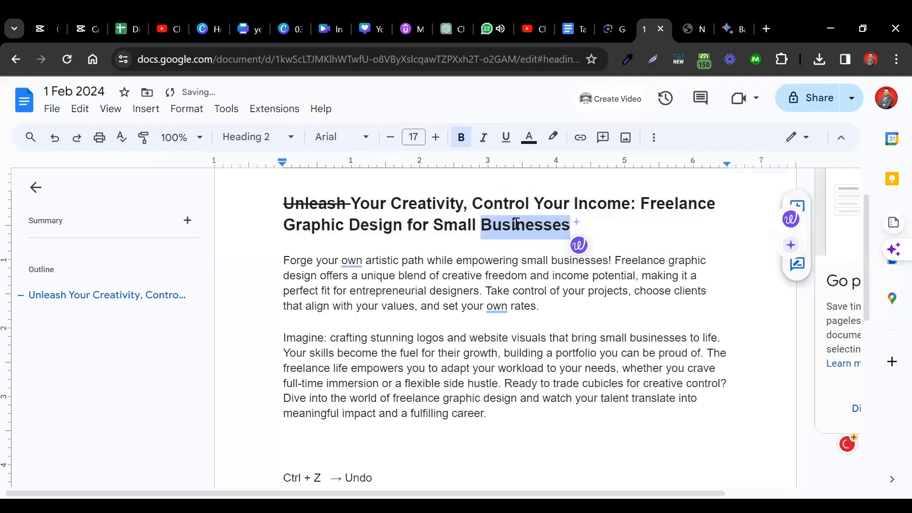
{"action": "key", "text": "alt+shift+5"}
{"action": "key", "text": "alt+shift+5"}
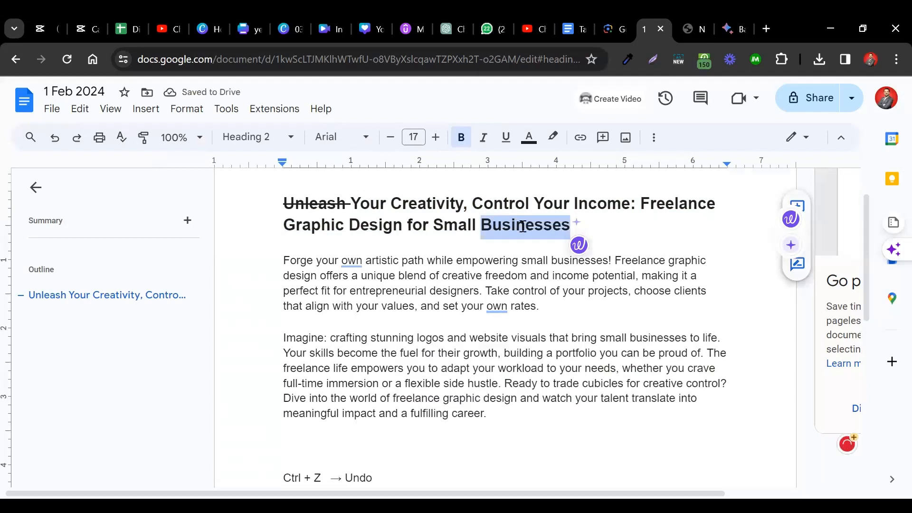
{"action": "key", "text": "alt+shift+5"}
{"action": "left_click", "coordinate": [639, 229]}
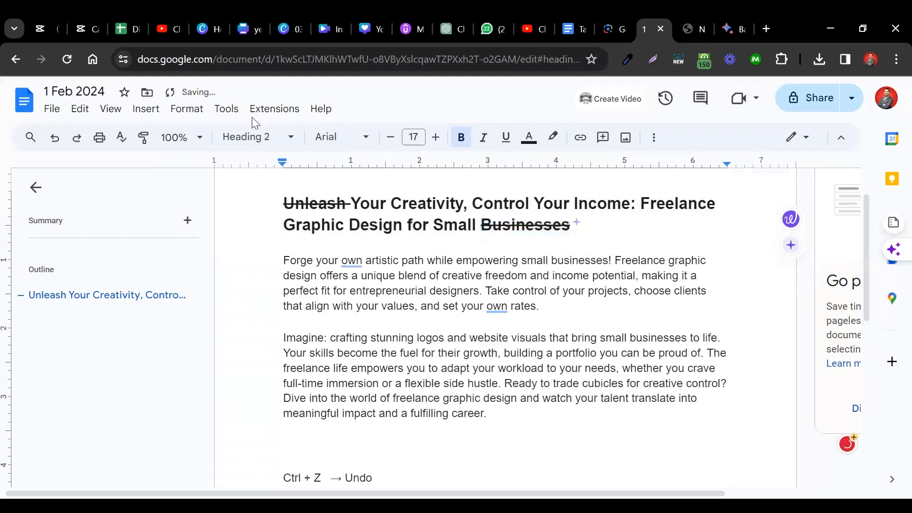
- Replace the undo and redo shortcut notes below the paragraphs with "Superscript" and "Subscript" on separate lines
{"action": "left_click", "coordinate": [183, 109]}
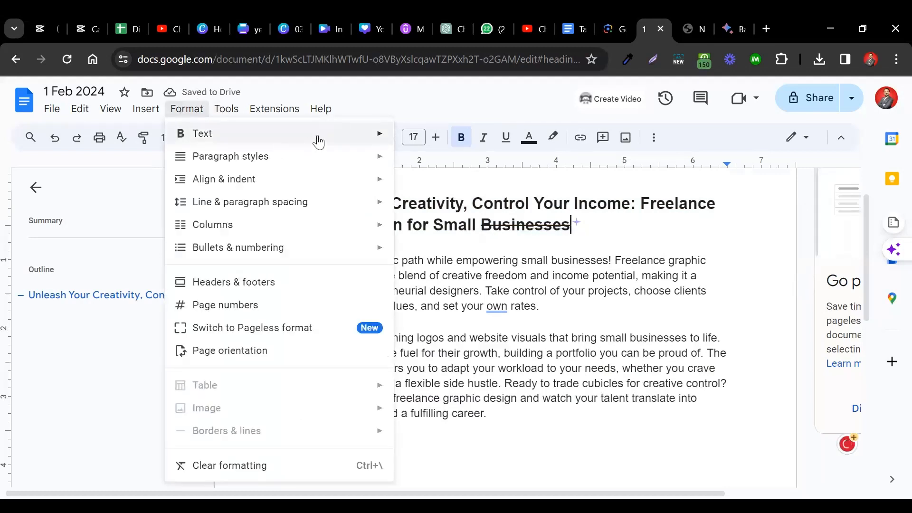
{"action": "mouse_move", "coordinate": [328, 135]}
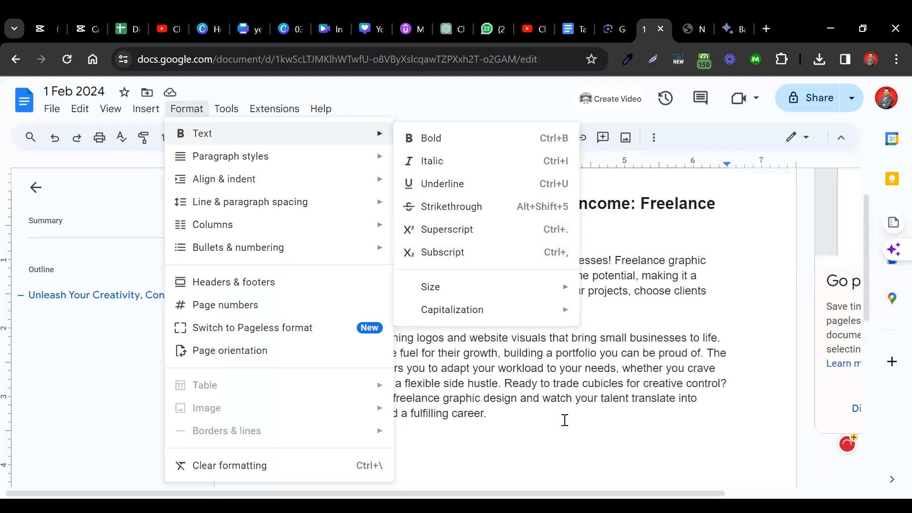
{"action": "key", "text": "Escape"}
{"action": "type", "text": "Super "}
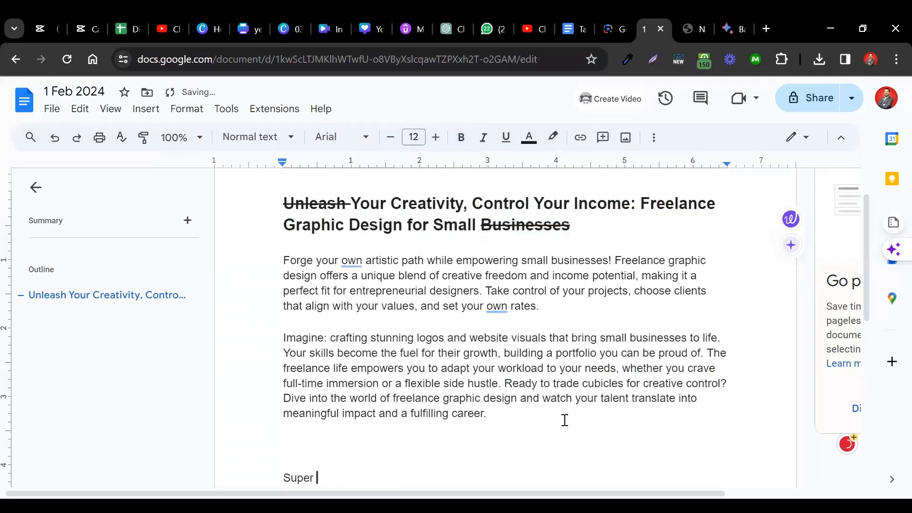
{"action": "type", "text": "cript"}
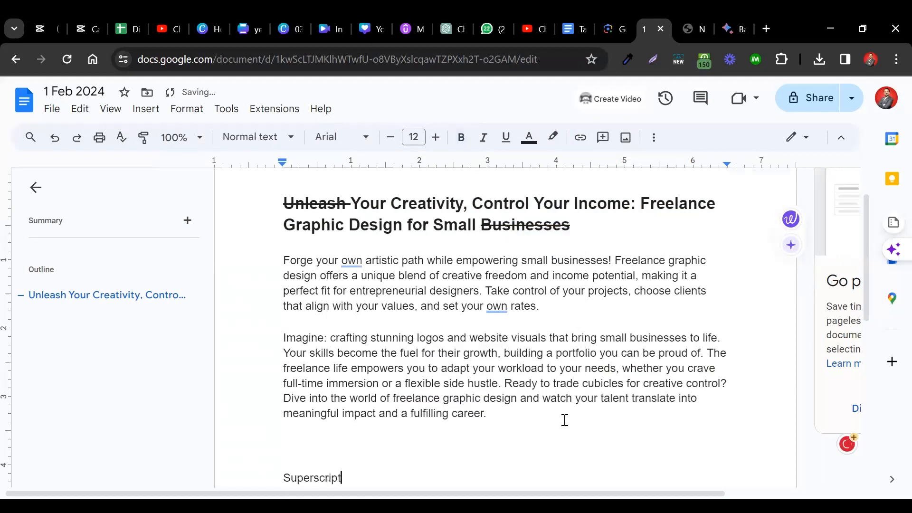
{"action": "key", "text": "Return"}
{"action": "key", "text": "Return"}
{"action": "type", "text": "Subscr"}
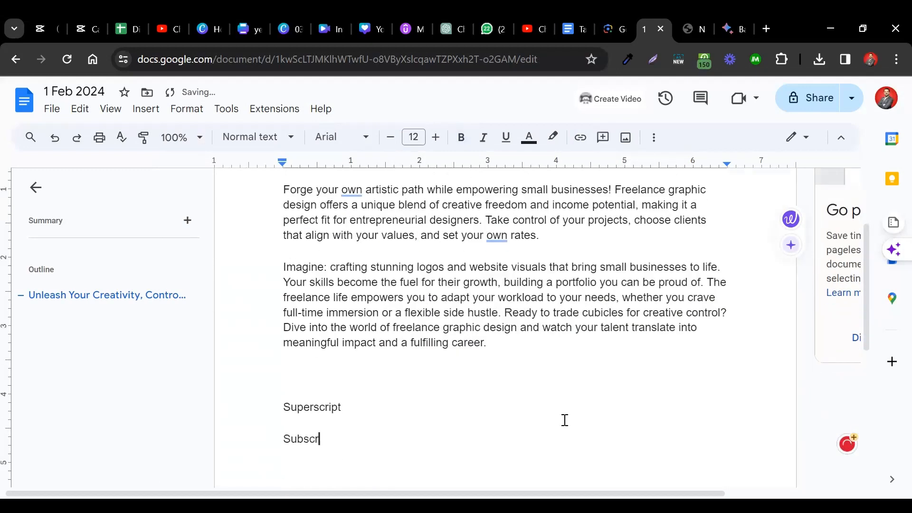
{"action": "type", "text": "ipt"}
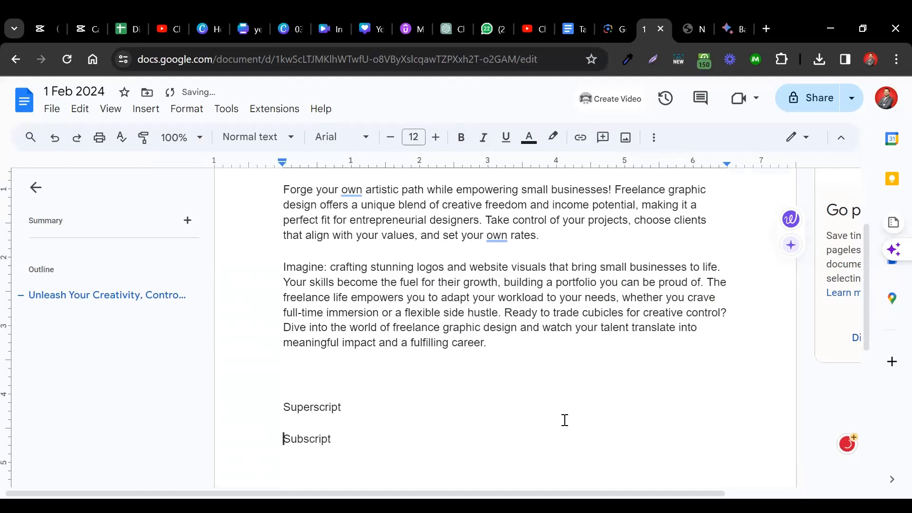
- Add the shortcut "→ Ctrl + ." after "Superscript"
{"action": "key", "text": "Left"}
{"action": "type", "text": "Ct"}
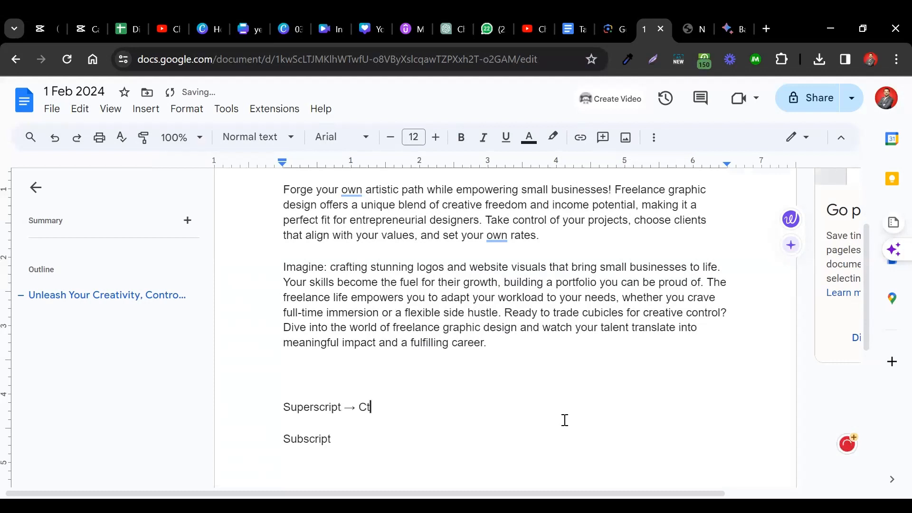
{"action": "type", "text": "rl + ."}
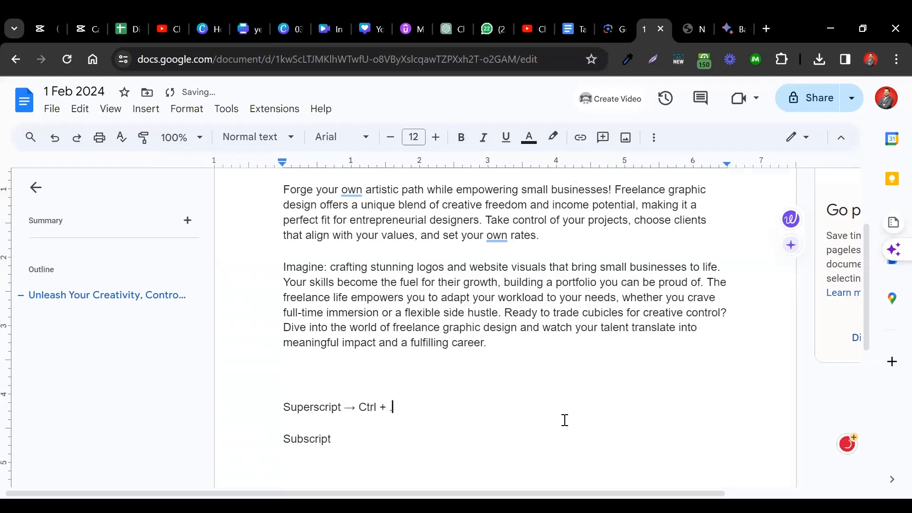
{"action": "type", "text": " -"}
{"action": "type", "text": "> Ctrl + ,"}
- Insert blank lines above the "Superscript" note and write the formula "A2 - b2 = (a + b) (a - b)" there
{"action": "left_click", "coordinate": [458, 375]}
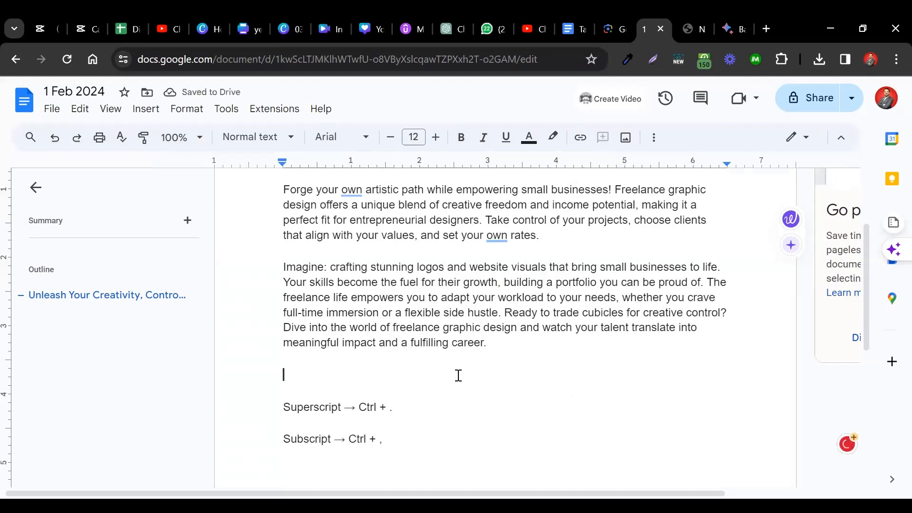
{"action": "key", "text": "Return"}
{"action": "key", "text": "Return"}
{"action": "key", "text": "Return"}
{"action": "key", "text": "Return"}
{"action": "key", "text": "Return"}
{"action": "key", "text": "Return"}
{"action": "key", "text": "Return"}
{"action": "key", "text": "Return"}
{"action": "key", "text": "Up"}
{"action": "key", "text": "Up"}
{"action": "key", "text": "Up"}
{"action": "key", "text": "Up"}
{"action": "key", "text": "Up"}
{"action": "key", "text": "Up"}
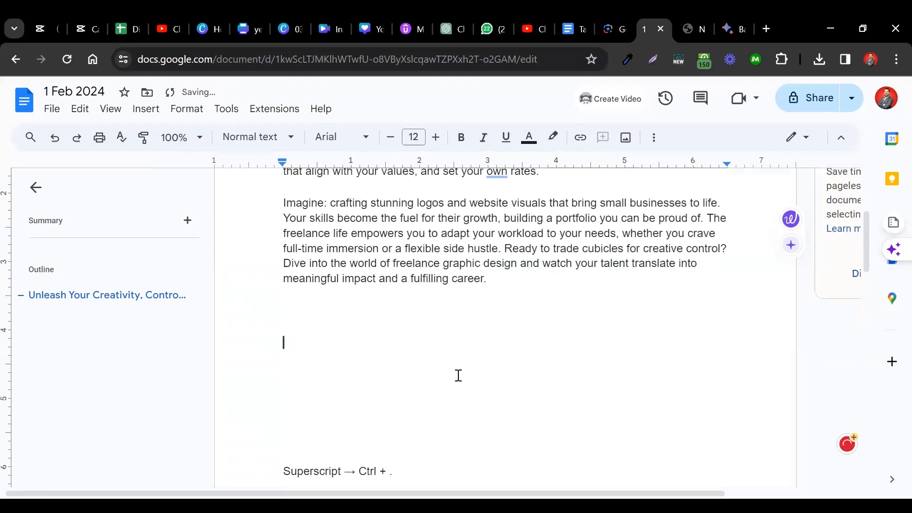
{"action": "type", "text": "a2 "}
{"action": "type", "text": "+ b2"}
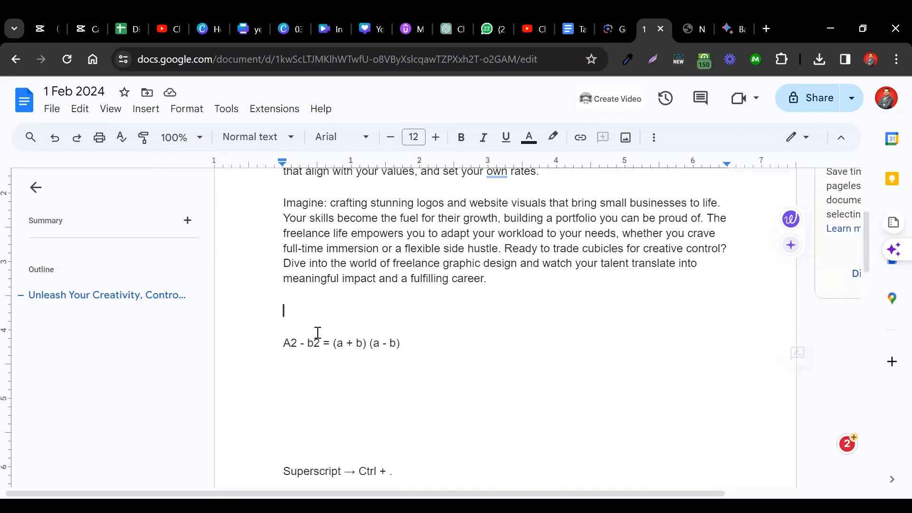
{"action": "left_click_drag", "start_coordinate": [315, 331], "coordinate": [287, 348]}
{"action": "left_click", "coordinate": [287, 347]}
{"action": "triple_click", "coordinate": [312, 342]}
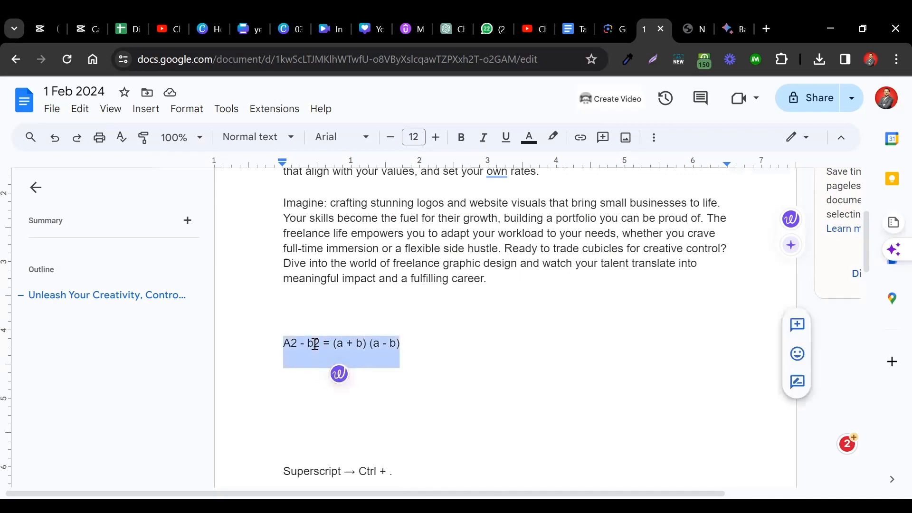
{"action": "left_click", "coordinate": [656, 141]}
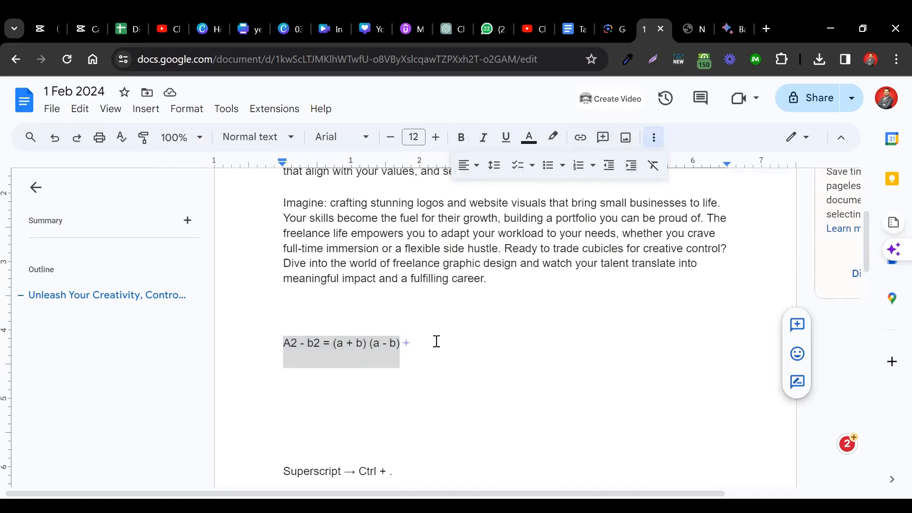
{"action": "left_click", "coordinate": [195, 114]}
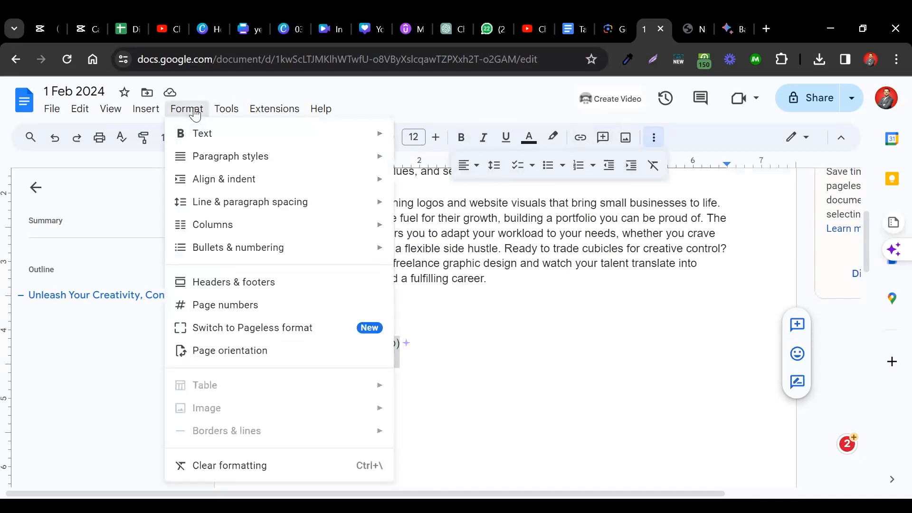
{"action": "mouse_move", "coordinate": [214, 134]}
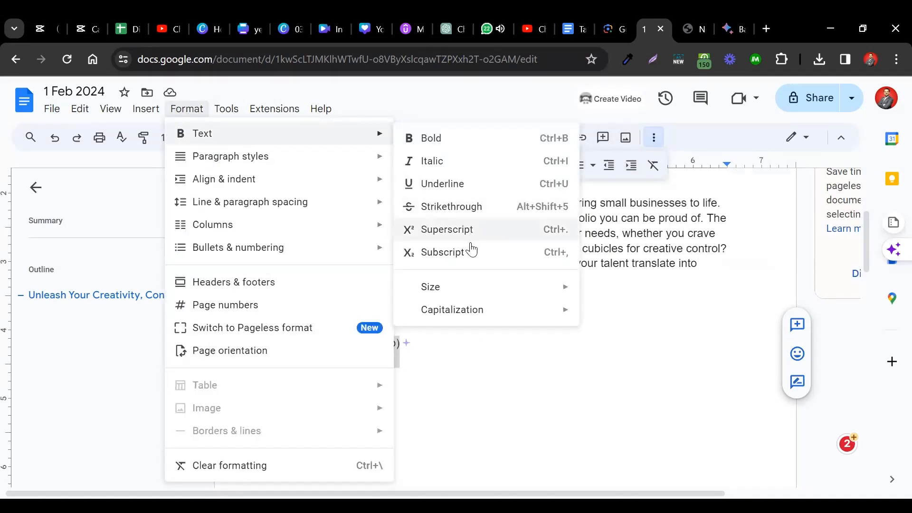
{"action": "mouse_move", "coordinate": [525, 317]}
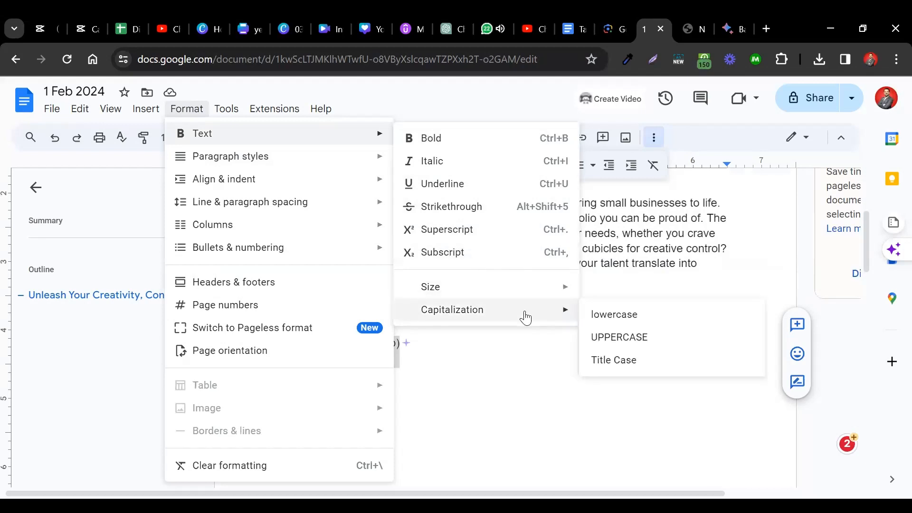
{"action": "left_click", "coordinate": [635, 232]}
- Change the capitalization of the whole title to lowercase
{"action": "scroll", "coordinate": [429, 285], "scroll_direction": "up", "scroll_amount": 4}
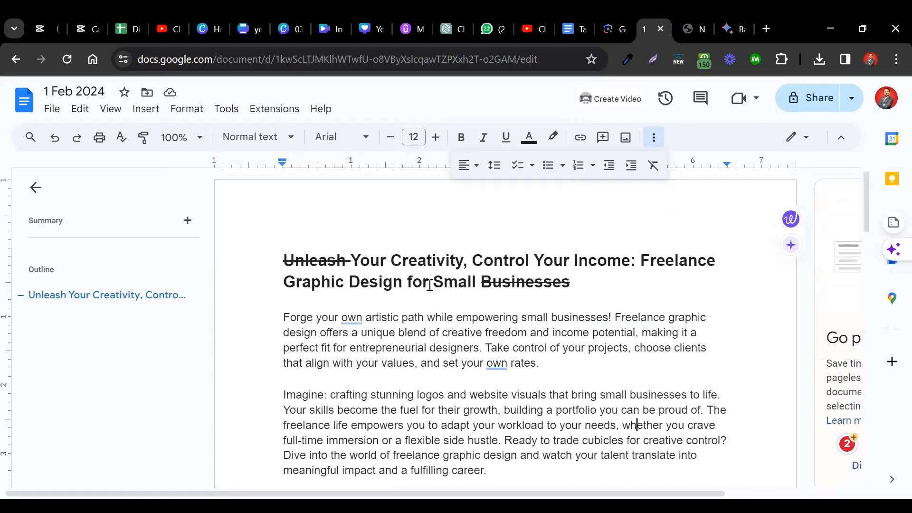
{"action": "triple_click", "coordinate": [379, 264]}
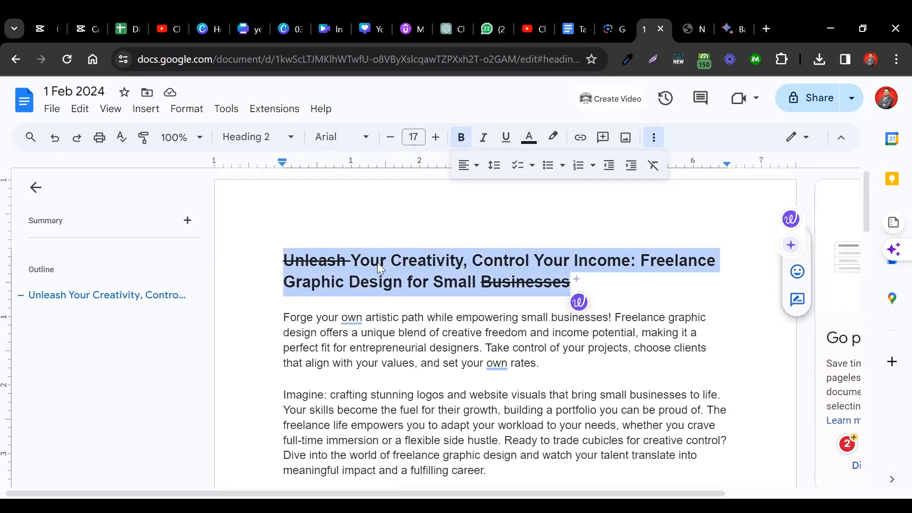
{"action": "left_click", "coordinate": [186, 109]}
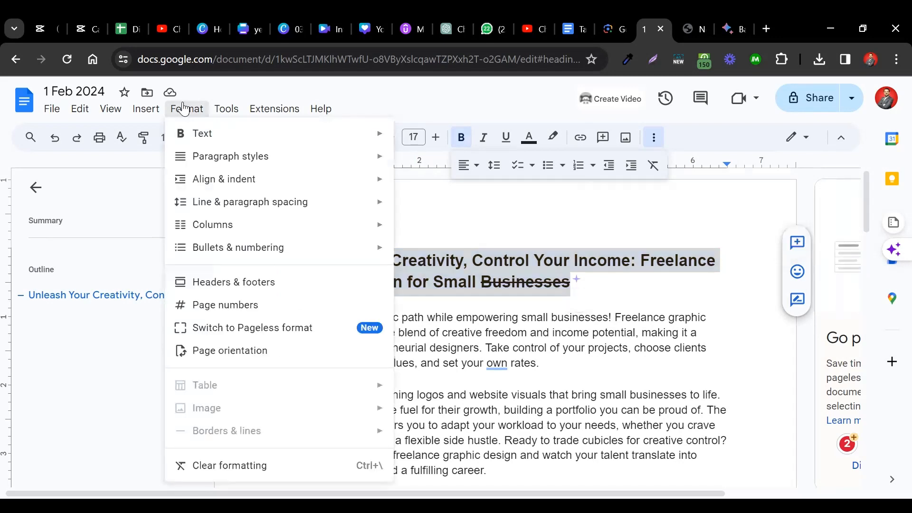
{"action": "mouse_move", "coordinate": [311, 205]}
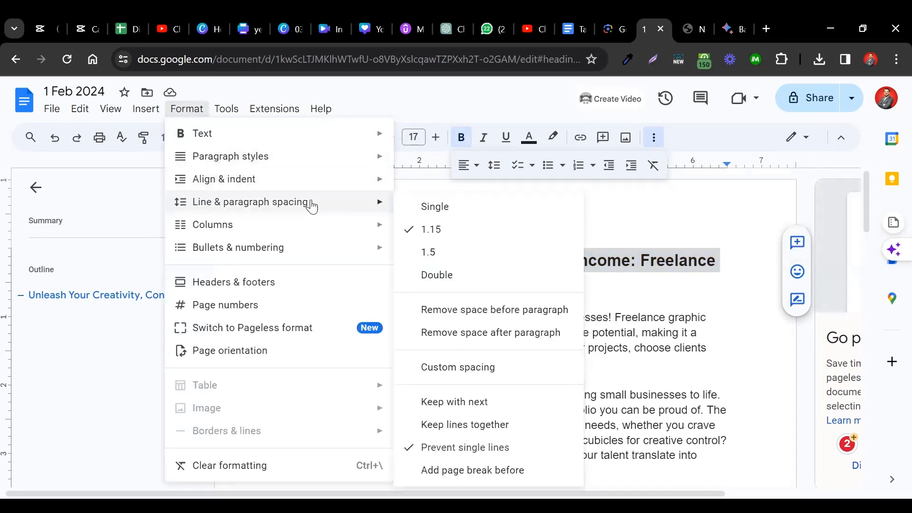
{"action": "mouse_move", "coordinate": [335, 136]}
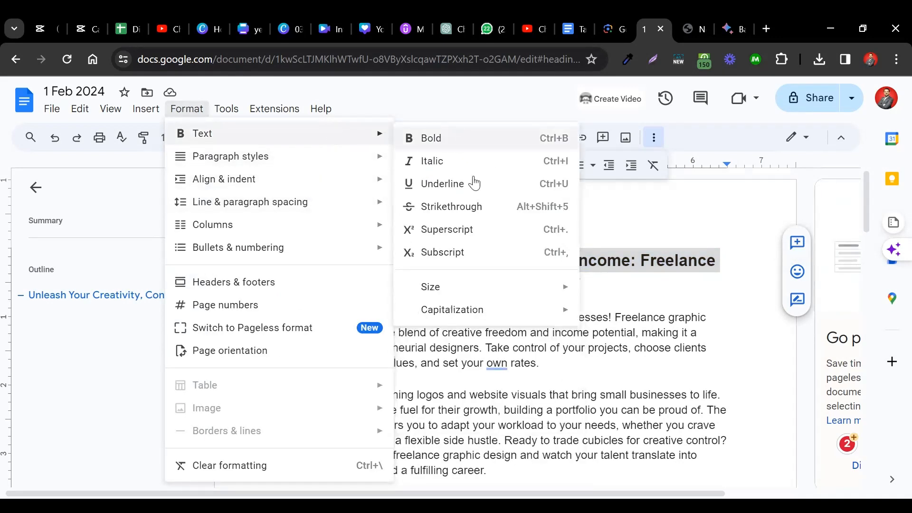
{"action": "mouse_move", "coordinate": [473, 314]}
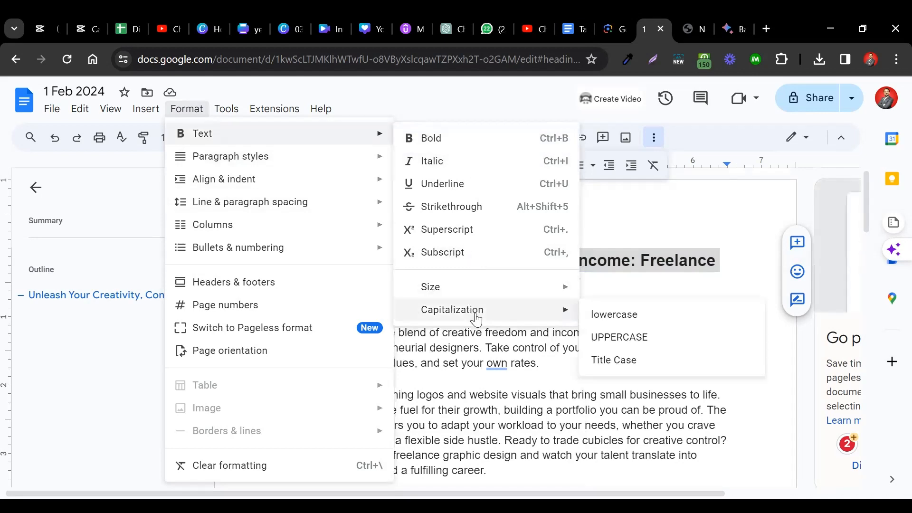
{"action": "left_click", "coordinate": [616, 315]}
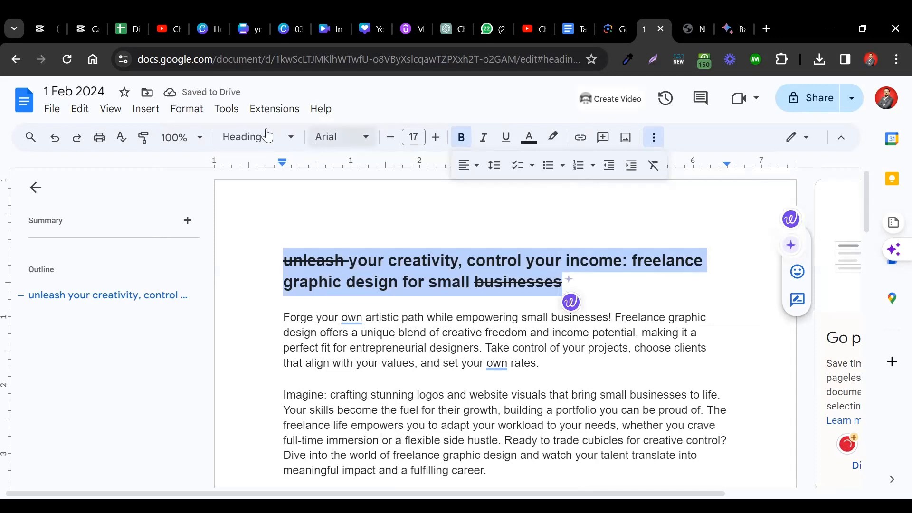
- Change the capitalization of the whole title to UPPERCASE
{"action": "left_click", "coordinate": [185, 111]}
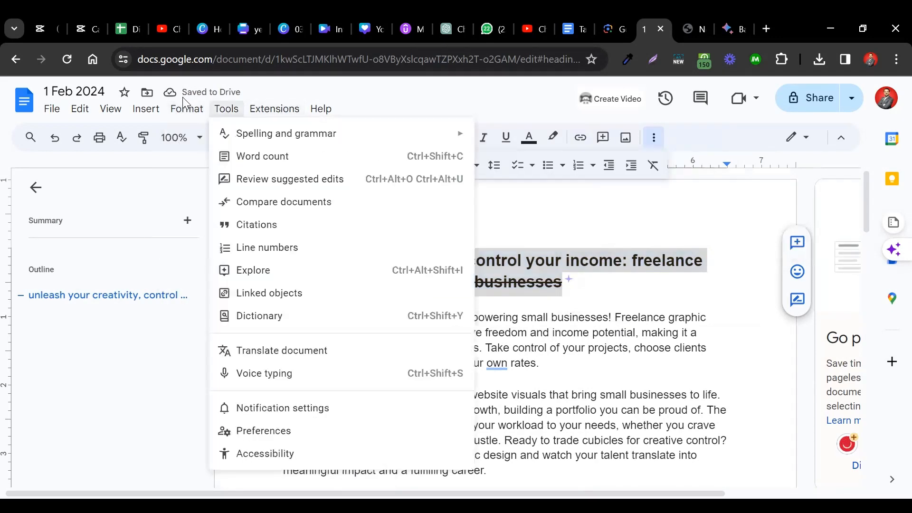
{"action": "mouse_move", "coordinate": [186, 107]}
{"action": "mouse_move", "coordinate": [342, 133]}
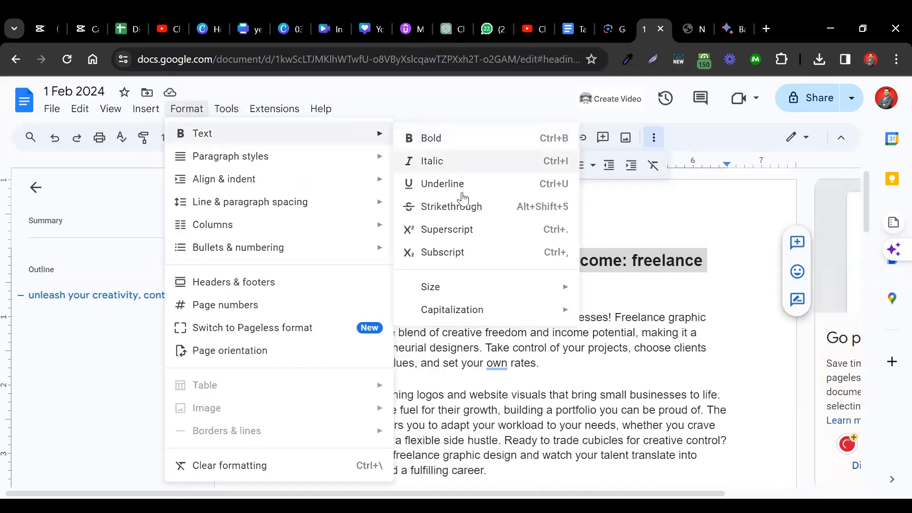
{"action": "mouse_move", "coordinate": [480, 310]}
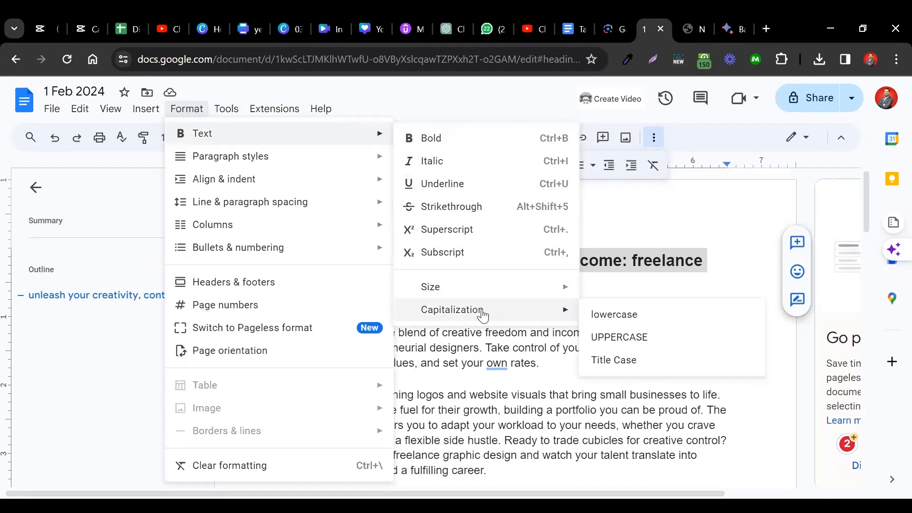
{"action": "left_click", "coordinate": [614, 336]}
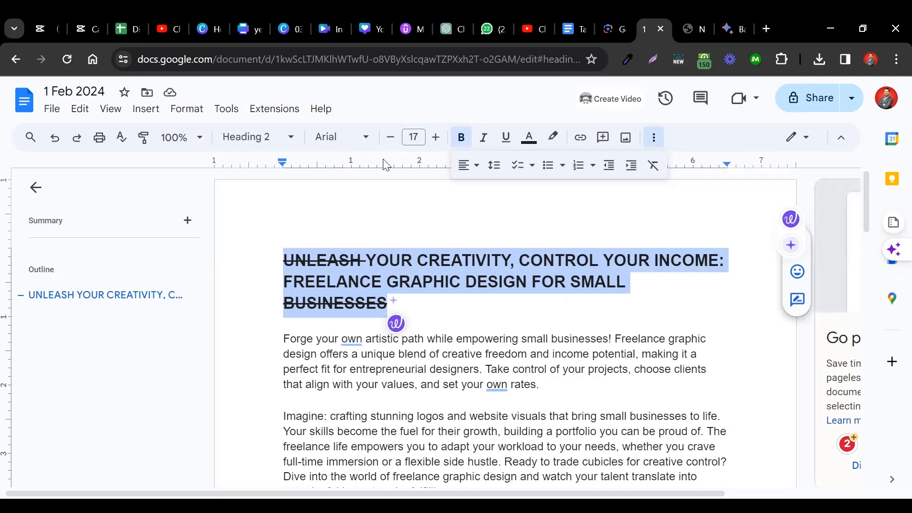
- Change the capitalization of the whole title to Title Case
{"action": "left_click", "coordinate": [187, 109]}
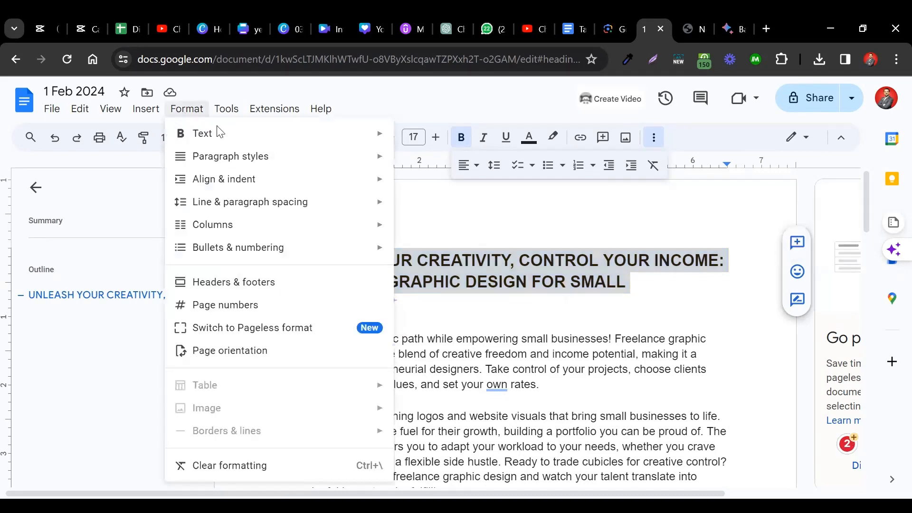
{"action": "mouse_move", "coordinate": [258, 131]}
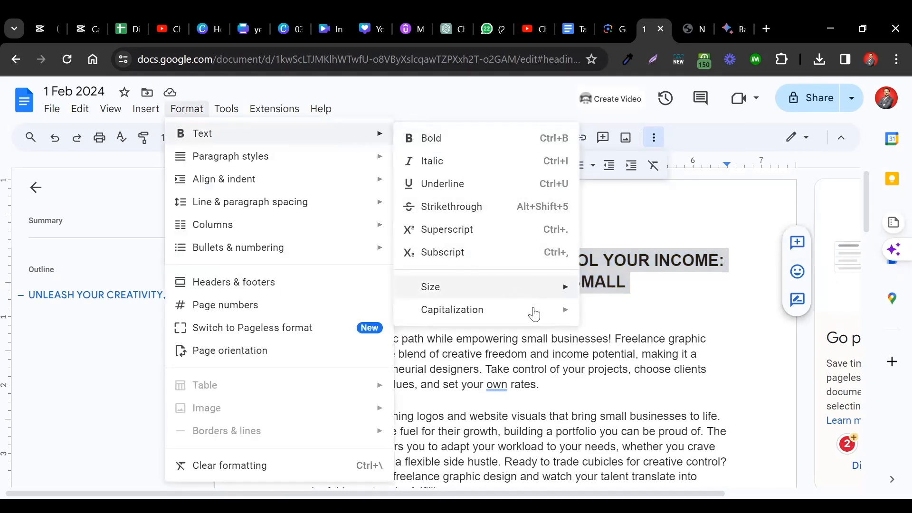
{"action": "mouse_move", "coordinate": [533, 315]}
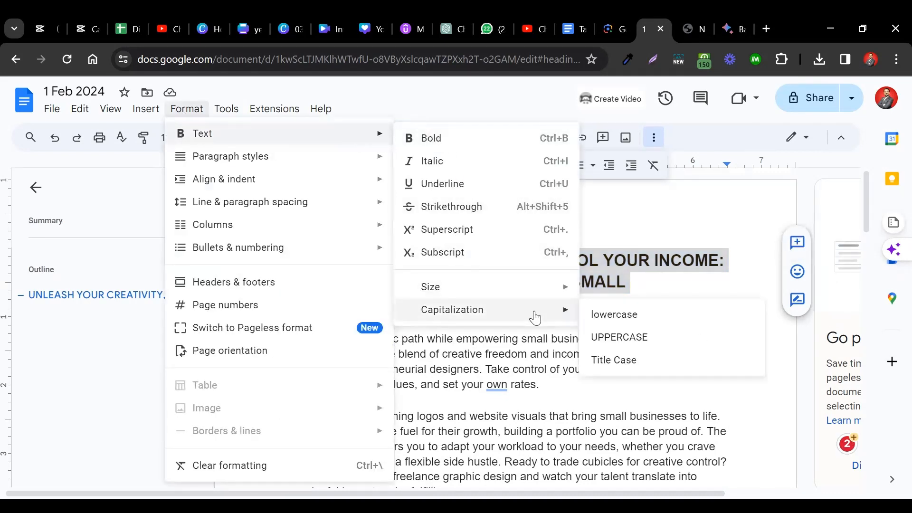
{"action": "left_click", "coordinate": [633, 367]}
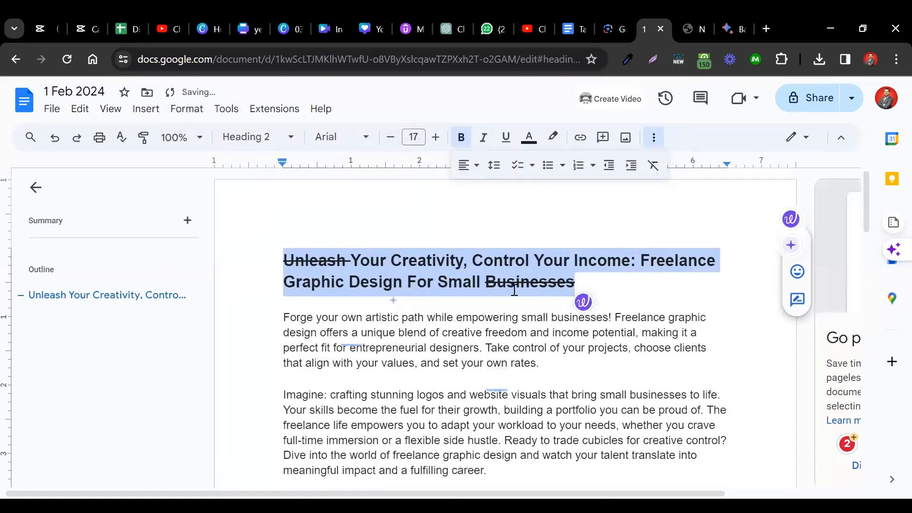
{"action": "double_click", "coordinate": [360, 262]}
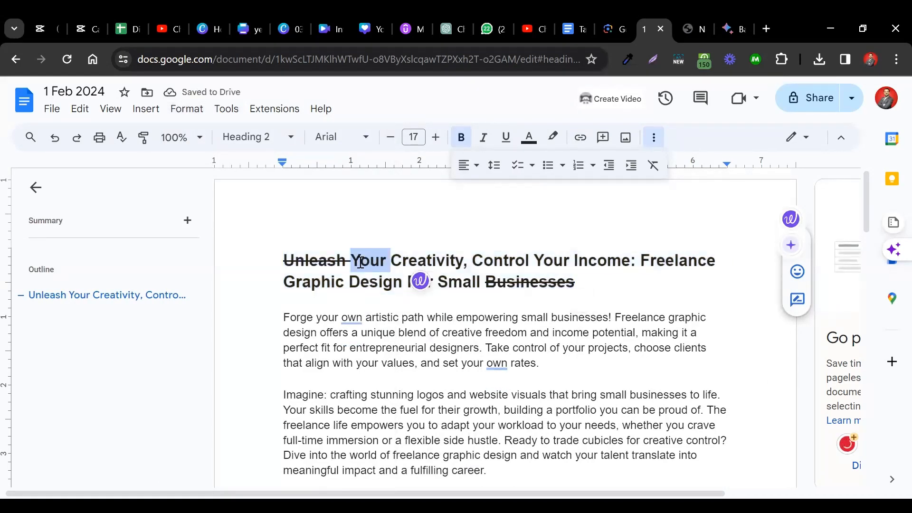
{"action": "double_click", "coordinate": [402, 261]}
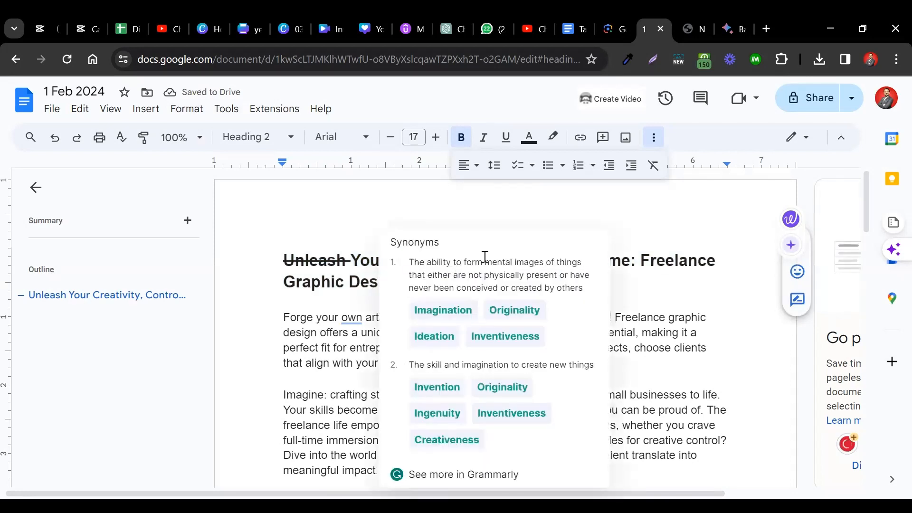
{"action": "left_click", "coordinate": [657, 259]}
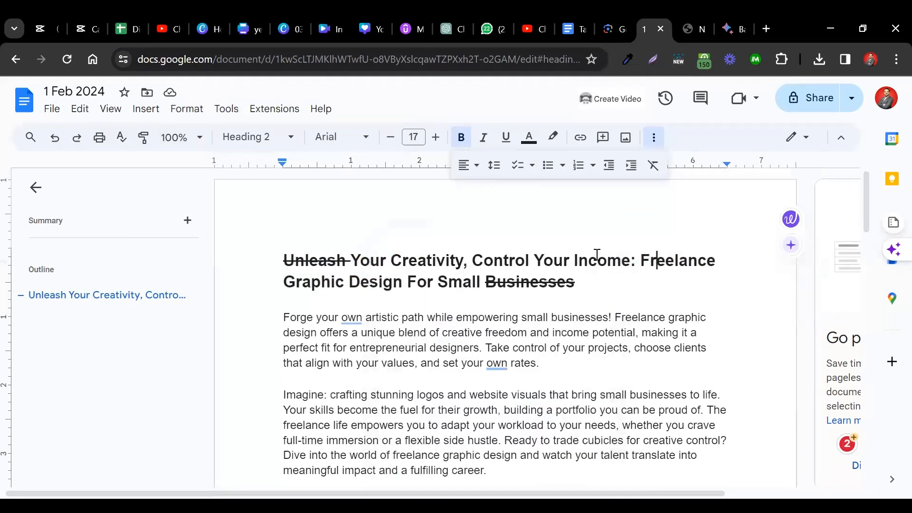
{"action": "double_click", "coordinate": [553, 261]}
{"action": "double_click", "coordinate": [613, 261]}
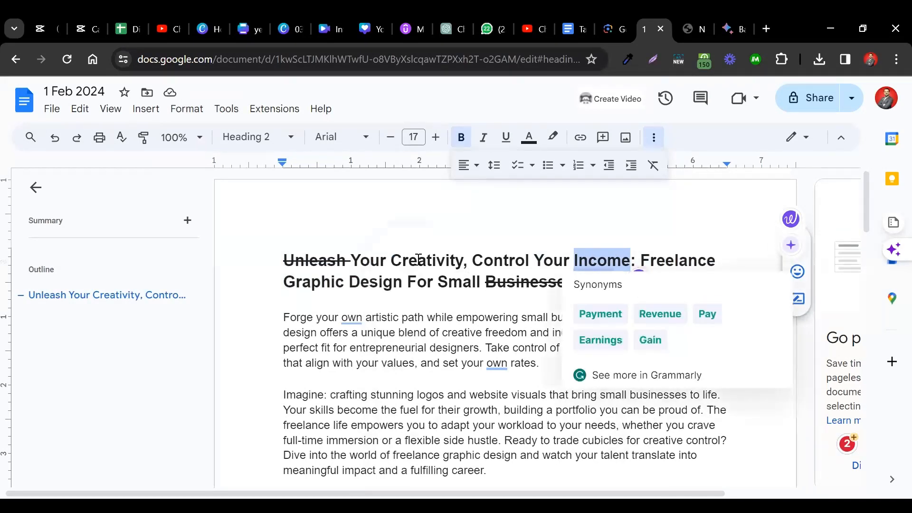
- Change the capitalization of the formula line below the paragraphs to lowercase
{"action": "scroll", "coordinate": [367, 359], "scroll_direction": "down", "scroll_amount": 3}
{"action": "scroll", "coordinate": [367, 360], "scroll_direction": "down", "scroll_amount": 2}
{"action": "triple_click", "coordinate": [315, 340]}
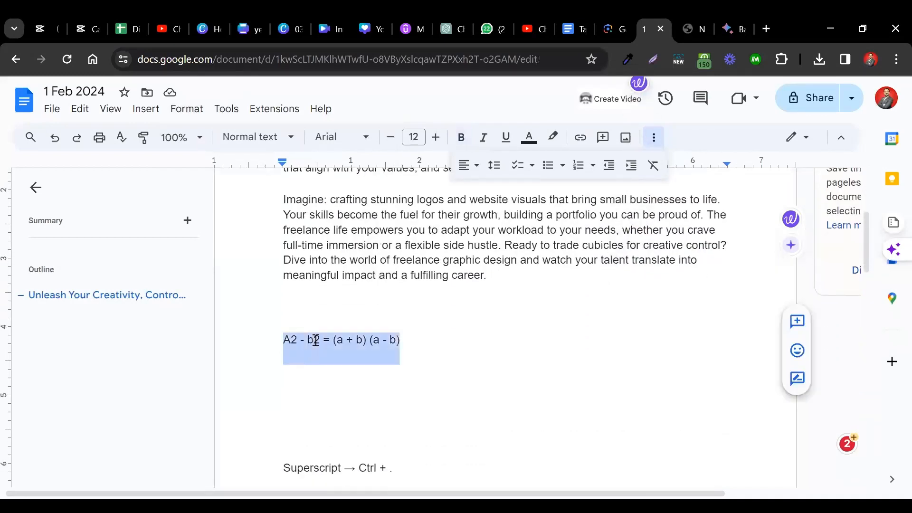
{"action": "left_click", "coordinate": [187, 110]}
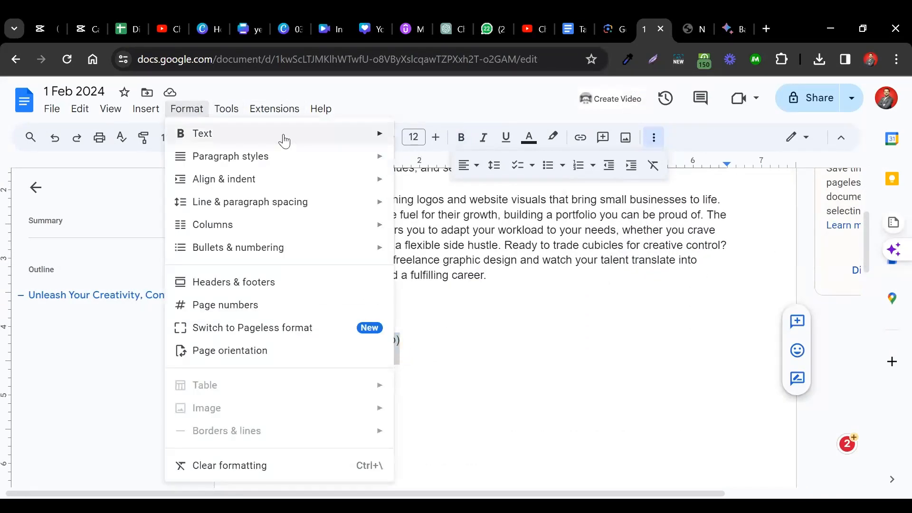
{"action": "mouse_move", "coordinate": [378, 137]}
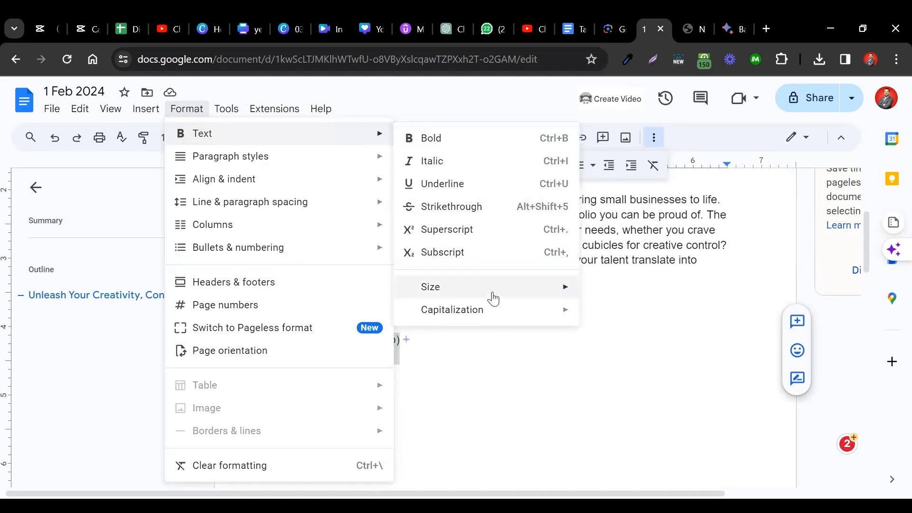
{"action": "mouse_move", "coordinate": [499, 314]}
{"action": "left_click", "coordinate": [616, 317]}
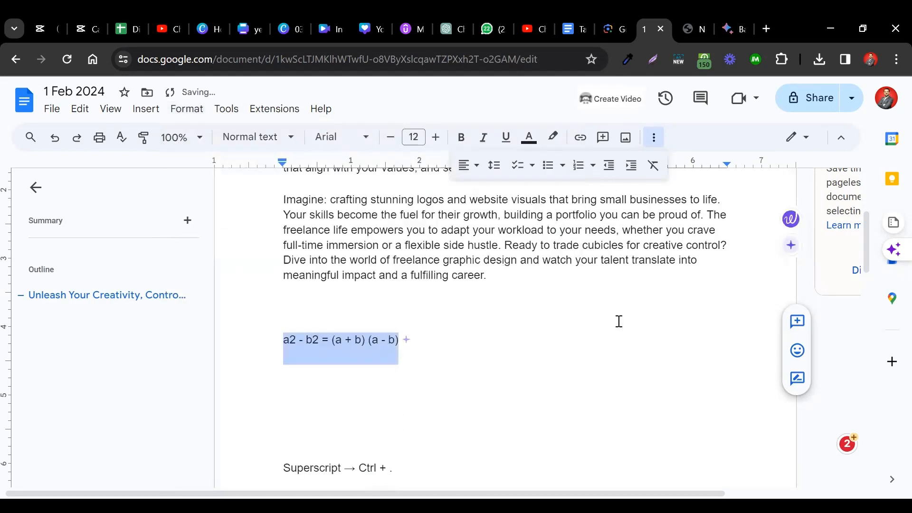
- Make the 2 after the "a" in the formula line below the paragraphs superscript
{"action": "left_click", "coordinate": [362, 350]}
{"action": "key", "text": "Left"}
{"action": "key", "text": "Left"}
{"action": "key", "text": "Left"}
{"action": "key", "text": "Left"}
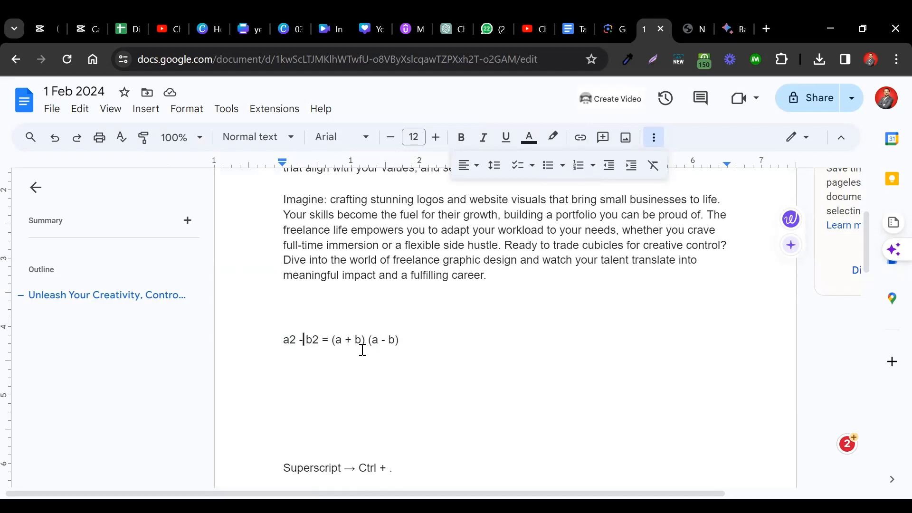
{"action": "key", "text": "shift+Left"}
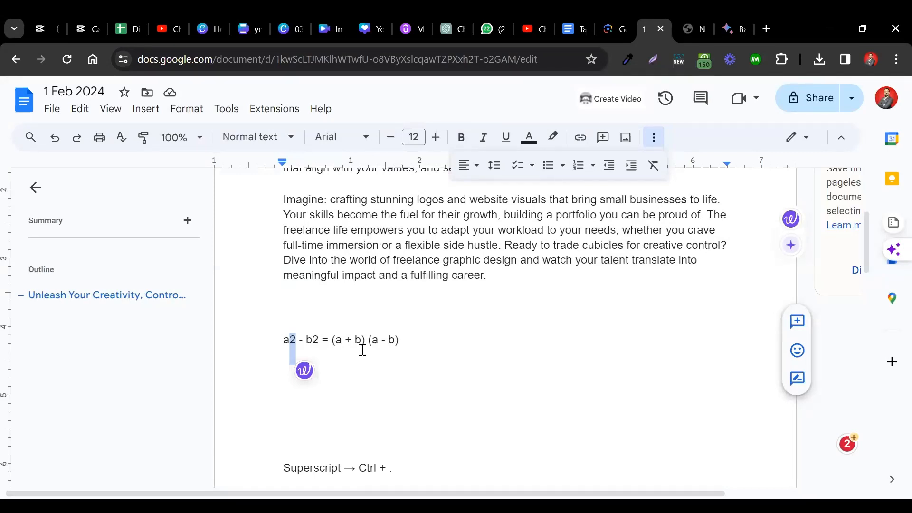
{"action": "left_click", "coordinate": [183, 108]}
{"action": "left_click", "coordinate": [226, 109]}
{"action": "mouse_move", "coordinate": [187, 110]}
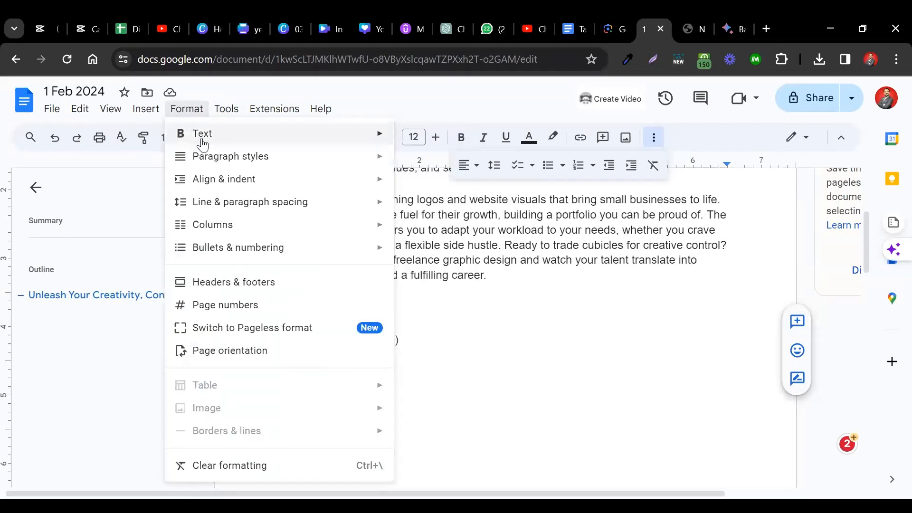
{"action": "mouse_move", "coordinate": [326, 132]}
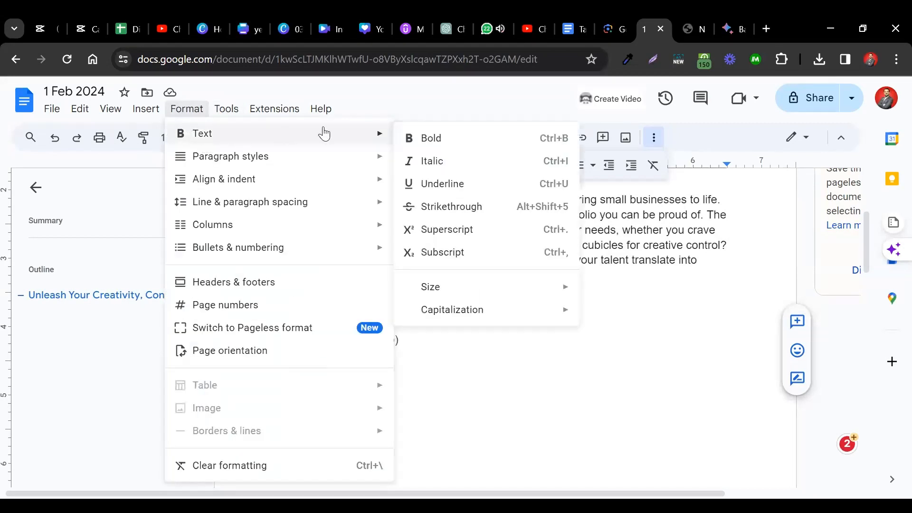
{"action": "left_click", "coordinate": [515, 238]}
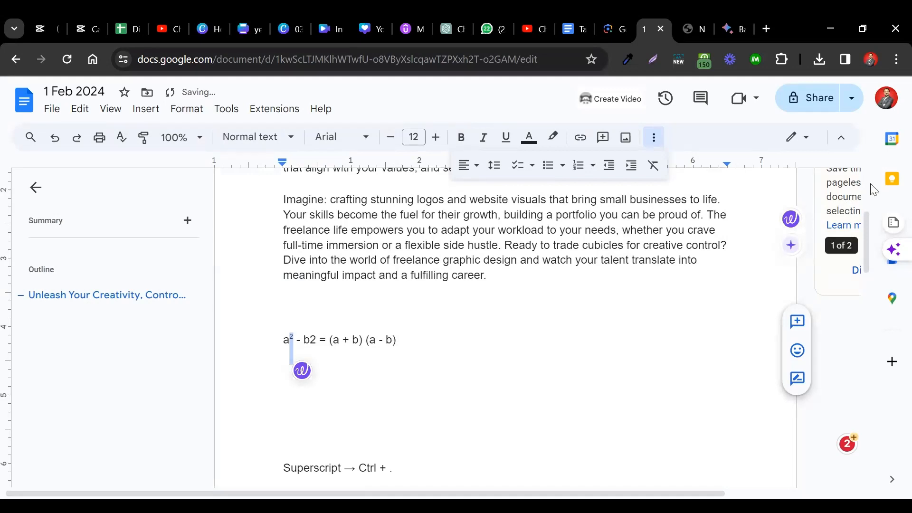
- Make the 2 after the first "b" in the formula line superscript
{"action": "left_click", "coordinate": [896, 59]}
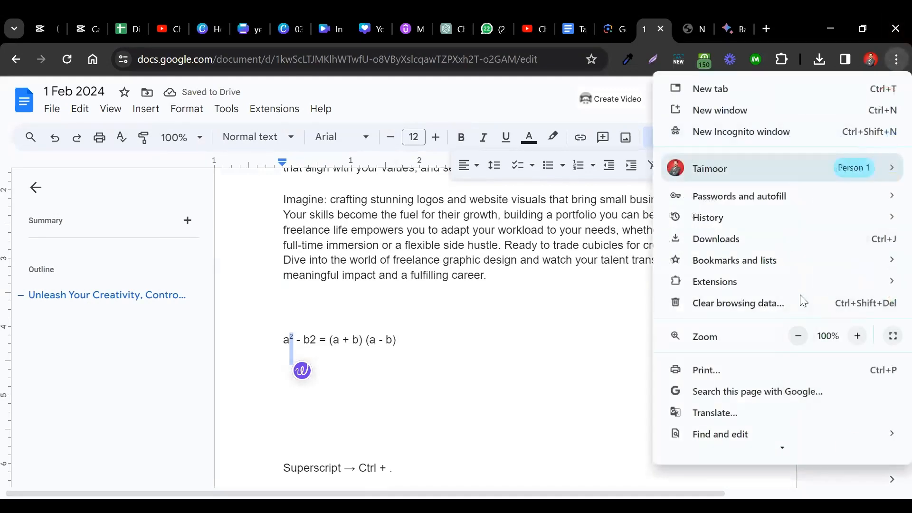
{"action": "left_click", "coordinate": [857, 336]}
{"action": "left_click", "coordinate": [857, 336]}
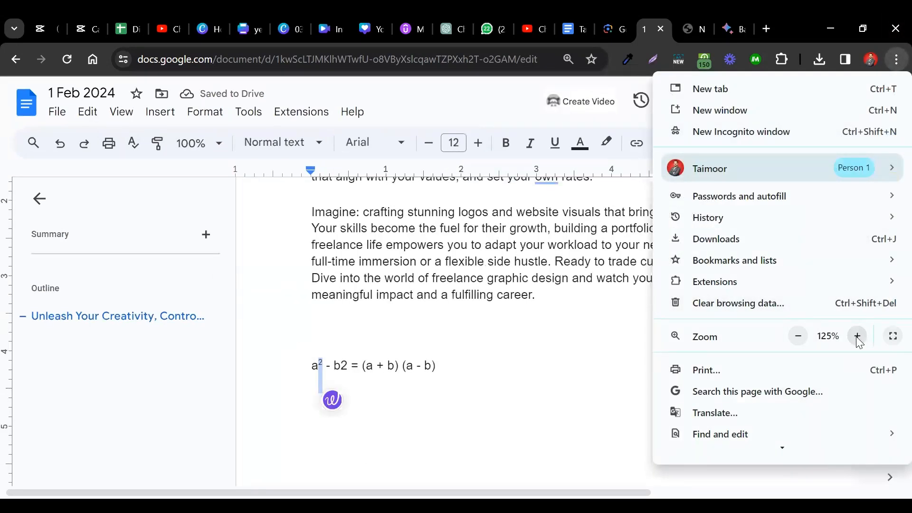
{"action": "left_click", "coordinate": [857, 336]}
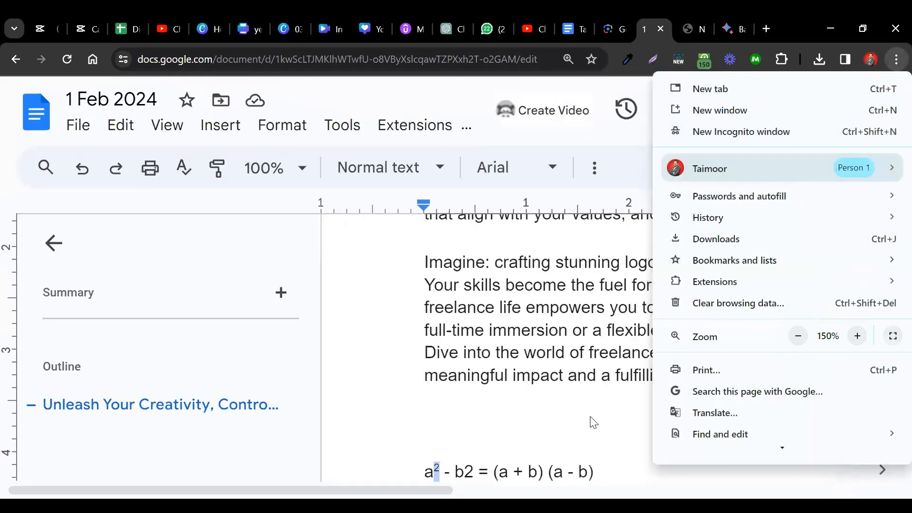
{"action": "scroll", "coordinate": [591, 422], "scroll_direction": "down", "scroll_amount": 4}
{"action": "left_click", "coordinate": [494, 298]}
{"action": "left_click", "coordinate": [468, 288]}
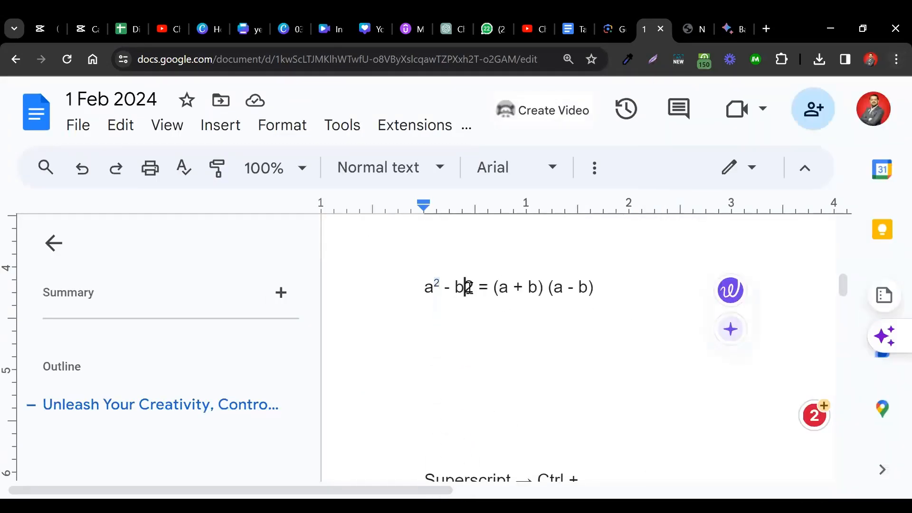
{"action": "key", "text": "shift+Right"}
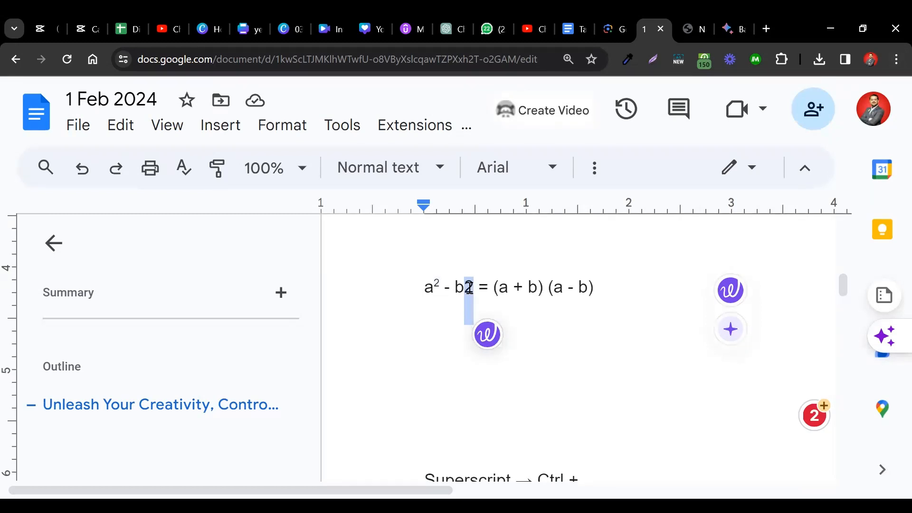
{"action": "key", "text": "ctrl+period"}
{"action": "key", "text": "Right"}
{"action": "key", "text": "Right"}
{"action": "key", "text": "Right"}
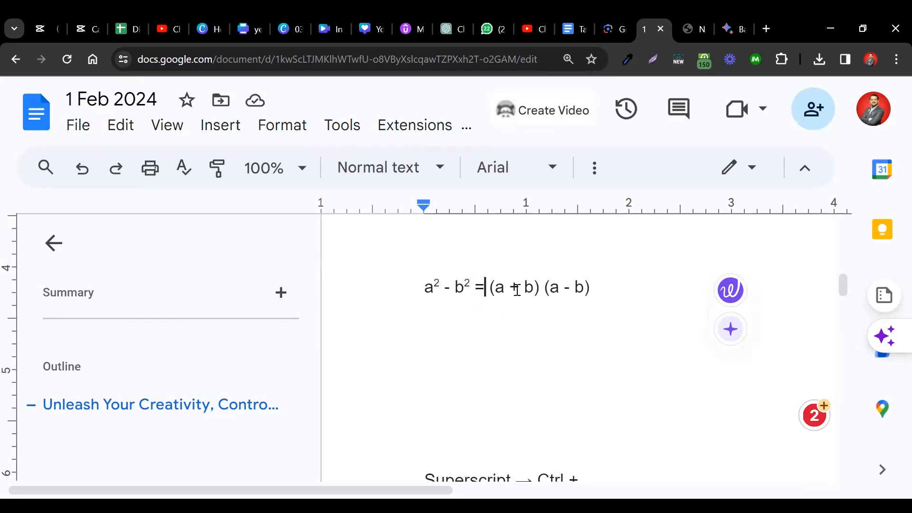
- Add the text "H20" on a new line below the formula, leaving an empty line in between
{"action": "left_click", "coordinate": [594, 290]}
{"action": "key", "text": "Return"}
{"action": "key", "text": "Return"}
{"action": "type", "text": "H2"}
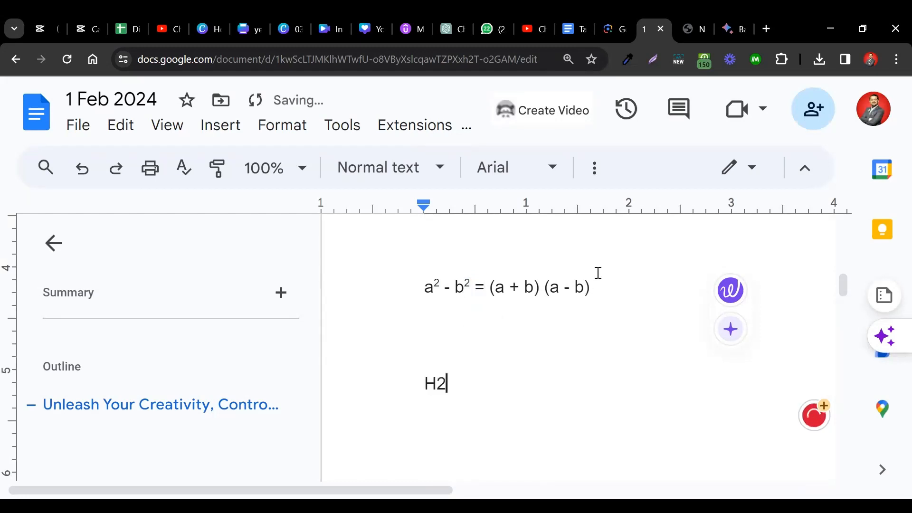
{"action": "type", "text": "0"}
- Try superscript on the 2 in "H20" and change it to subscript
{"action": "key", "text": "Left"}
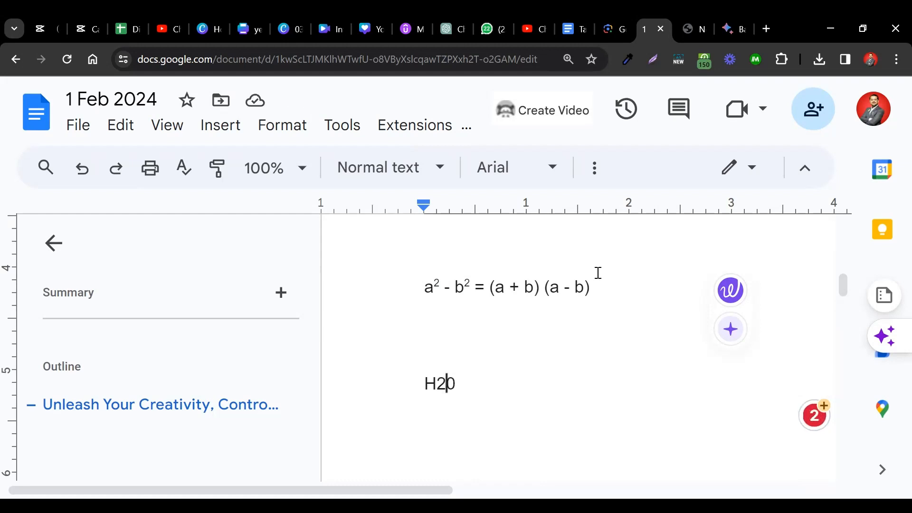
{"action": "key", "text": "shift+Left"}
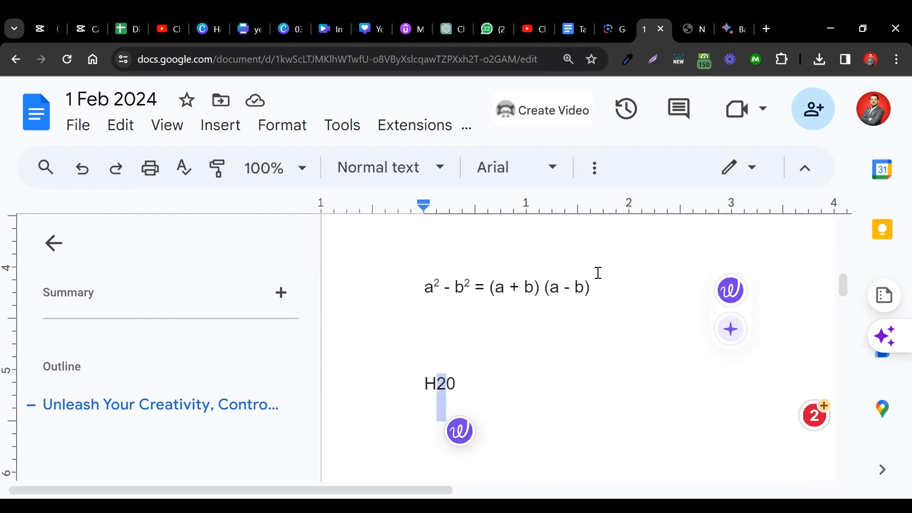
{"action": "key", "text": "ctrl+period"}
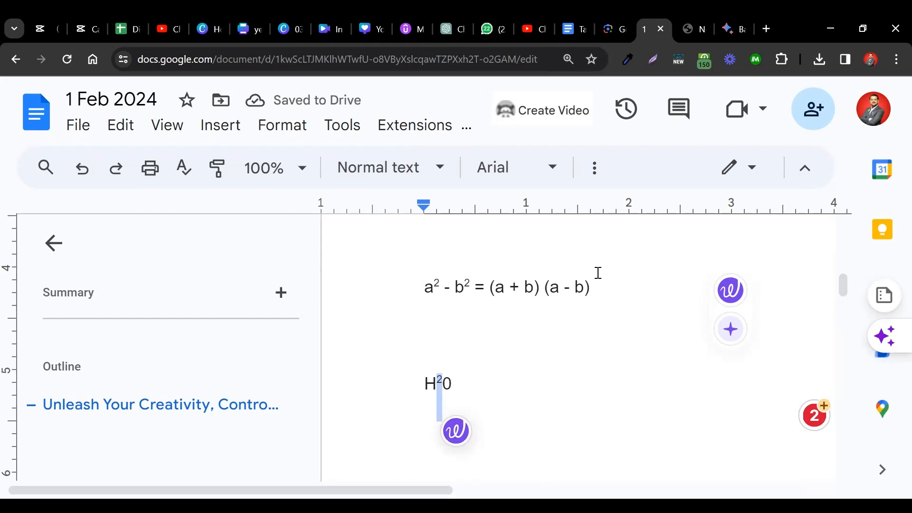
{"action": "key", "text": "ctrl+comma"}
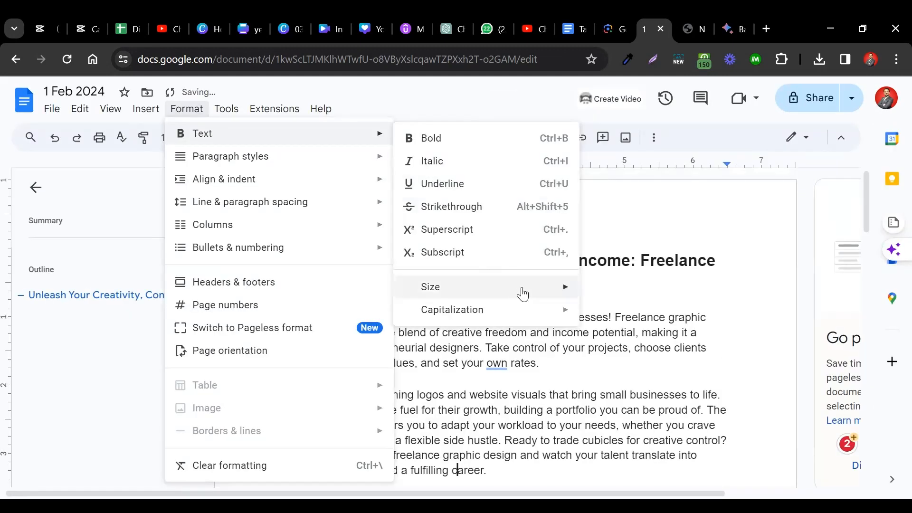
{"action": "mouse_move", "coordinate": [521, 291]}
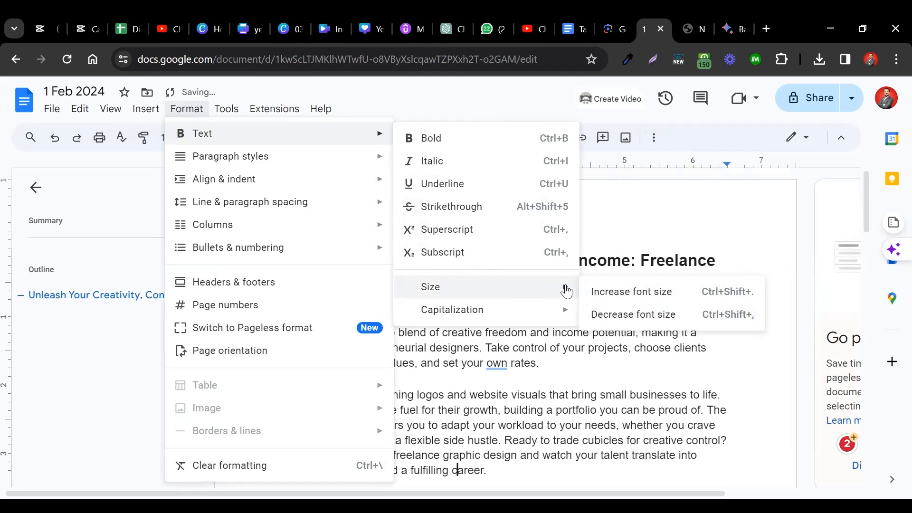
{"action": "left_click", "coordinate": [552, 373]}
{"action": "scroll", "coordinate": [515, 451], "scroll_direction": "down", "scroll_amount": 2}
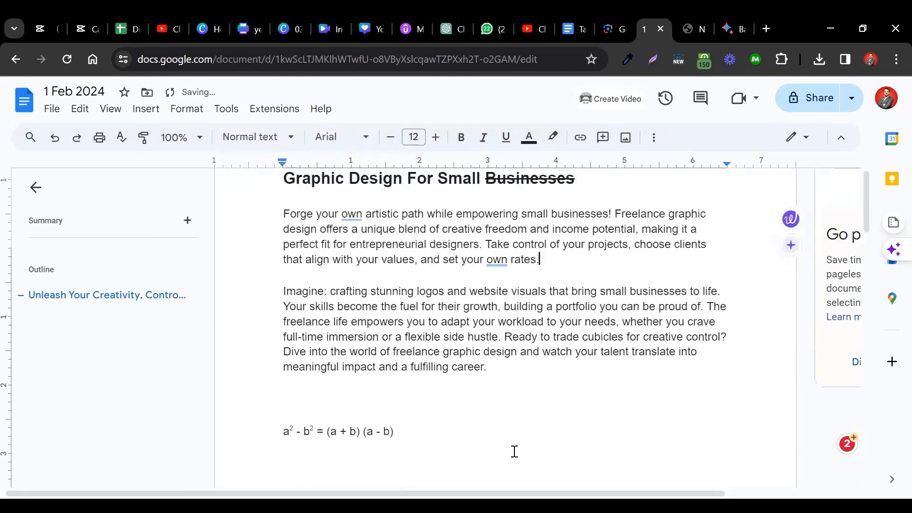
{"action": "scroll", "coordinate": [513, 451], "scroll_direction": "down", "scroll_amount": 2}
- Increase the font size of the whole title incrementally to 34
{"action": "left_click", "coordinate": [107, 295]}
{"action": "double_click", "coordinate": [300, 222]}
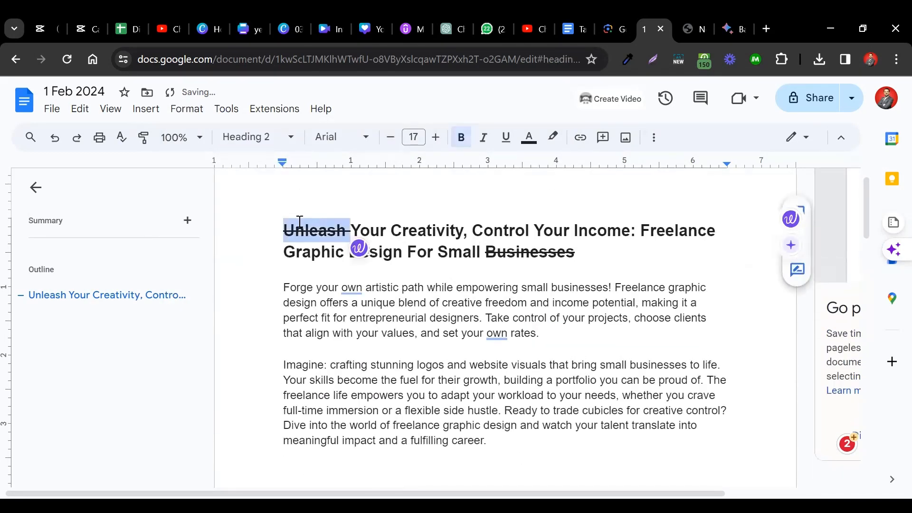
{"action": "key", "text": "Down"}
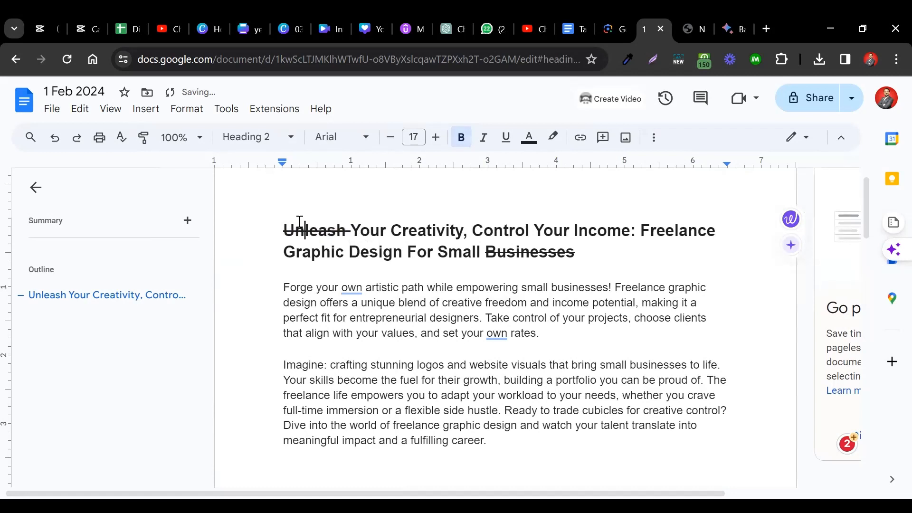
{"action": "key", "text": "Left"}
{"action": "key", "text": "Left"}
{"action": "key", "text": "Down"}
{"action": "key", "text": "Down"}
{"action": "key", "text": "Up"}
{"action": "key", "text": "Up"}
{"action": "key", "text": "shift+Down"}
{"action": "key", "text": "shift+Down"}
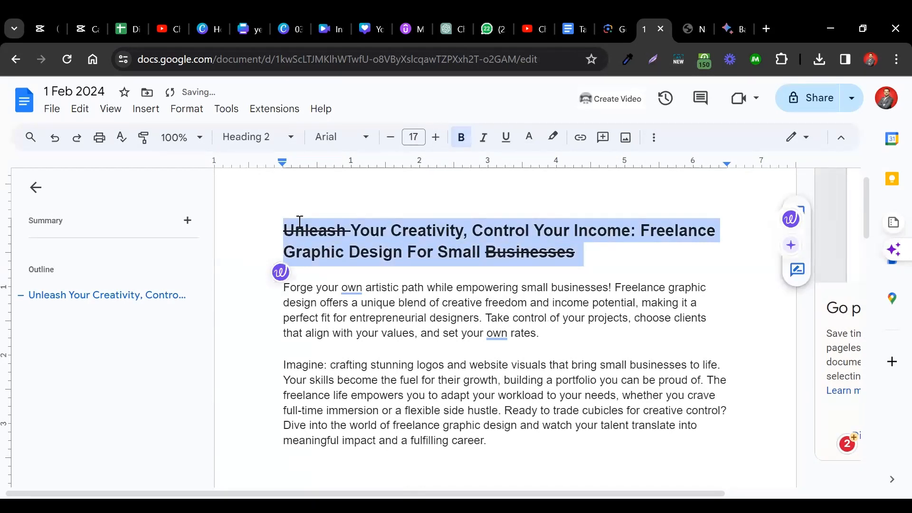
{"action": "key", "text": "ctrl+shift+period"}
{"action": "key", "text": "ctrl+shift+period"}
{"action": "key", "text": "ctrl+shift+period"}
{"action": "key", "text": "ctrl+shift+period"}
{"action": "key", "text": "ctrl+shift+period"}
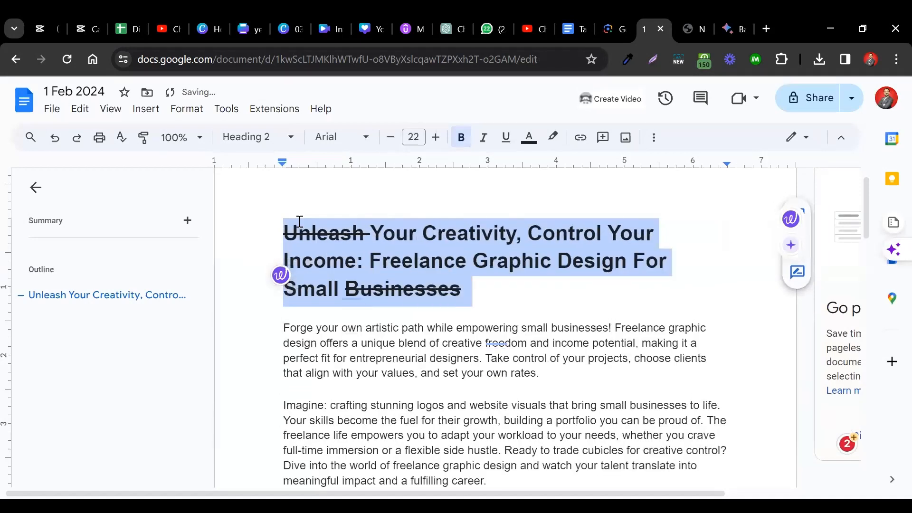
{"action": "key", "text": "ctrl+shift+period"}
{"action": "key", "text": "ctrl+shift+period"}
{"action": "key", "text": "ctrl+shift+period"}
{"action": "key", "text": "ctrl+shift+period"}
{"action": "key", "text": "ctrl+shift+period"}
{"action": "key", "text": "ctrl+shift+period"}
{"action": "key", "text": "ctrl+shift+period"}
{"action": "key", "text": "ctrl+shift+period"}
{"action": "key", "text": "ctrl+shift+period"}
{"action": "key", "text": "ctrl+shift+period"}
{"action": "key", "text": "ctrl+shift+period"}
{"action": "key", "text": "ctrl+shift+period"}
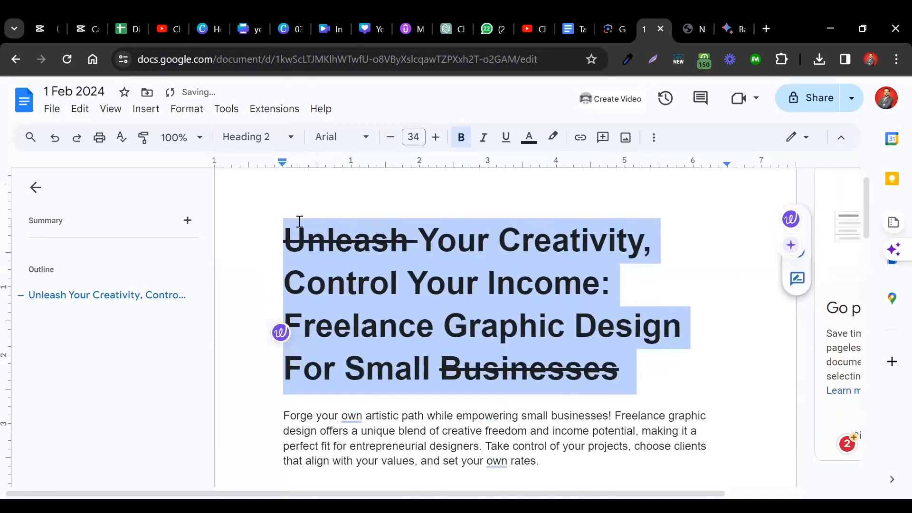
- Decrease the font size of the whole title incrementally, going down past 25
{"action": "key", "text": "ctrl+shift+comma"}
{"action": "key", "text": "ctrl+shift+comma"}
{"action": "key", "text": "ctrl+shift+comma"}
{"action": "key", "text": "ctrl+shift+comma"}
{"action": "key", "text": "ctrl+shift+comma"}
{"action": "key", "text": "ctrl+shift+comma"}
{"action": "key", "text": "ctrl+shift+comma"}
{"action": "key", "text": "ctrl+shift+comma"}
{"action": "key", "text": "ctrl+shift+comma"}
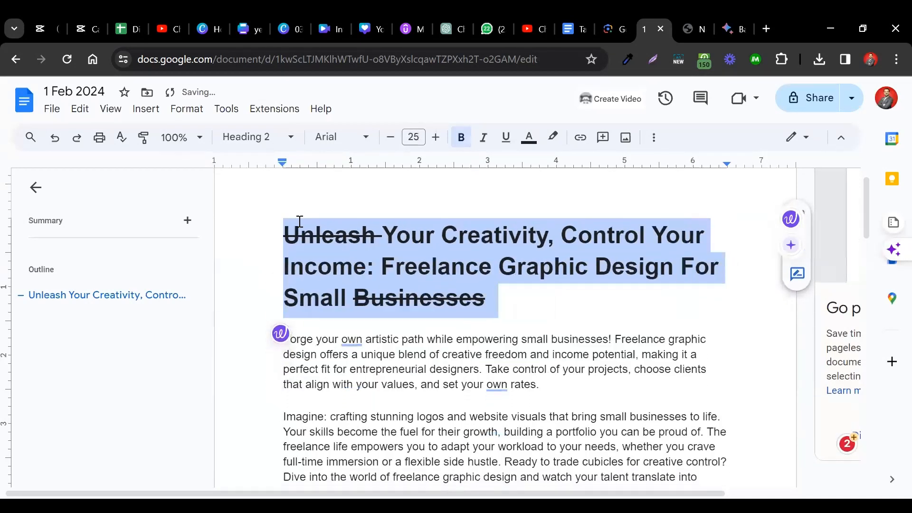
{"action": "key", "text": "ctrl+shift+comma"}
{"action": "key", "text": "ctrl+shift+comma"}
{"action": "key", "text": "ctrl+shift+comma"}
- Set up a top border for the formula line in Borders and shading, with 1 pt width and a solid line
{"action": "scroll", "coordinate": [300, 221], "scroll_direction": "down", "scroll_amount": 5}
{"action": "left_click", "coordinate": [186, 109]}
{"action": "mouse_move", "coordinate": [340, 155]}
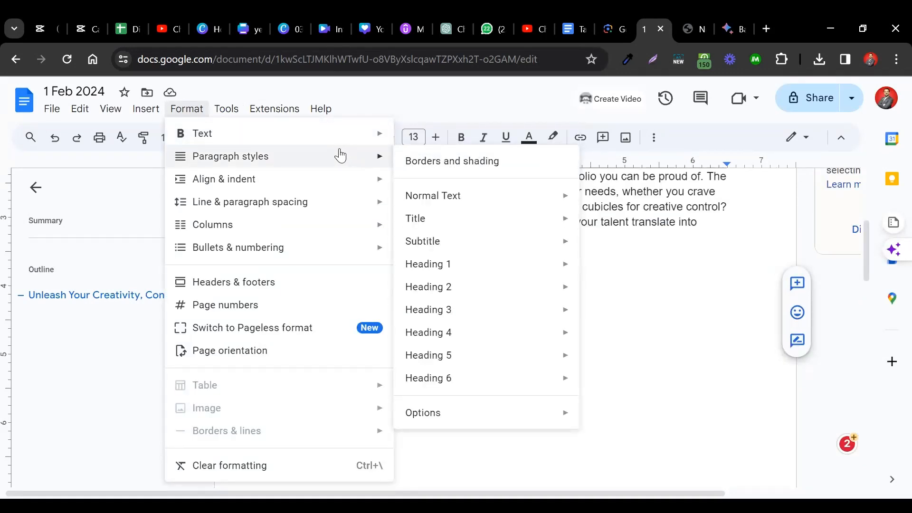
{"action": "left_click", "coordinate": [441, 163]}
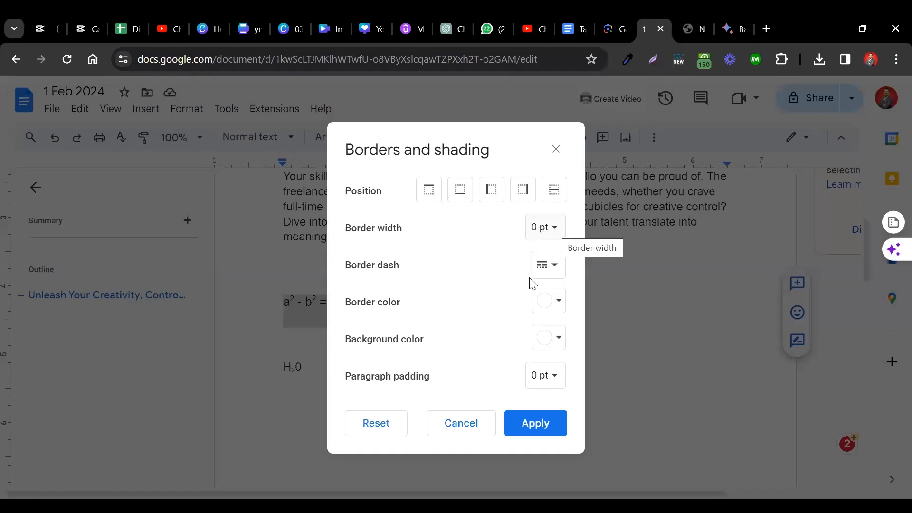
{"action": "left_click", "coordinate": [429, 192]}
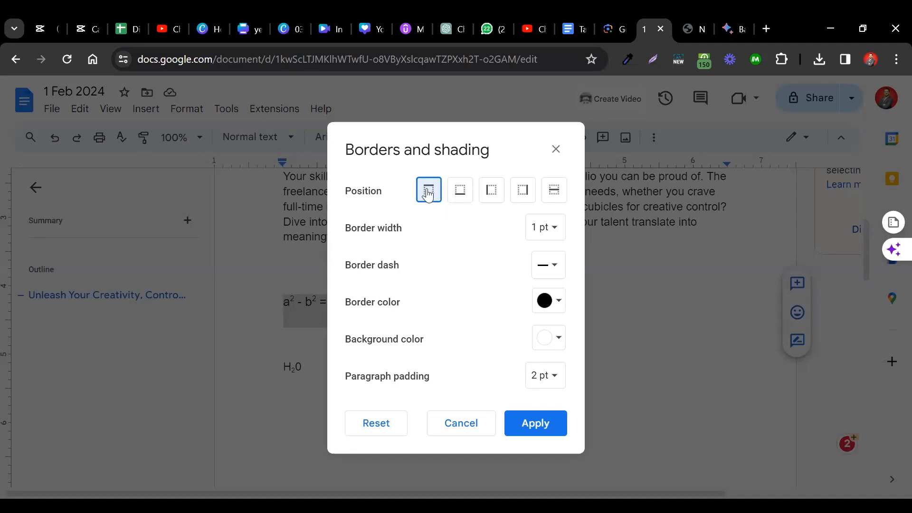
{"action": "left_click", "coordinate": [546, 238]}
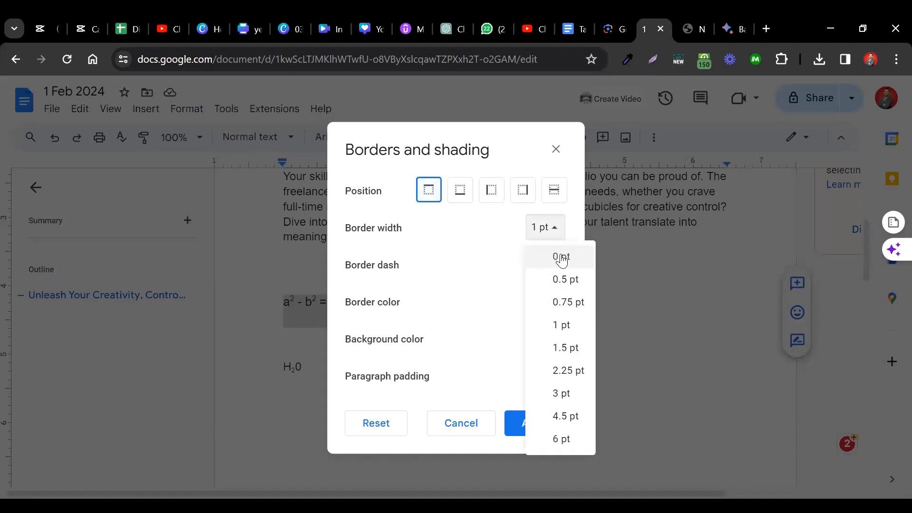
{"action": "left_click", "coordinate": [562, 259]}
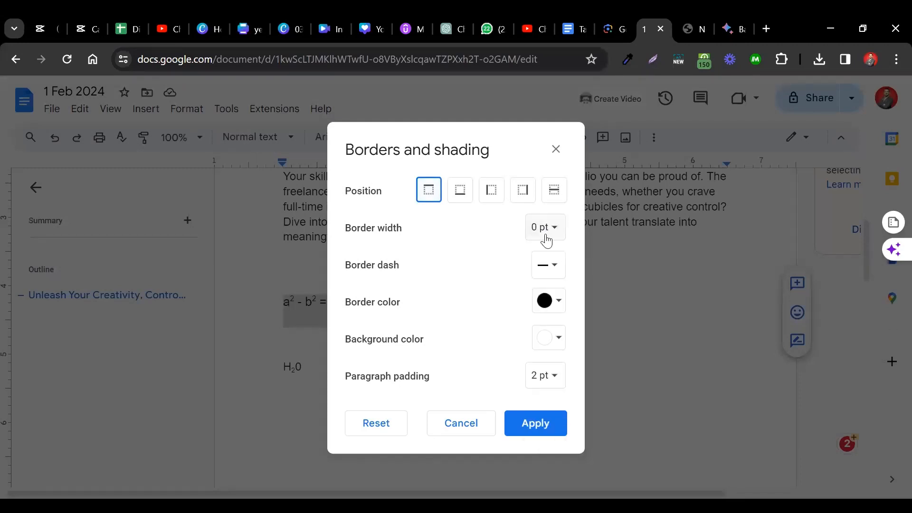
{"action": "left_click", "coordinate": [547, 266]}
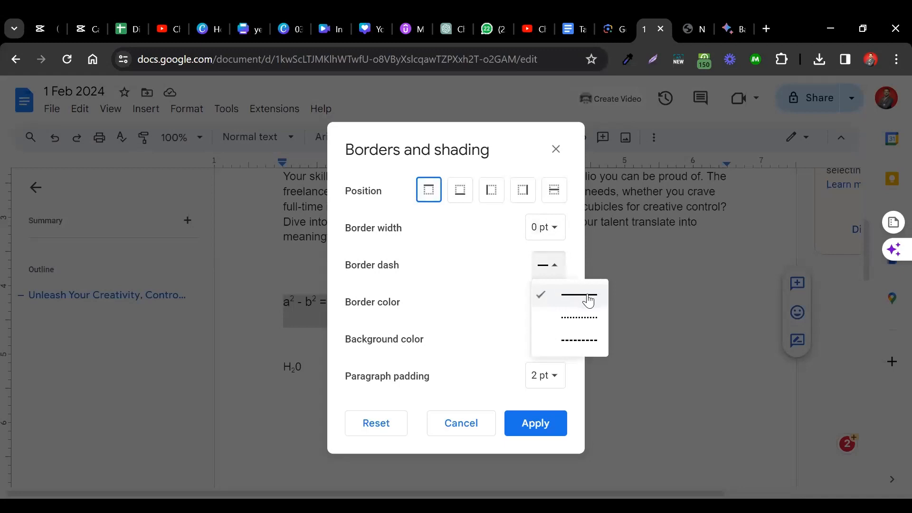
{"action": "left_click", "coordinate": [574, 301]}
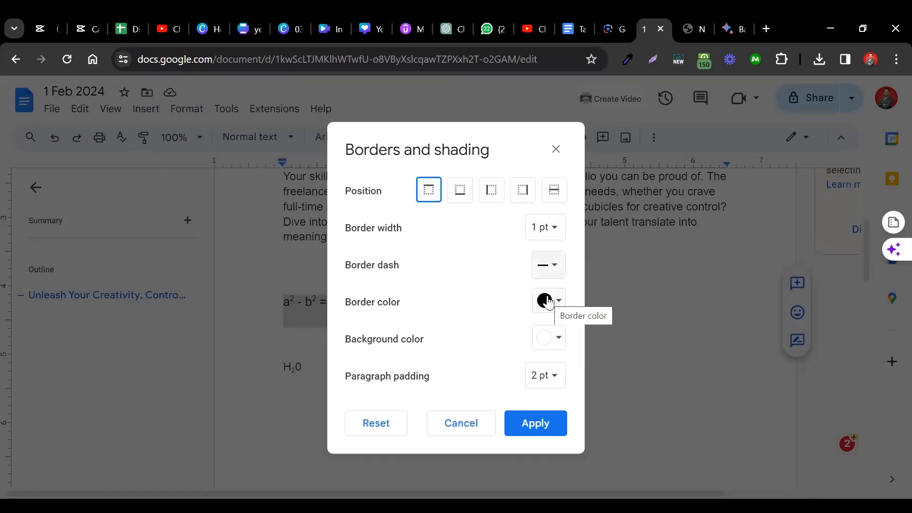
- Check the background color and paragraph padding choices, keep 2 pt padding, and apply the top border to the formula line
{"action": "left_click", "coordinate": [545, 342]}
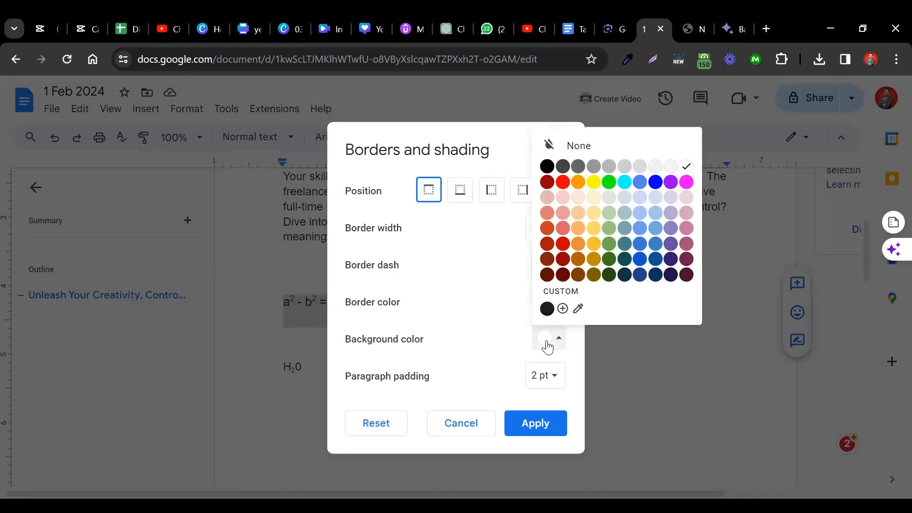
{"action": "left_click", "coordinate": [545, 344]}
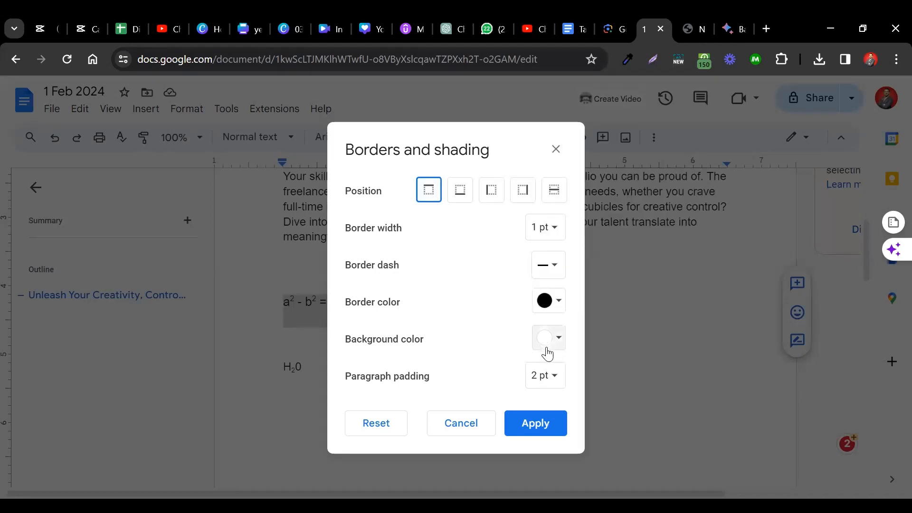
{"action": "left_click", "coordinate": [547, 378]}
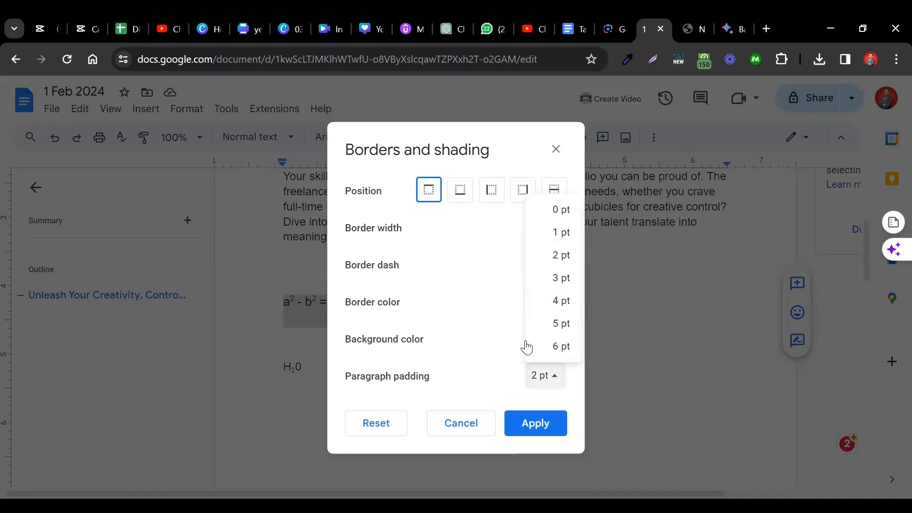
{"action": "left_click", "coordinate": [507, 345]}
{"action": "left_click", "coordinate": [523, 429]}
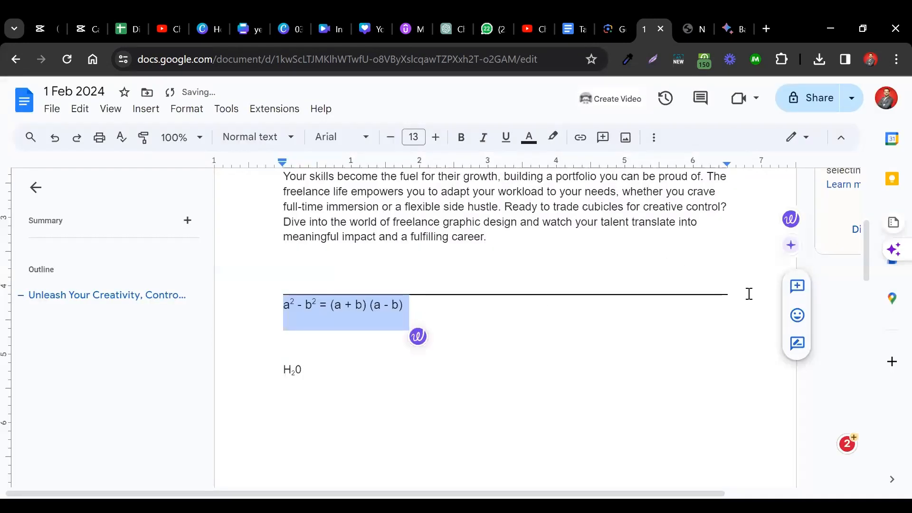
- Insert two empty lines between the top border and the a² - b² formula
{"action": "left_click", "coordinate": [749, 293]}
{"action": "key", "text": "Down"}
{"action": "key", "text": "Down"}
{"action": "key", "text": "Up"}
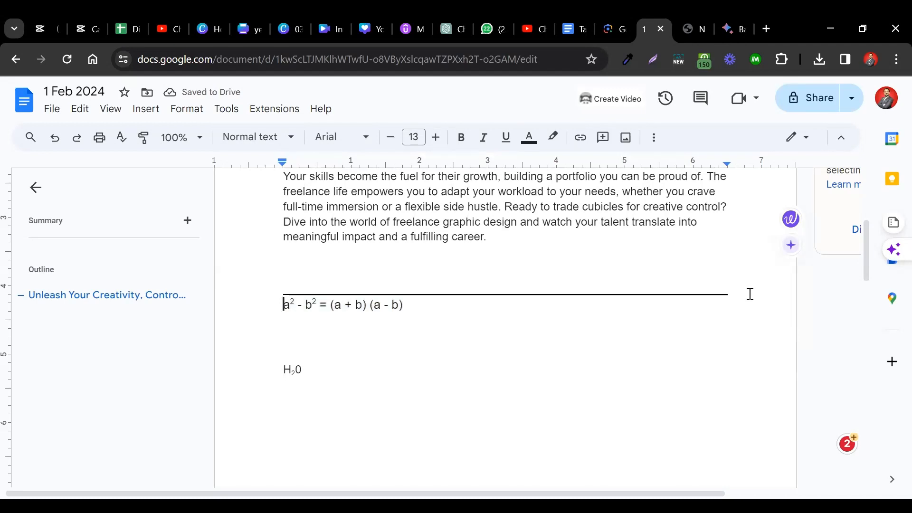
{"action": "key", "text": "Return"}
{"action": "key", "text": "Return"}
{"action": "key", "text": "Up"}
{"action": "key", "text": "Up"}
{"action": "key", "text": "Up"}
{"action": "key", "text": "Down"}
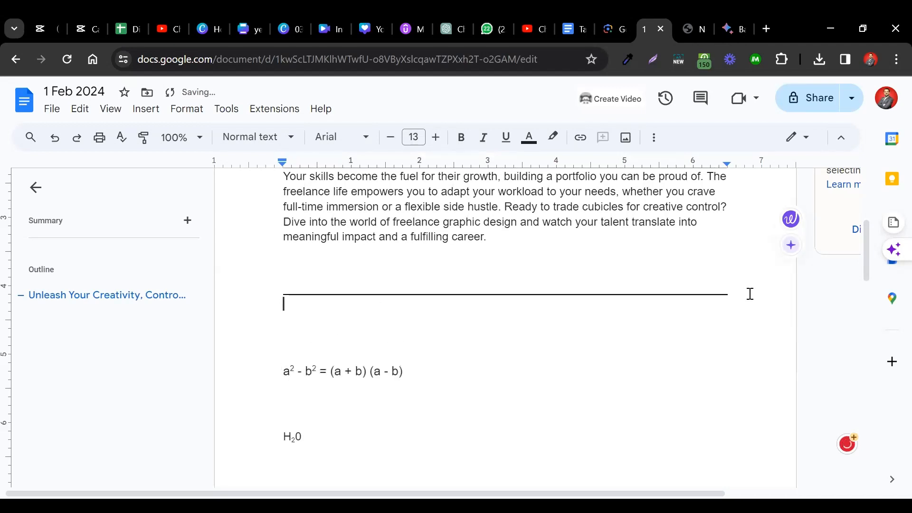
- Remove one of the empty lines above the formula and enter the sample text "jahsdjsajhdlhsald" directly under the border
{"action": "key", "text": "Down"}
{"action": "key", "text": "BackSpace"}
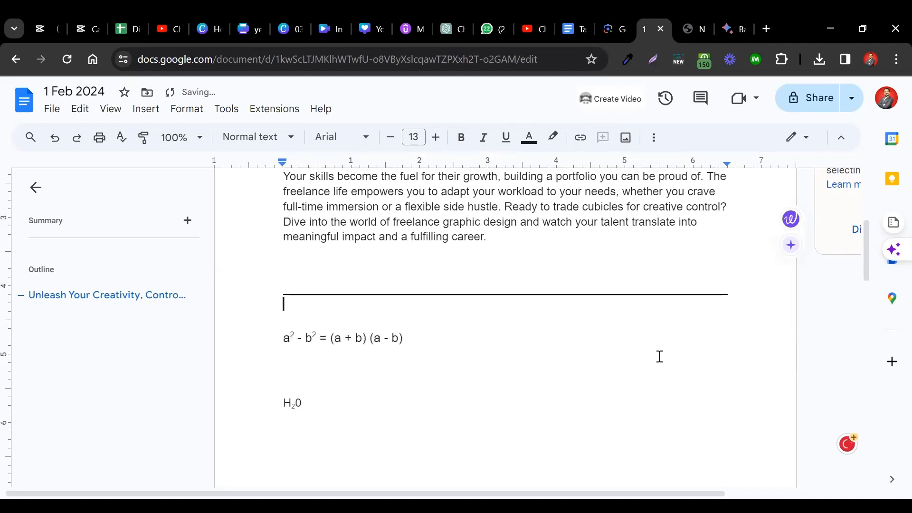
{"action": "type", "text": "jahsdjsajhdlhsald"}
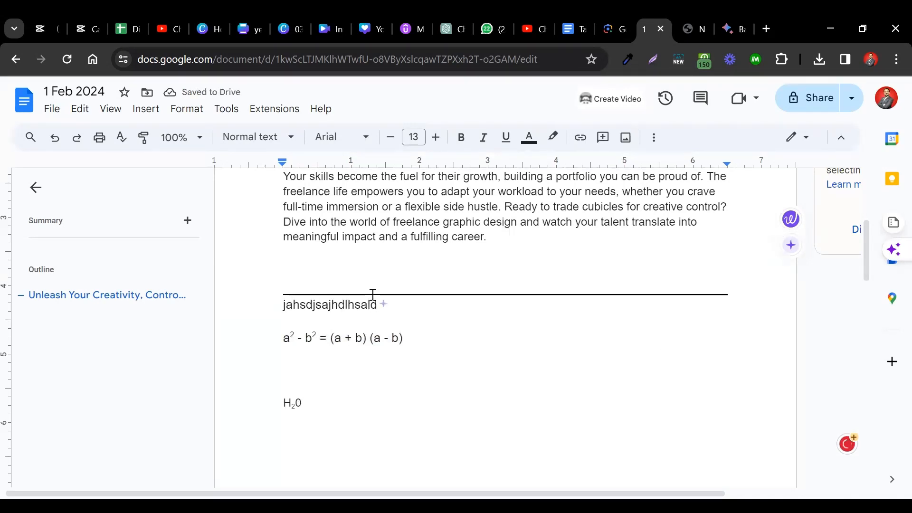
- Add a bottom border to the sample text paragraph in Borders and shading, alongside its top border
{"action": "double_click", "coordinate": [331, 305]}
{"action": "left_click", "coordinate": [180, 111]}
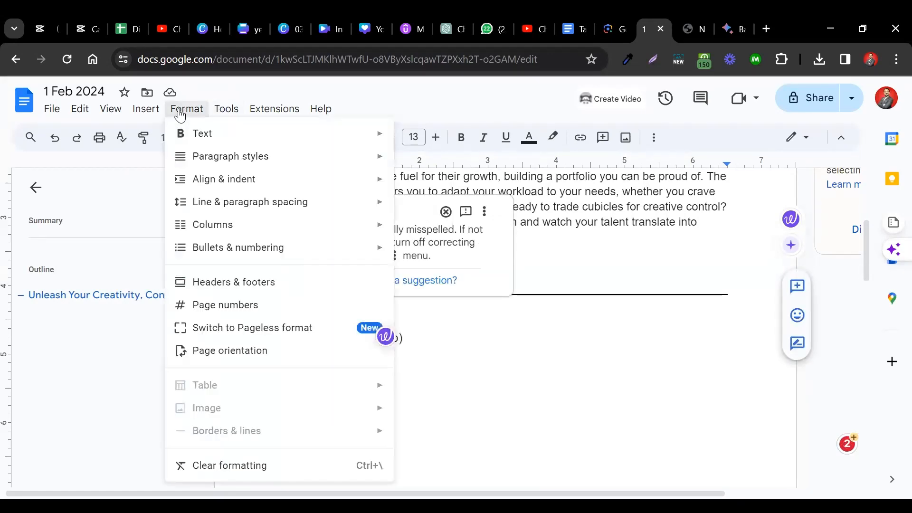
{"action": "mouse_move", "coordinate": [327, 162]}
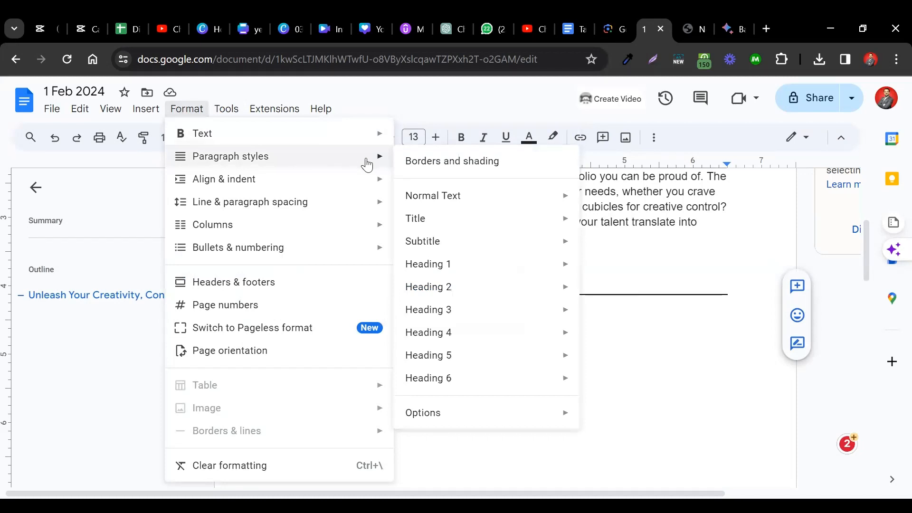
{"action": "left_click", "coordinate": [430, 160]}
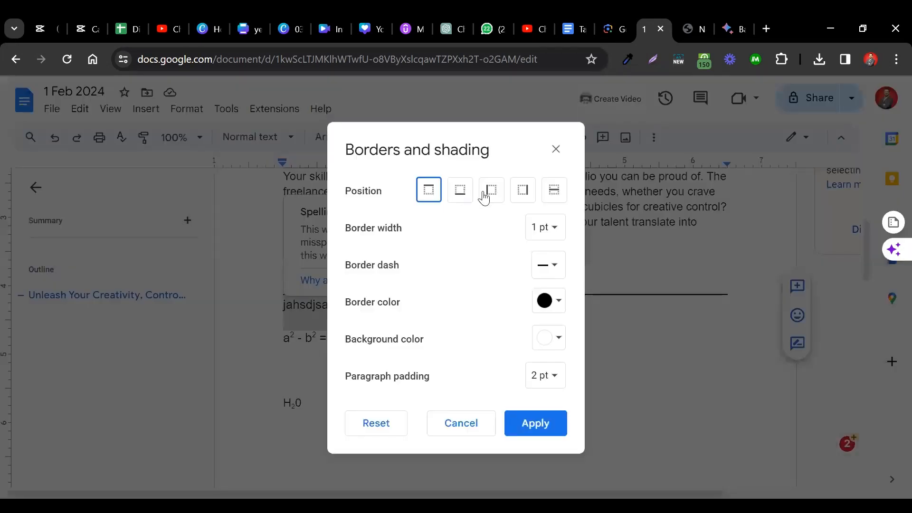
{"action": "left_click", "coordinate": [462, 198]}
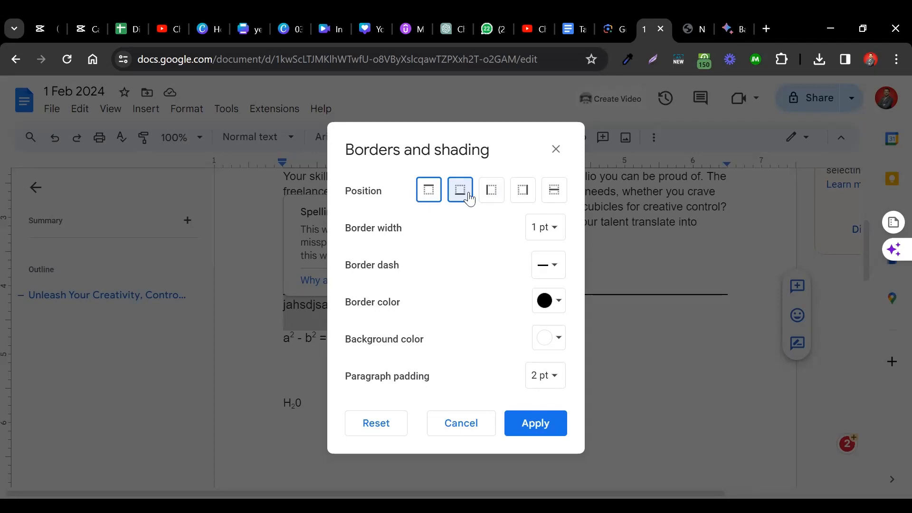
{"action": "left_click", "coordinate": [545, 428]}
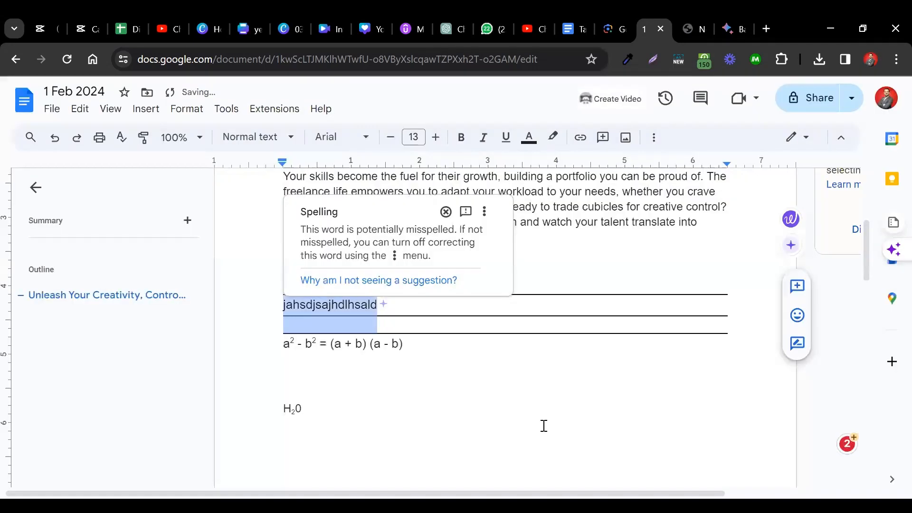
{"action": "left_click", "coordinate": [554, 326]}
{"action": "scroll", "coordinate": [554, 327], "scroll_direction": "down", "scroll_amount": 1}
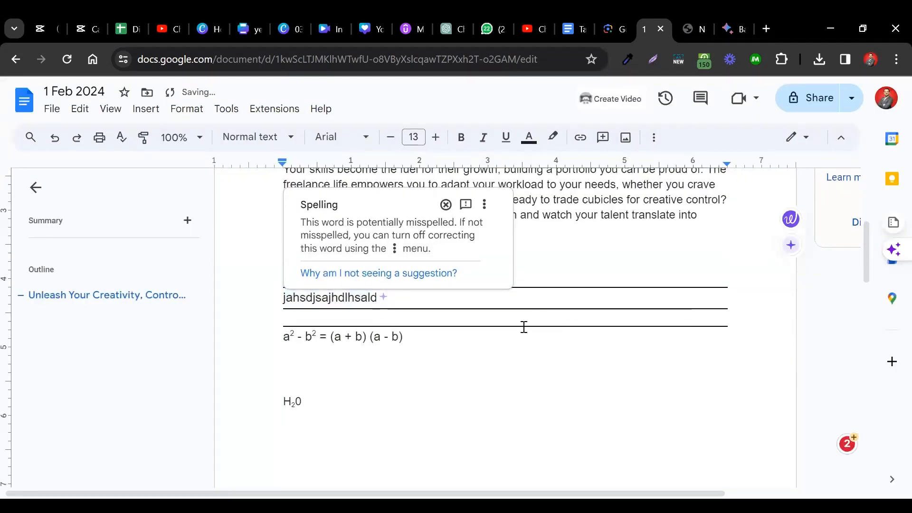
- Delete the bordered sample text and insert empty lines above the a² - b² formula
{"action": "triple_click", "coordinate": [318, 302]}
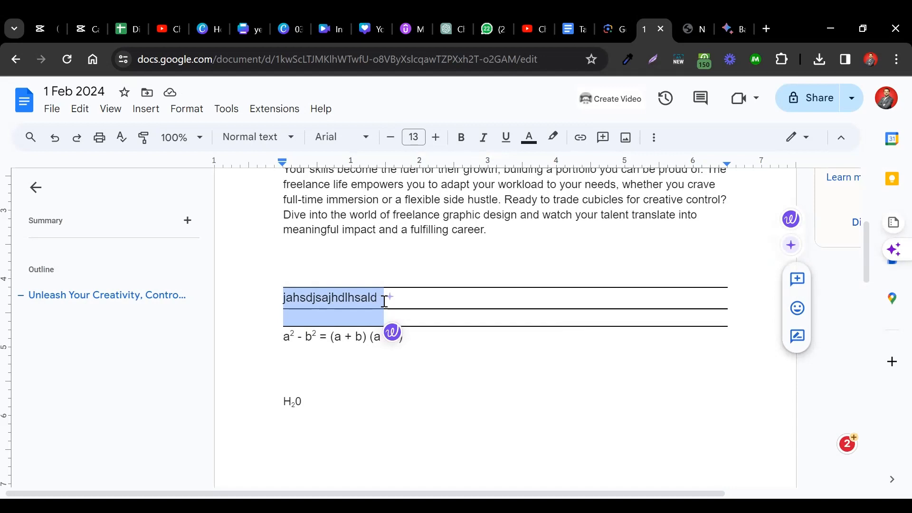
{"action": "key", "text": "BackSpace"}
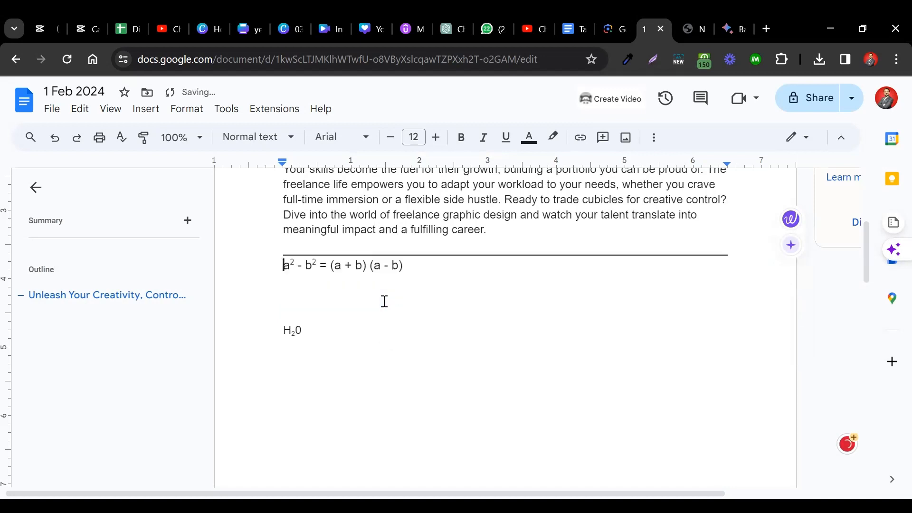
{"action": "key", "text": "Down"}
{"action": "key", "text": "Return"}
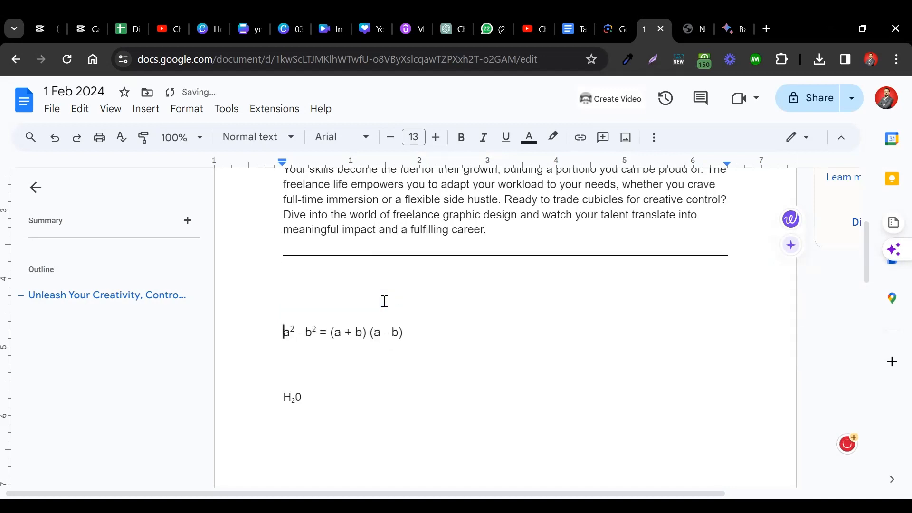
- Delete the a² - b² formula and the bordered lines between the second body paragraph and H₂0
{"action": "key", "text": "Up"}
{"action": "key", "text": "shift+Down"}
{"action": "key", "text": "BackSpace"}
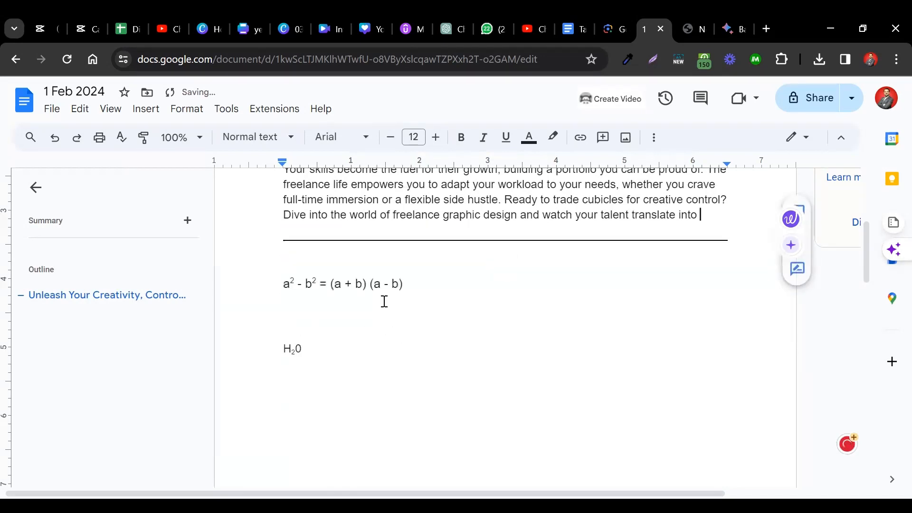
{"action": "key", "text": "Down"}
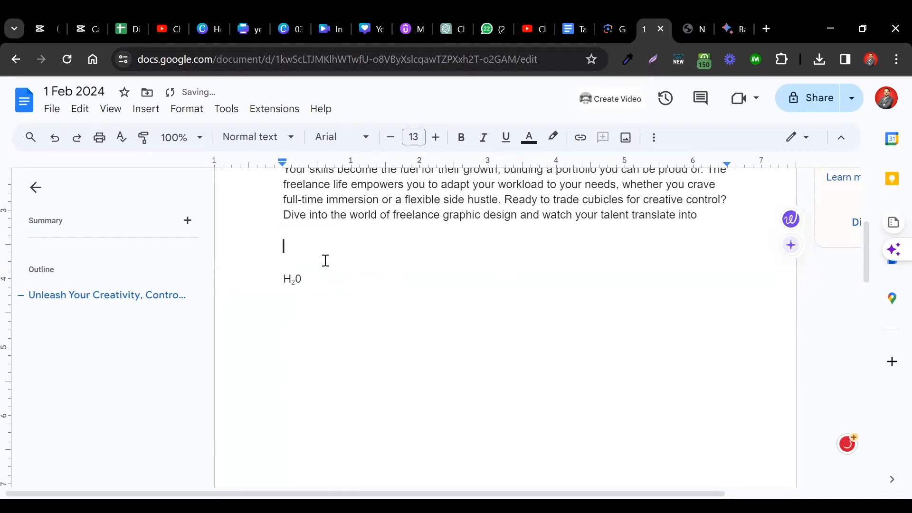
{"action": "scroll", "coordinate": [325, 260], "scroll_direction": "up", "scroll_amount": 5}
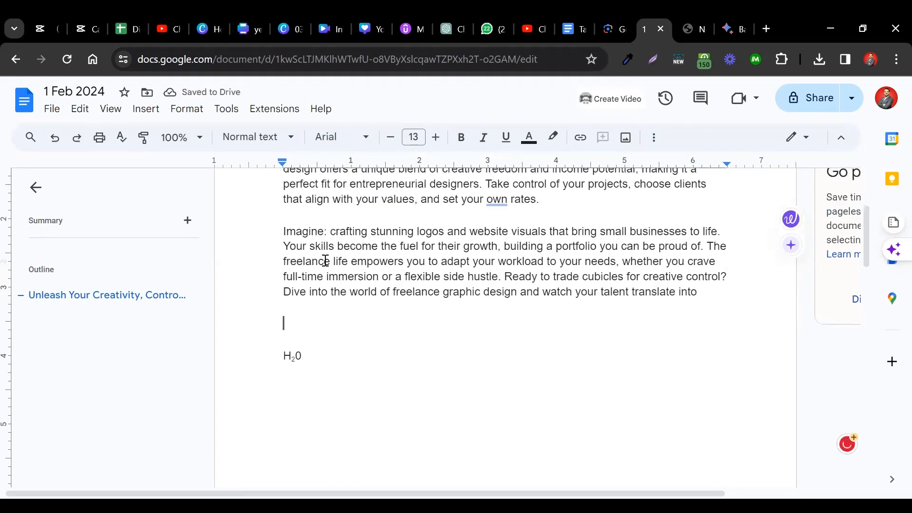
{"action": "scroll", "coordinate": [325, 260], "scroll_direction": "down", "scroll_amount": 3}
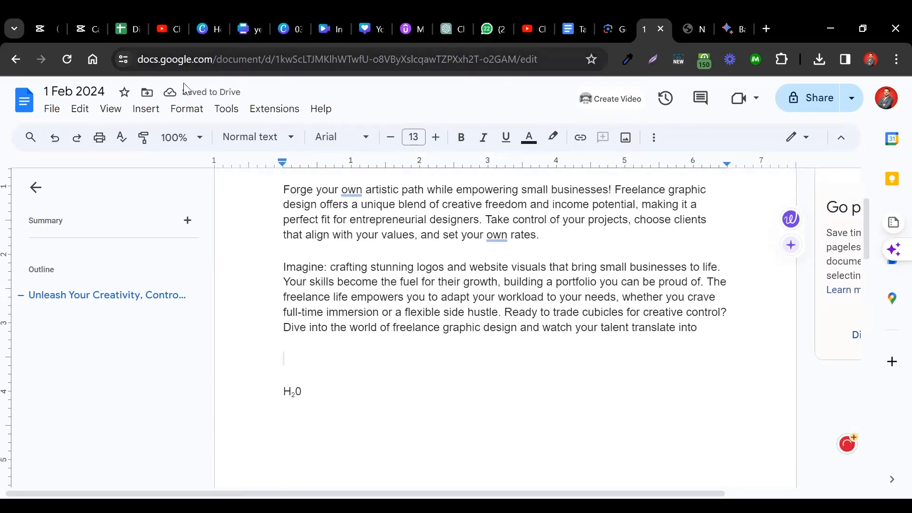
- Look through the paragraph styles from Normal text to Heading 6 and their apply and update options
{"action": "left_click", "coordinate": [184, 109]}
{"action": "mouse_move", "coordinate": [346, 156]}
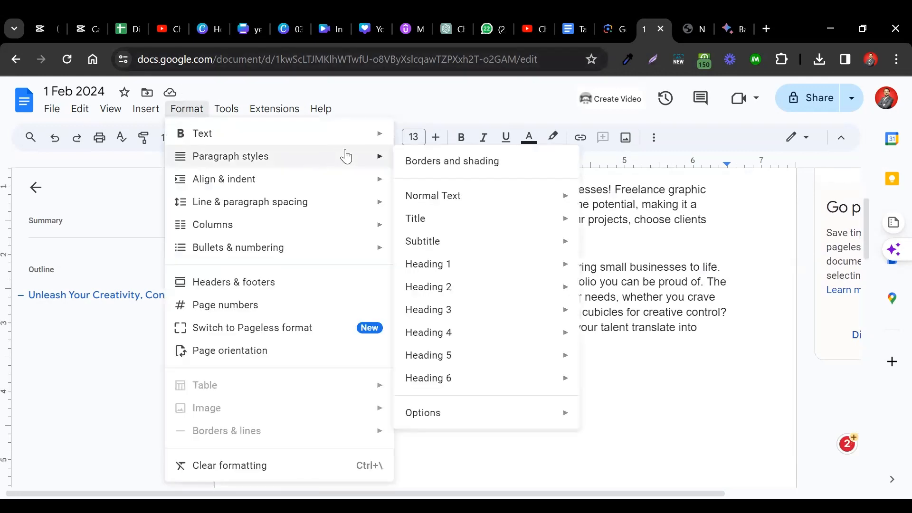
{"action": "mouse_move", "coordinate": [498, 205]}
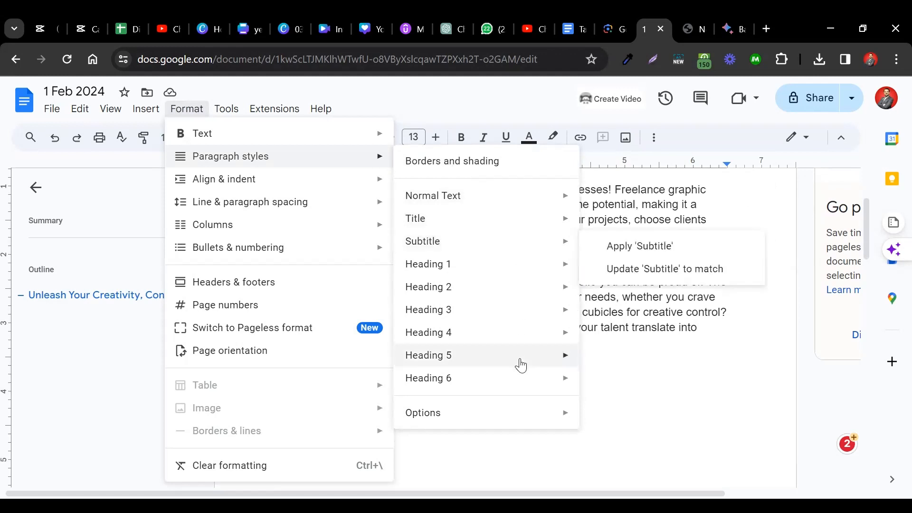
{"action": "mouse_move", "coordinate": [520, 356]}
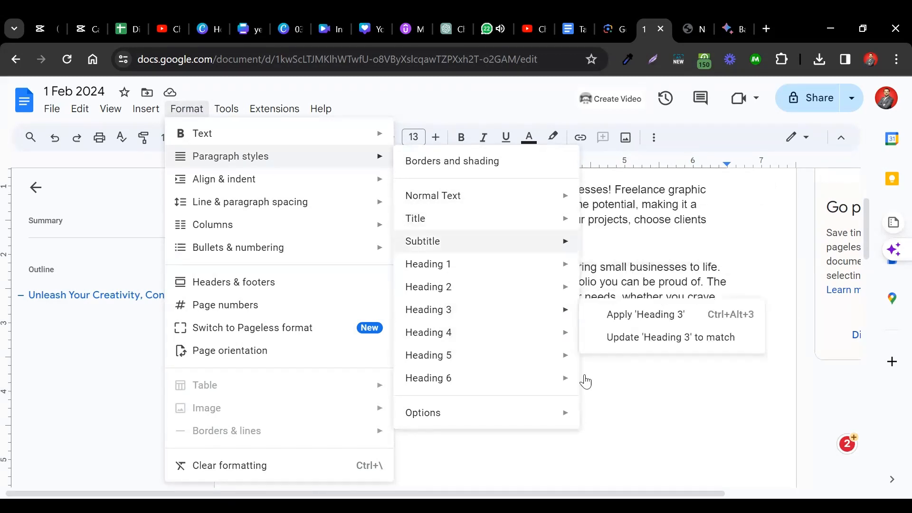
{"action": "left_click", "coordinate": [626, 381]}
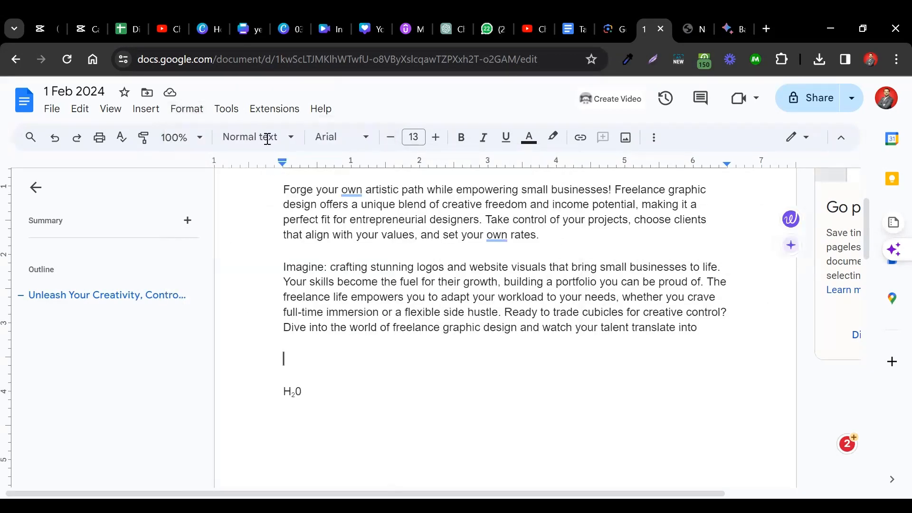
{"action": "left_click", "coordinate": [267, 141]}
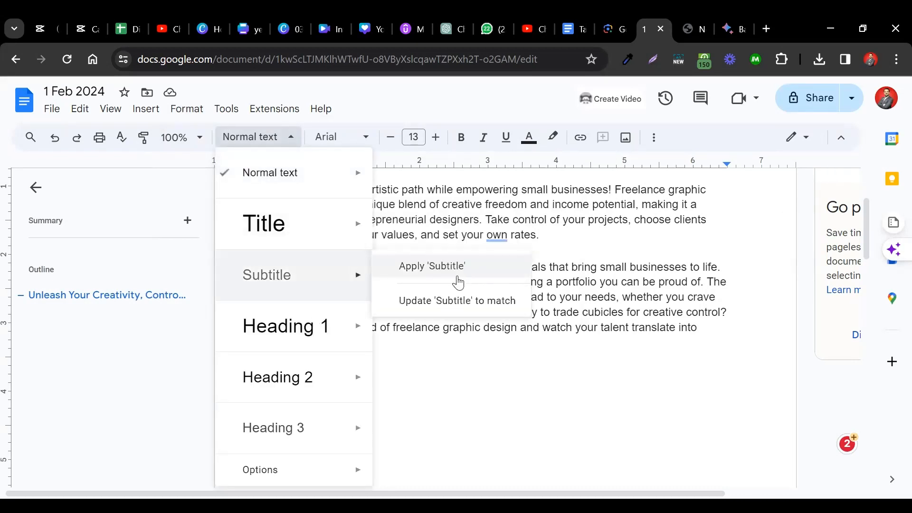
{"action": "left_click", "coordinate": [572, 267]}
- Try the Title style on the whole paragraph beginning "Imagine: crafting stunning logos" and undo it
{"action": "double_click", "coordinate": [572, 267]}
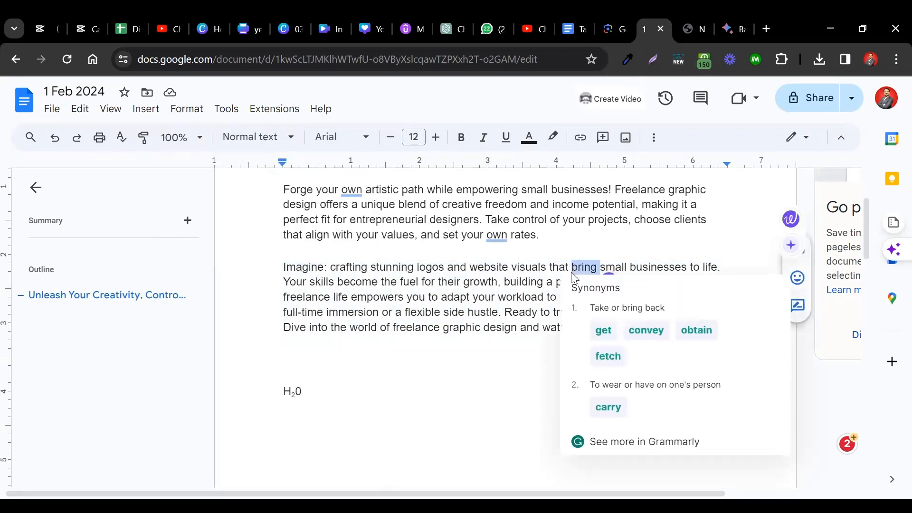
{"action": "triple_click", "coordinate": [481, 262]}
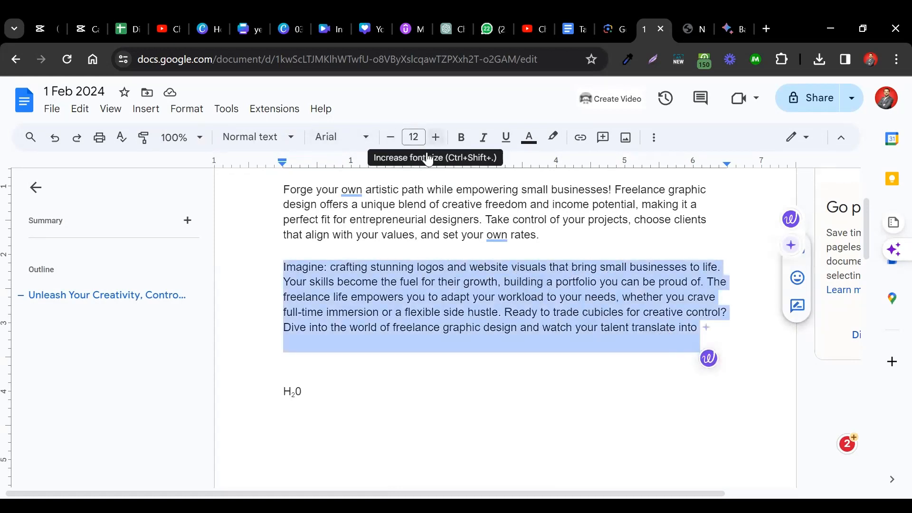
{"action": "left_click", "coordinate": [265, 149]}
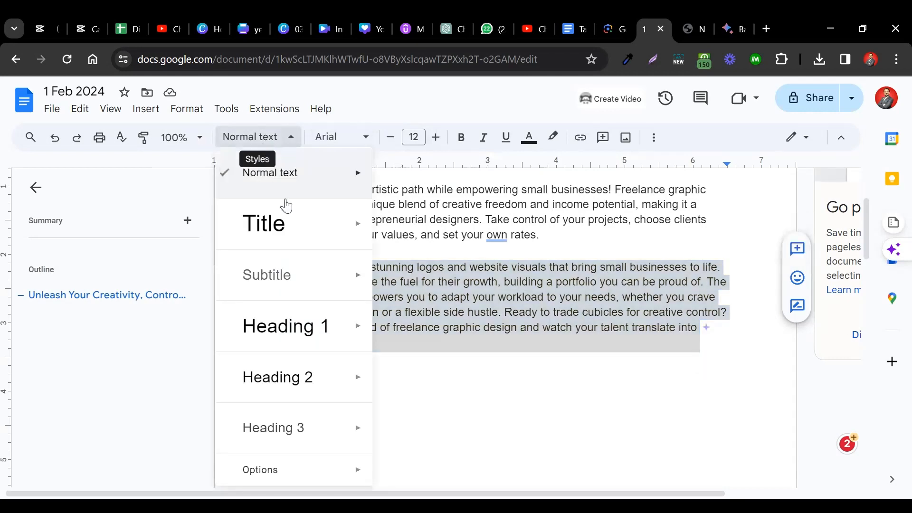
{"action": "mouse_move", "coordinate": [286, 227]}
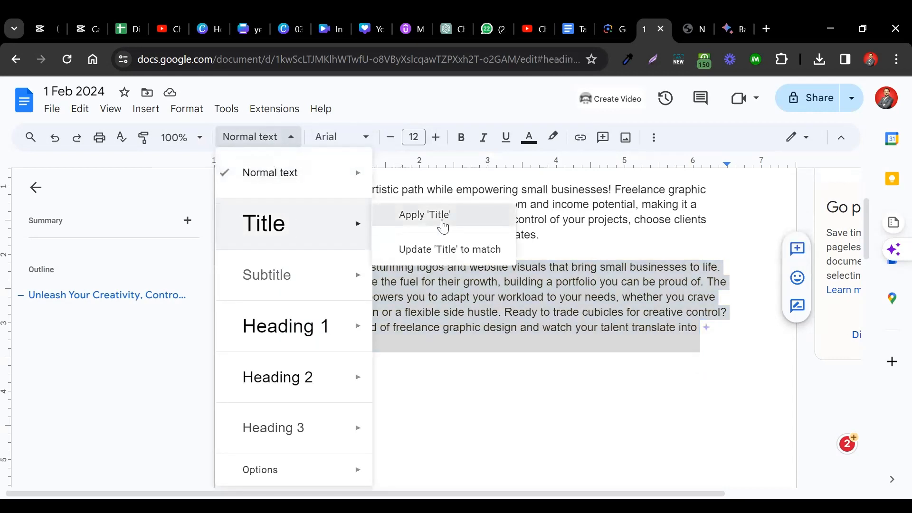
{"action": "left_click", "coordinate": [443, 225]}
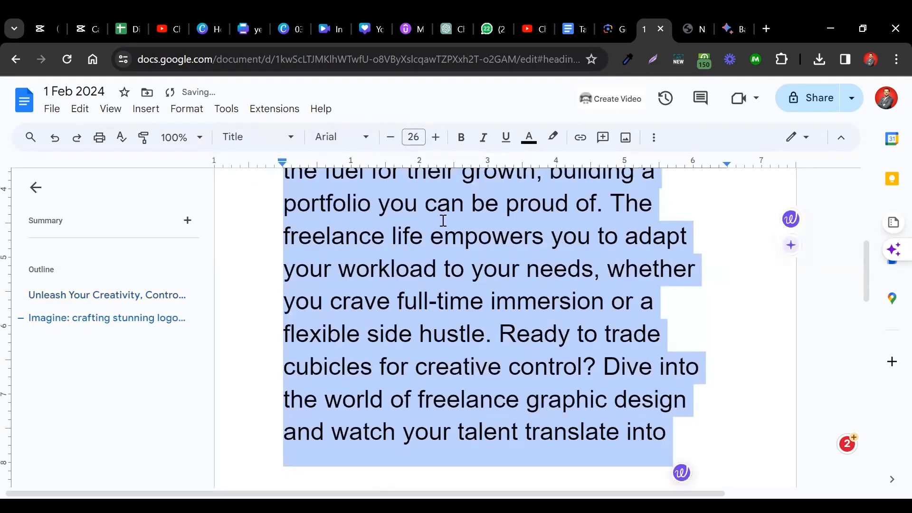
{"action": "scroll", "coordinate": [443, 221], "scroll_direction": "up", "scroll_amount": 4}
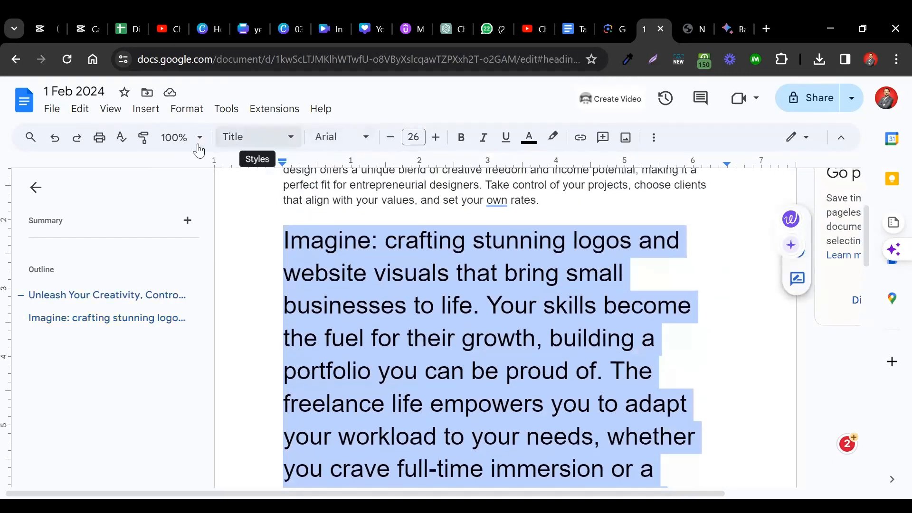
{"action": "left_click", "coordinate": [55, 138]}
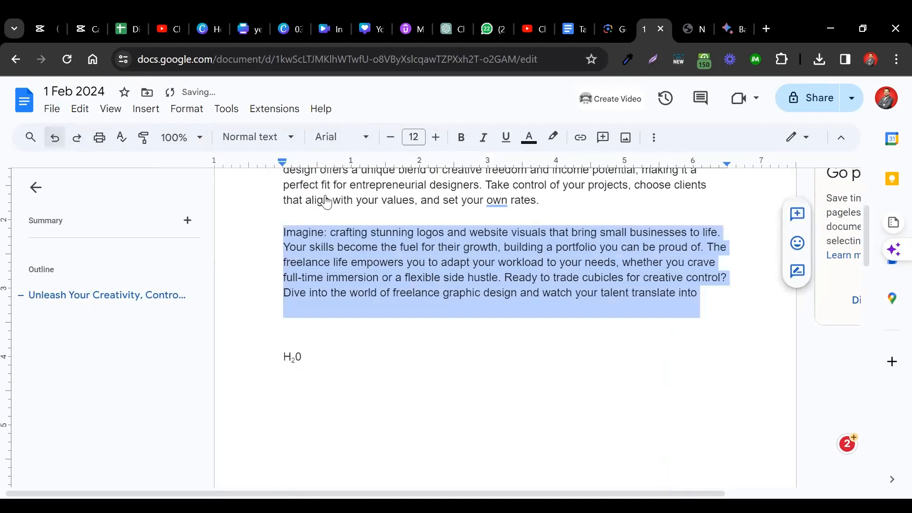
{"action": "left_click", "coordinate": [460, 262]}
- Look over the paragraph style choices and the align and indent options available for the body text
{"action": "scroll", "coordinate": [460, 261], "scroll_direction": "up", "scroll_amount": 4}
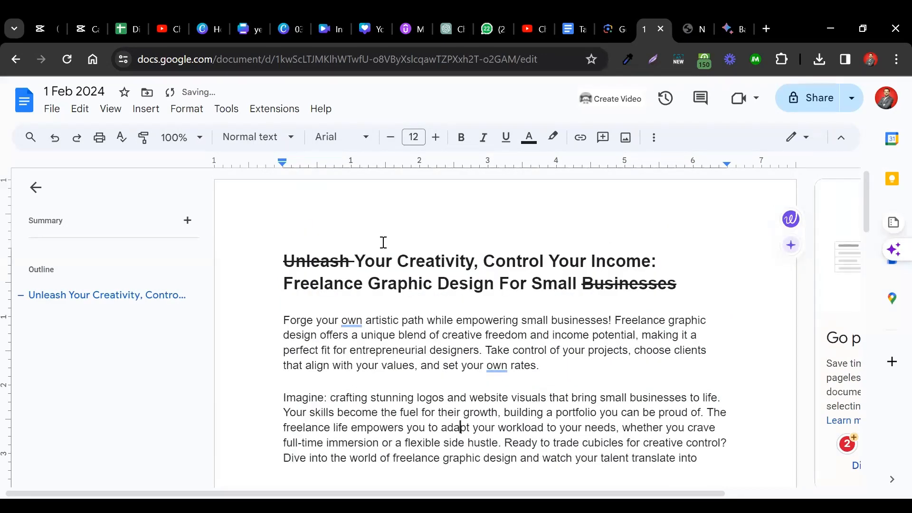
{"action": "scroll", "coordinate": [383, 242], "scroll_direction": "down", "scroll_amount": 1}
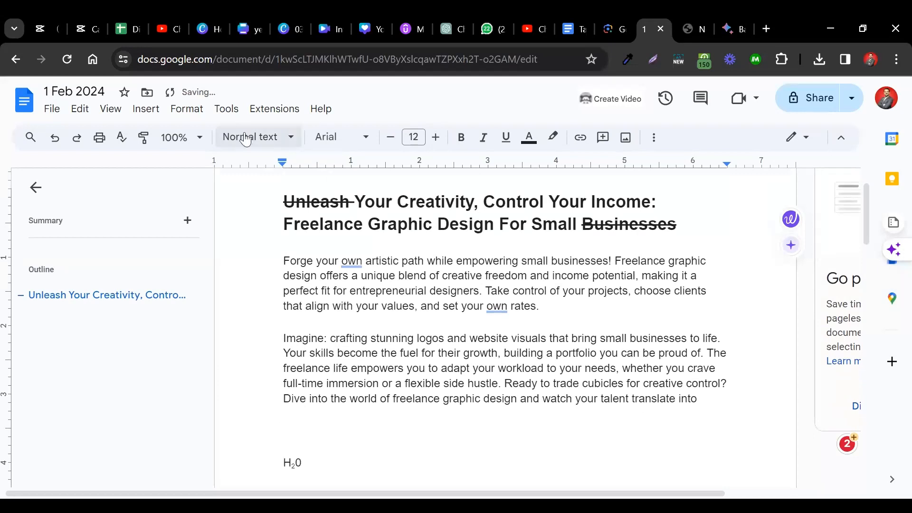
{"action": "left_click", "coordinate": [200, 114]}
{"action": "mouse_move", "coordinate": [301, 156]}
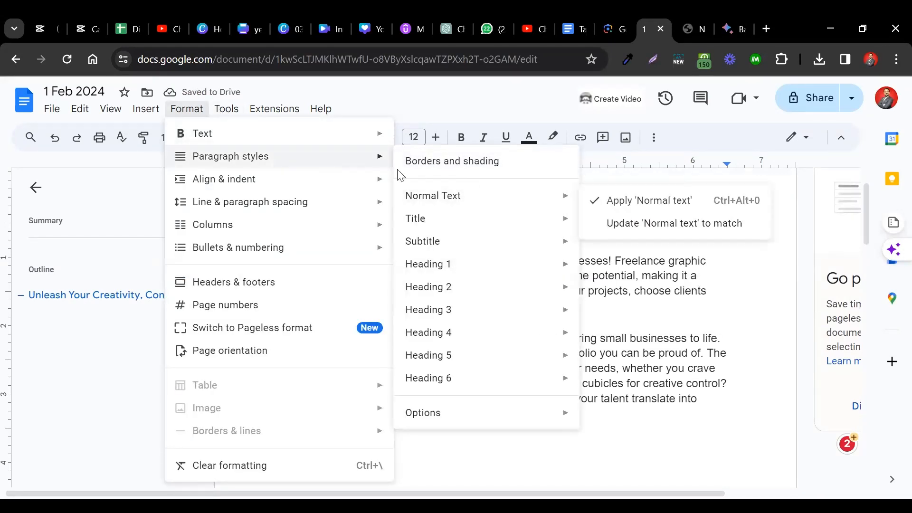
{"action": "mouse_move", "coordinate": [298, 189]}
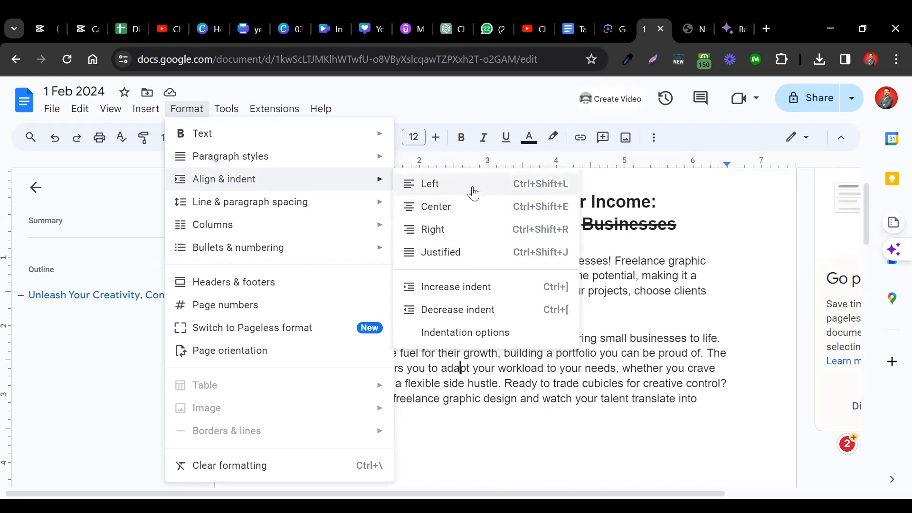
{"action": "left_click", "coordinate": [651, 326]}
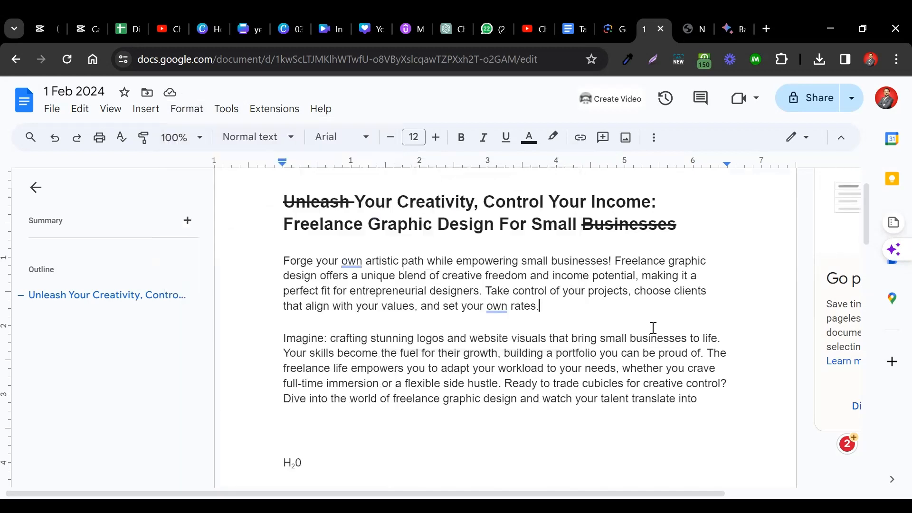
- Try right alignment on the paragraph beginning "Imagine: crafting stunning logos", switching between right and left several times and ending on left
{"action": "double_click", "coordinate": [458, 341]}
{"action": "triple_click", "coordinate": [458, 341]}
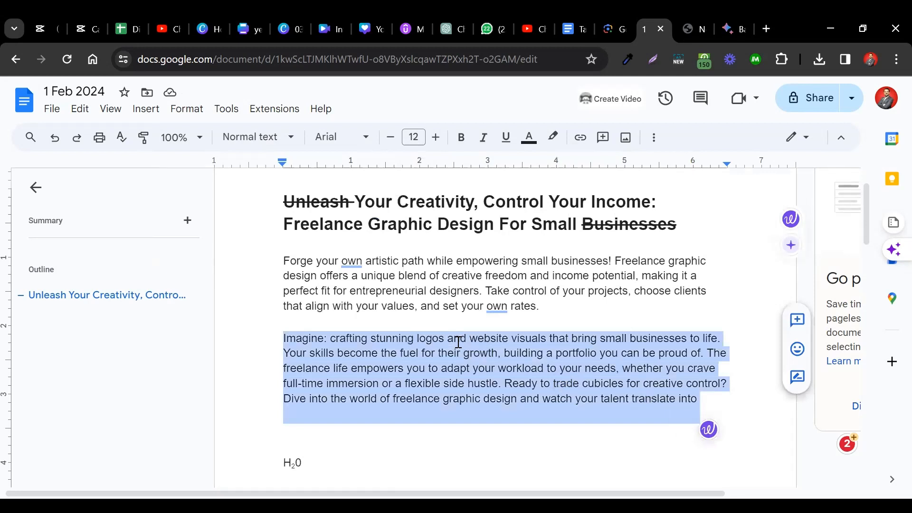
{"action": "left_click", "coordinate": [654, 138]}
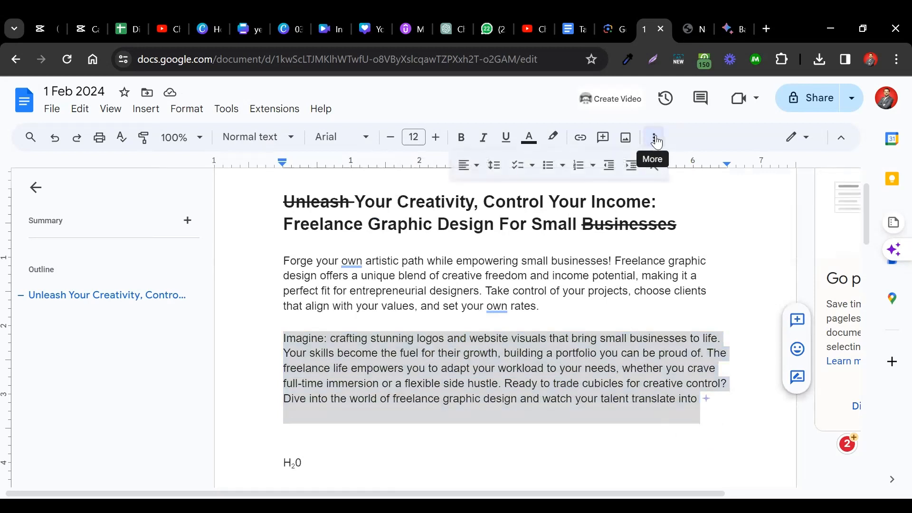
{"action": "left_click", "coordinate": [476, 167]}
{"action": "key", "text": "Escape"}
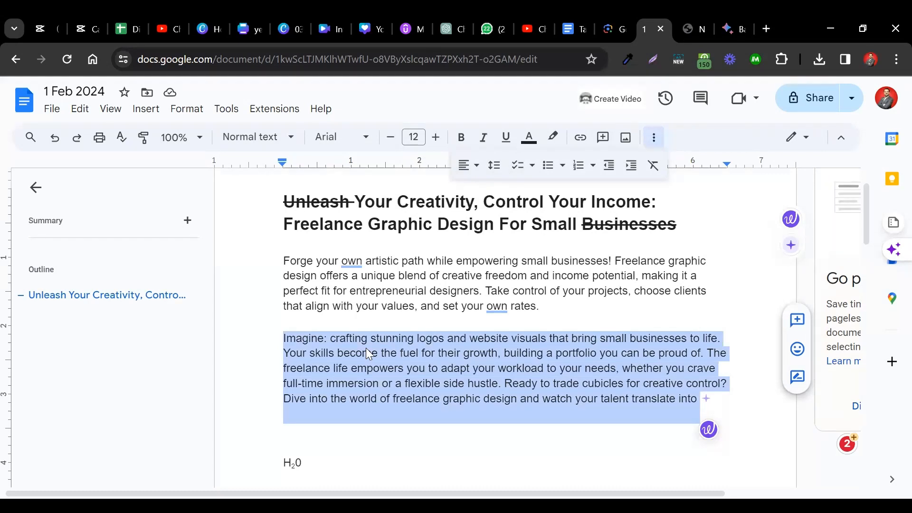
{"action": "key", "text": "ctrl+shift+r"}
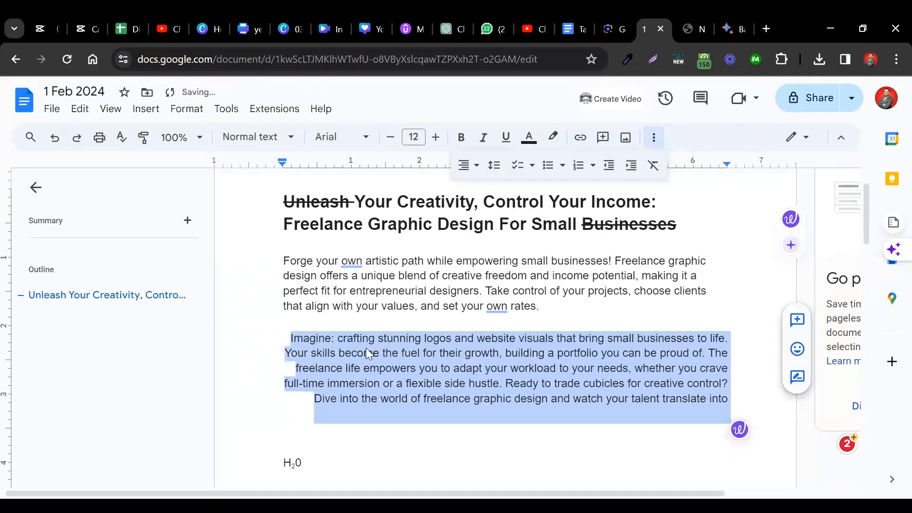
{"action": "key", "text": "ctrl+shift+l"}
{"action": "key", "text": "ctrl+shift+r"}
{"action": "key", "text": "ctrl+shift+l"}
{"action": "key", "text": "ctrl+shift+r"}
{"action": "key", "text": "ctrl+shift+l"}
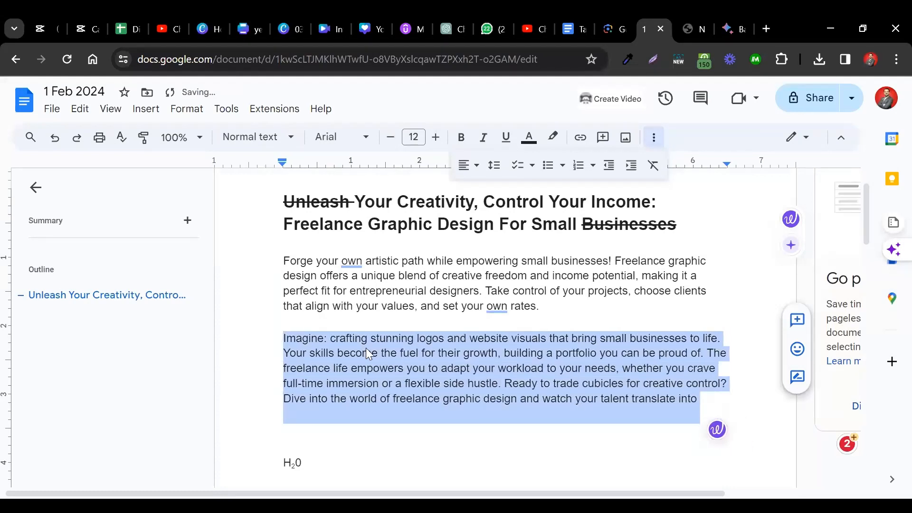
{"action": "key", "text": "ctrl+shift+r"}
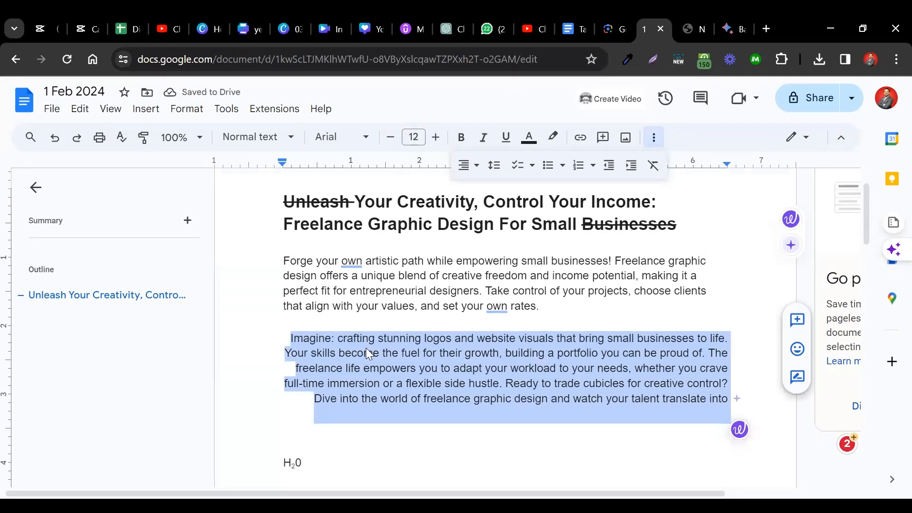
{"action": "key", "text": "ctrl+shift+l"}
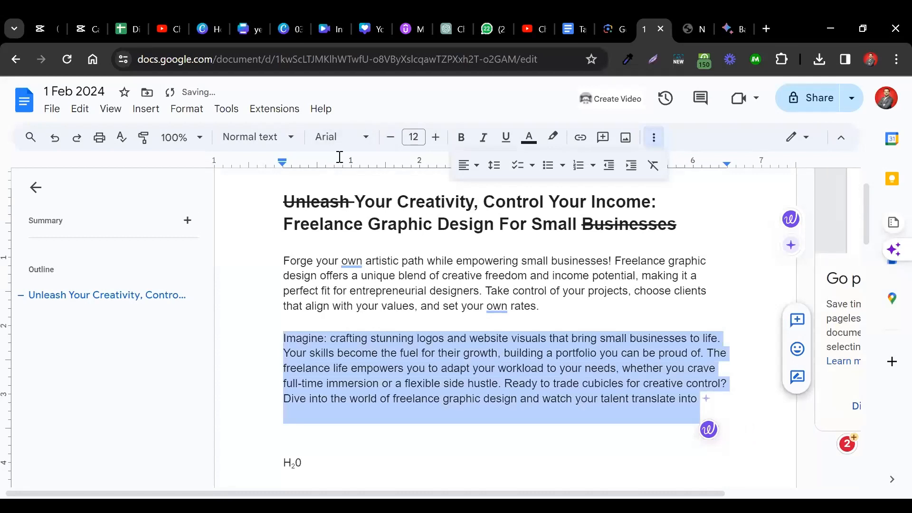
- Set the paragraph beginning "Imagine: crafting stunning logos" to justified alignment, comparing it once with left alignment
{"action": "left_click", "coordinate": [181, 109]}
{"action": "mouse_move", "coordinate": [350, 183]}
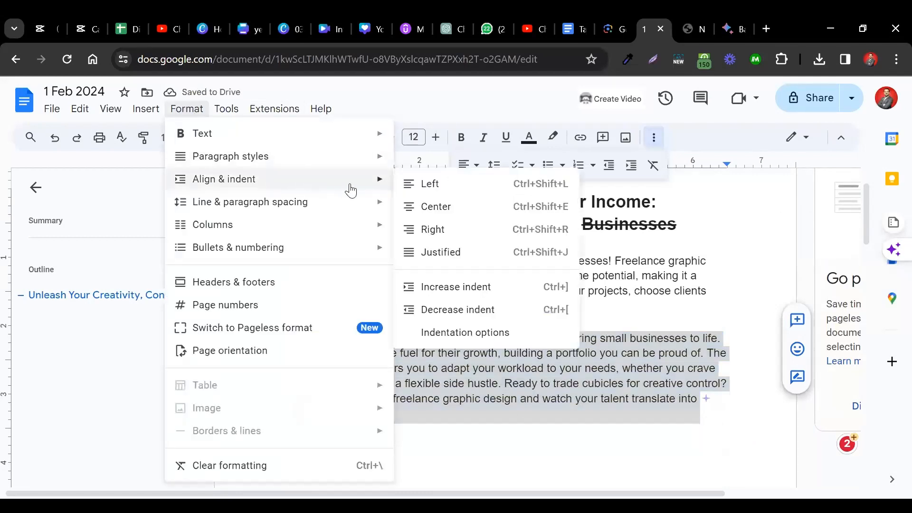
{"action": "left_click", "coordinate": [452, 250]}
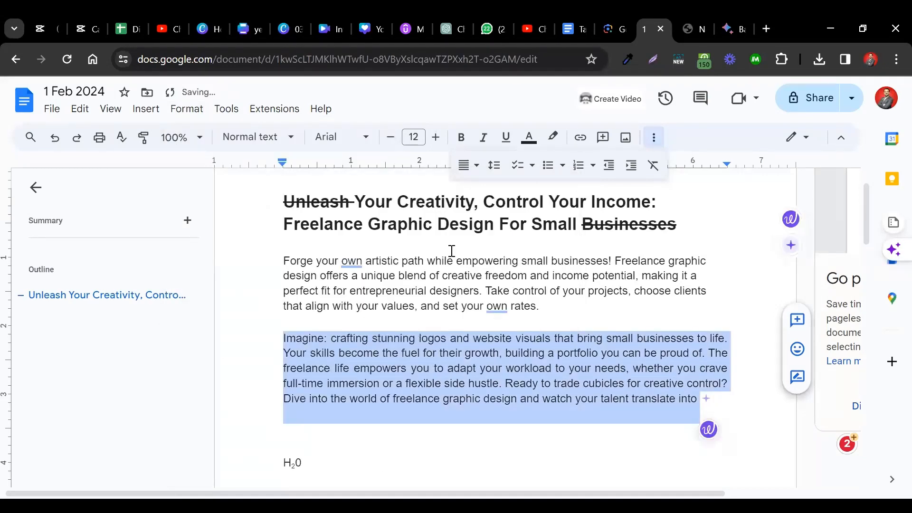
{"action": "left_click", "coordinate": [464, 165]}
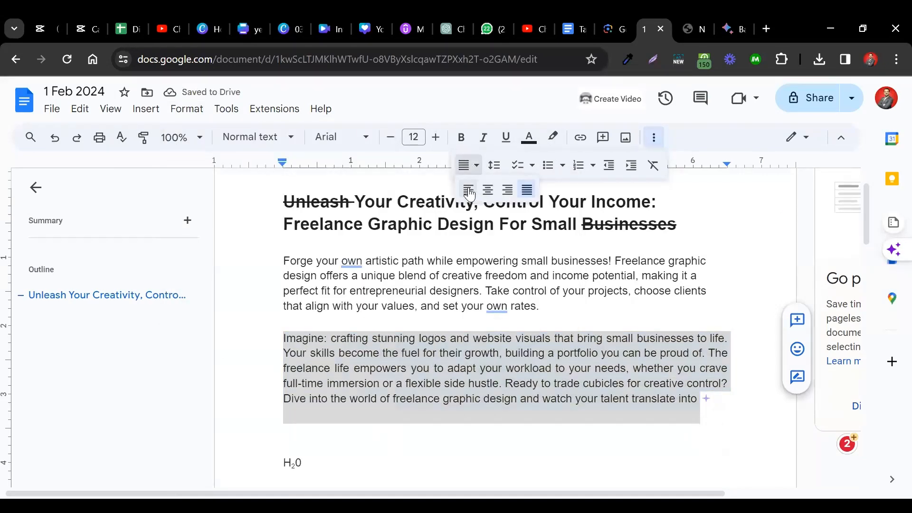
{"action": "left_click", "coordinate": [468, 190]}
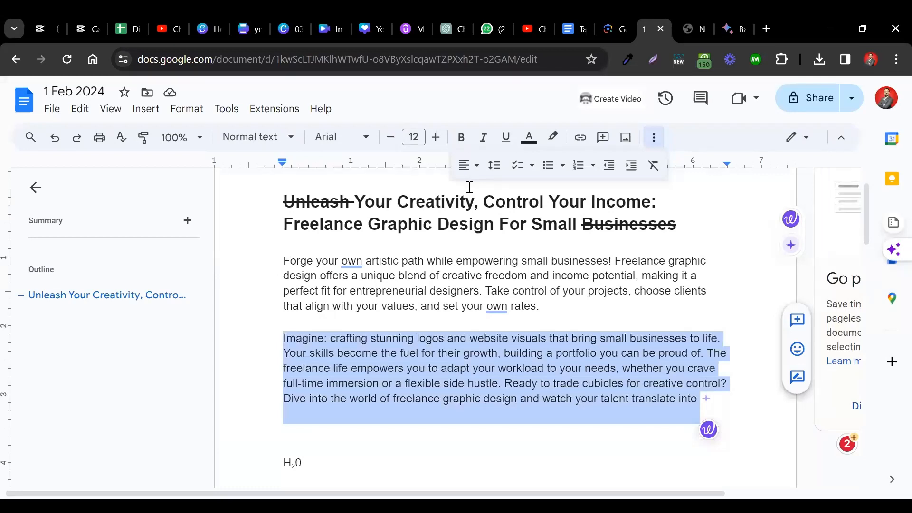
{"action": "left_click", "coordinate": [467, 165]}
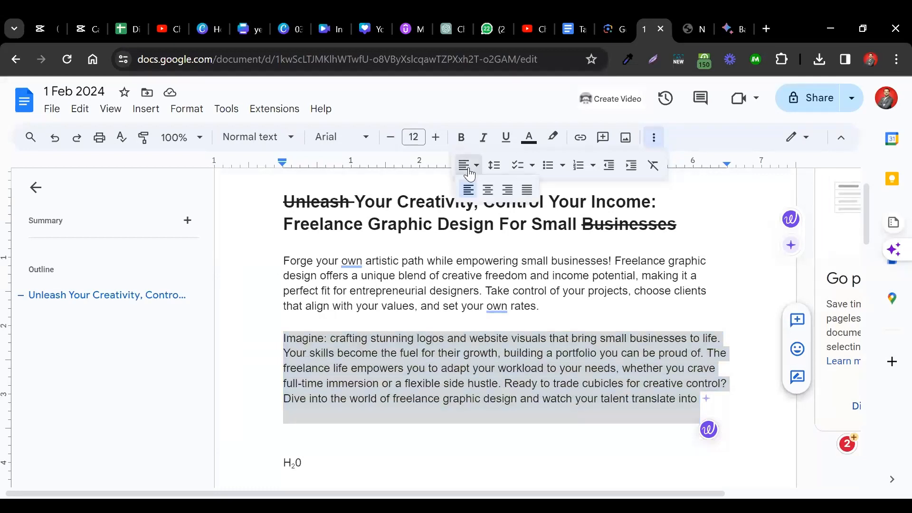
{"action": "left_click", "coordinate": [526, 191]}
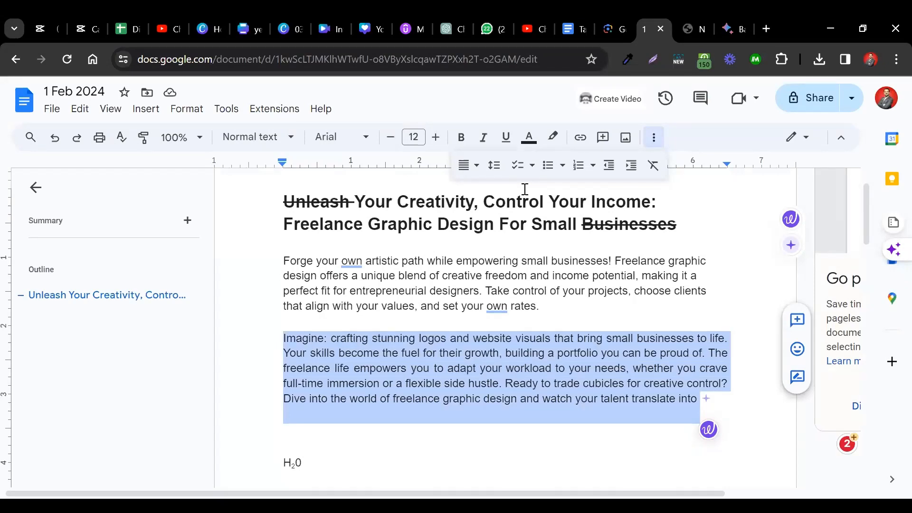
- Try increasing the indent of the paragraph beginning "Imagine" by one level and decrease it again
{"action": "left_click", "coordinate": [187, 109]}
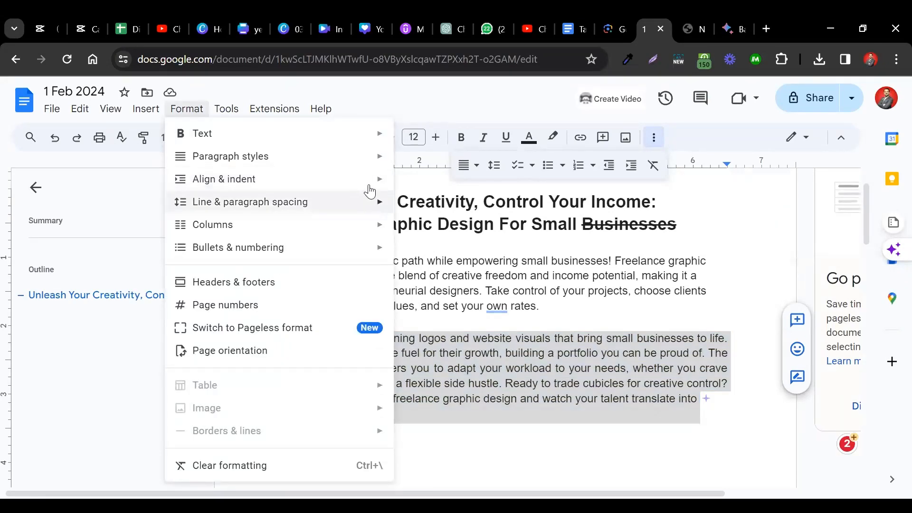
{"action": "mouse_move", "coordinate": [370, 191]}
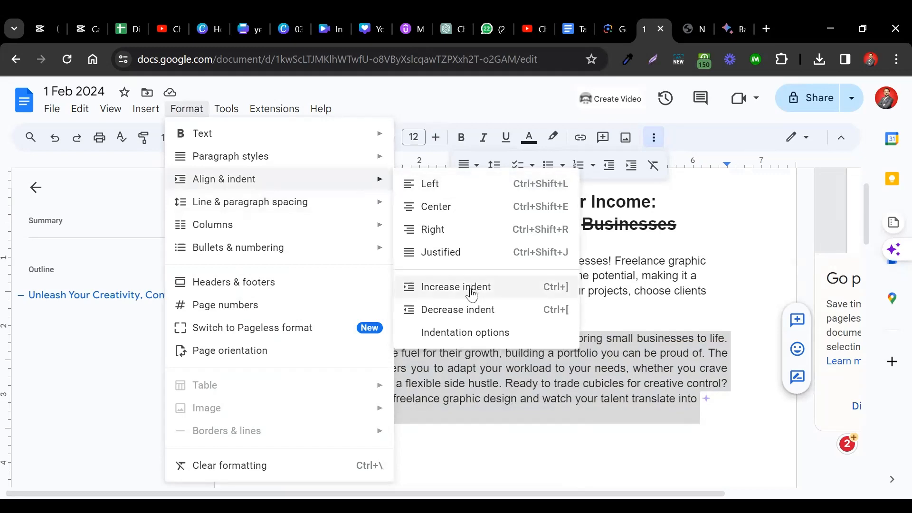
{"action": "left_click", "coordinate": [721, 410]}
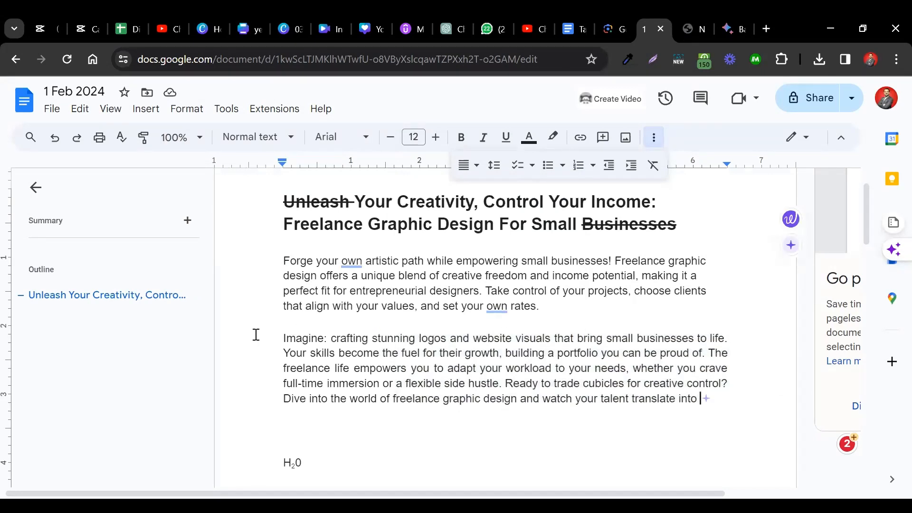
{"action": "triple_click", "coordinate": [304, 337]}
{"action": "left_click", "coordinate": [303, 337]}
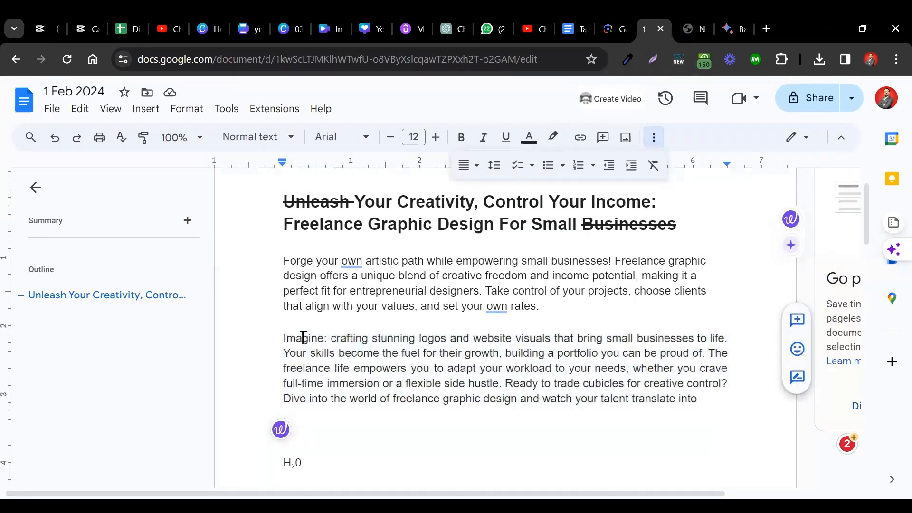
{"action": "key", "text": "Home"}
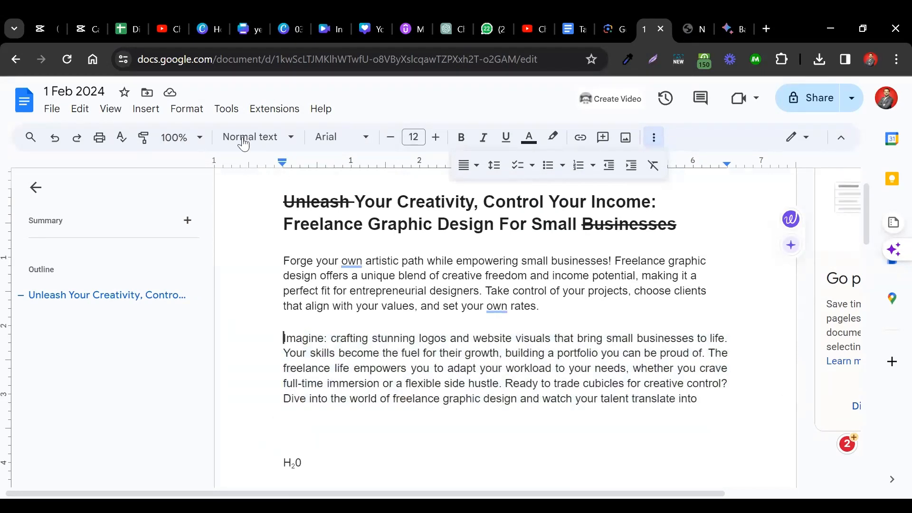
{"action": "left_click", "coordinate": [189, 110]}
{"action": "mouse_move", "coordinate": [340, 189]}
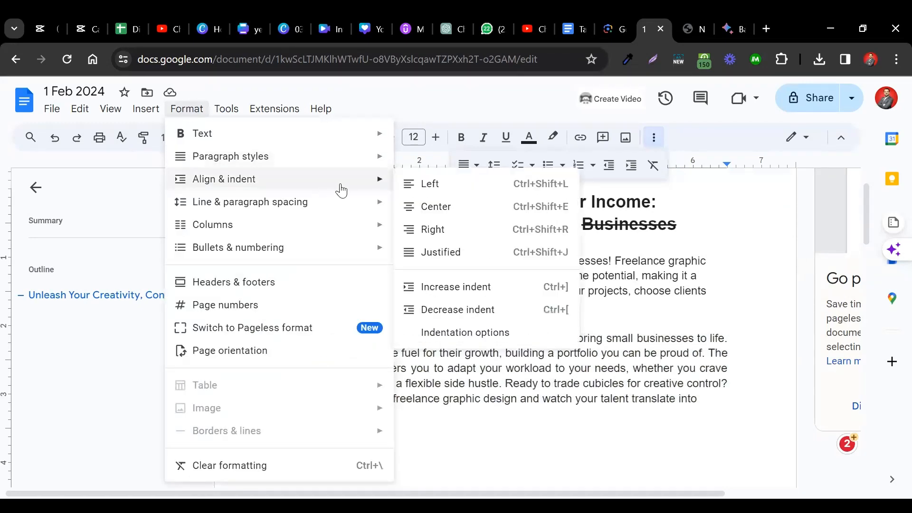
{"action": "left_click", "coordinate": [459, 288]}
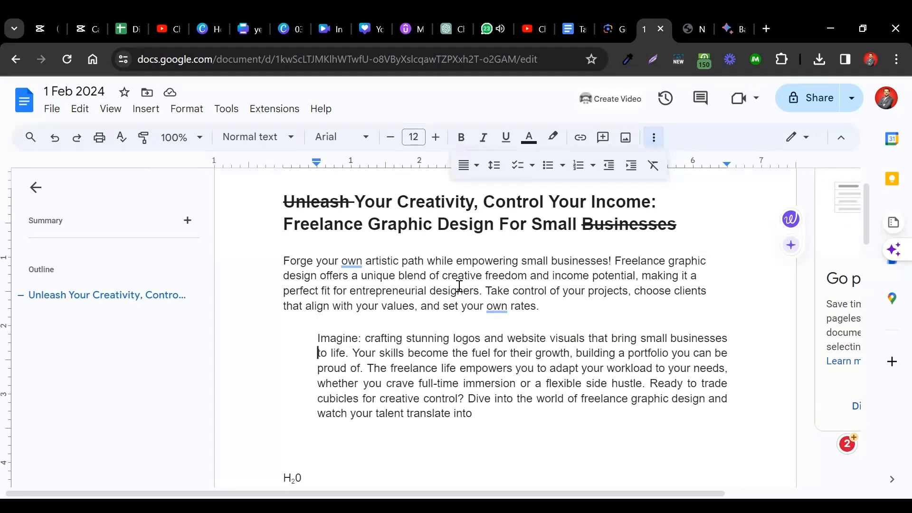
{"action": "key", "text": "ctrl+bracketleft"}
- Delete the H₂0 formula below the second body paragraph
{"action": "left_click", "coordinate": [451, 460]}
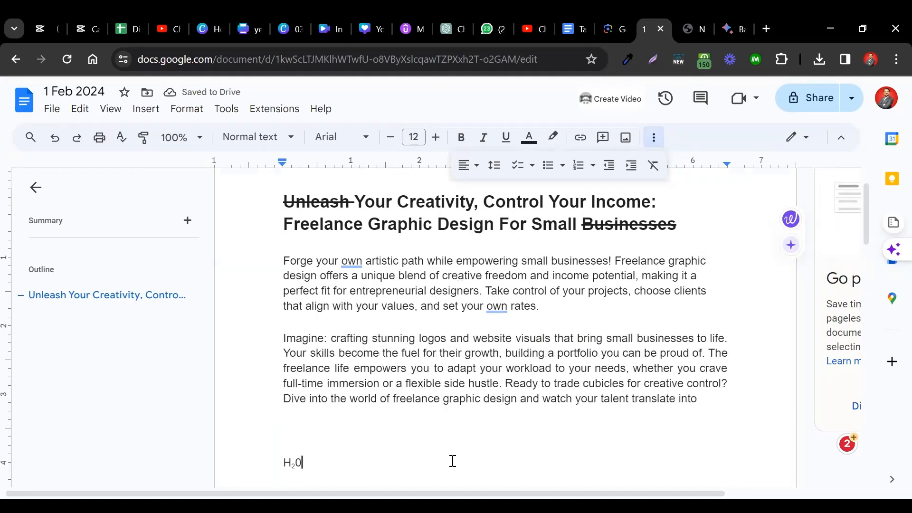
{"action": "key", "text": "Tab"}
{"action": "key", "text": "BackSpace"}
{"action": "scroll", "coordinate": [452, 461], "scroll_direction": "down", "scroll_amount": 4}
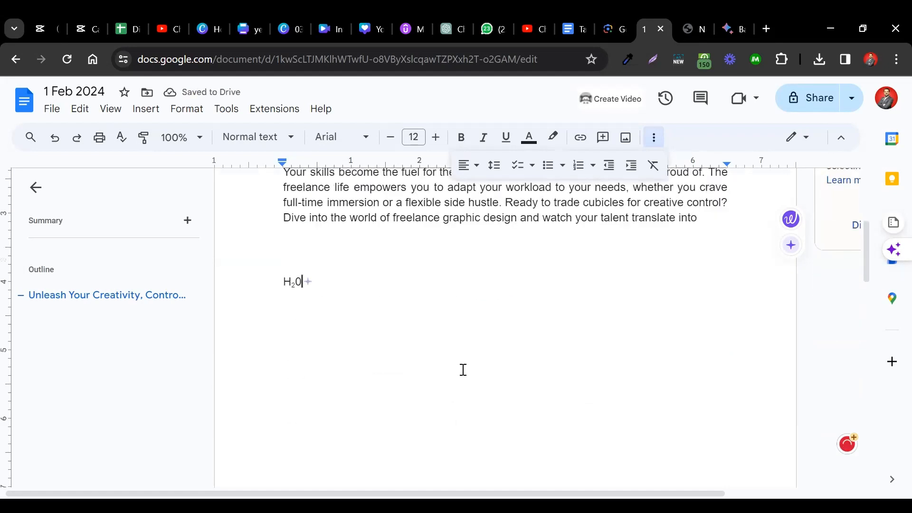
{"action": "key", "text": "BackSpace"}
{"action": "key", "text": "BackSpace"}
{"action": "key", "text": "BackSpace"}
- Start a numbered list with the item "Provinces in Pakistan" and add an unnumbered line beneath it
{"action": "type", "text": "1. W"}
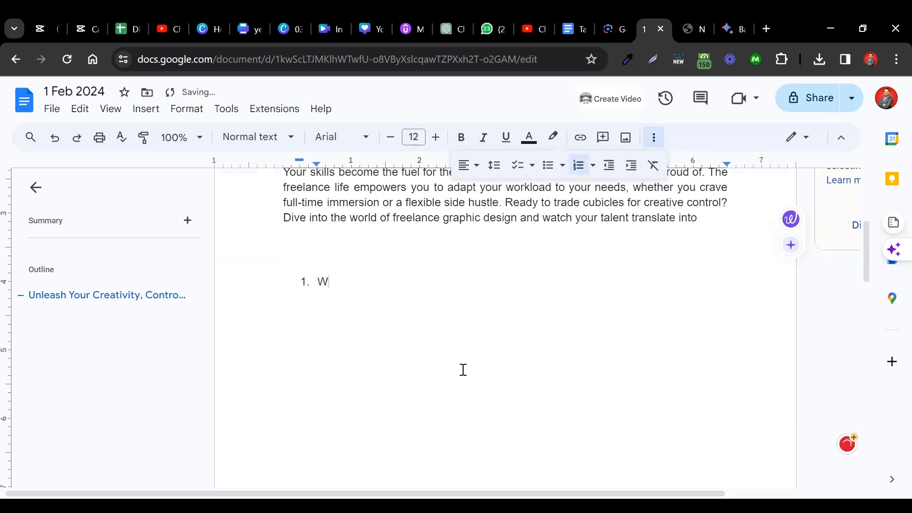
{"action": "type", "text": "h"}
{"action": "key", "text": "BackSpace"}
{"action": "key", "text": "BackSpace"}
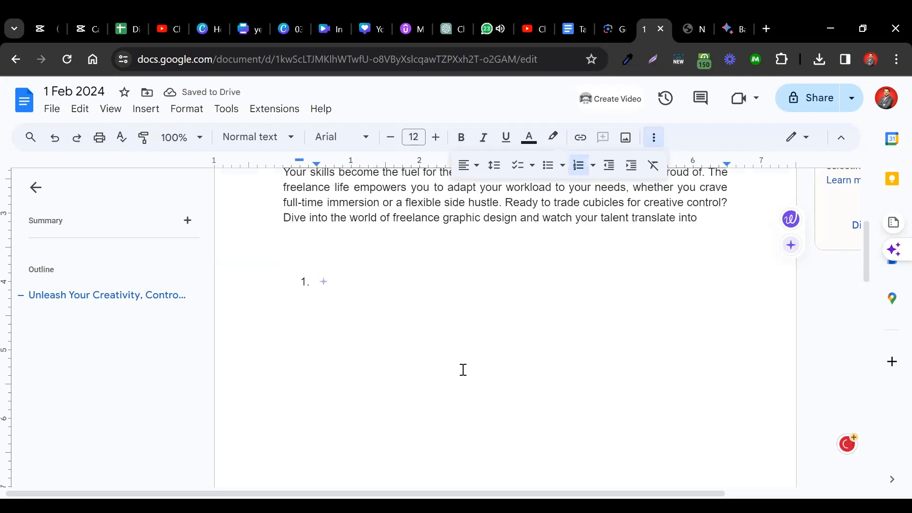
{"action": "type", "text": "P"}
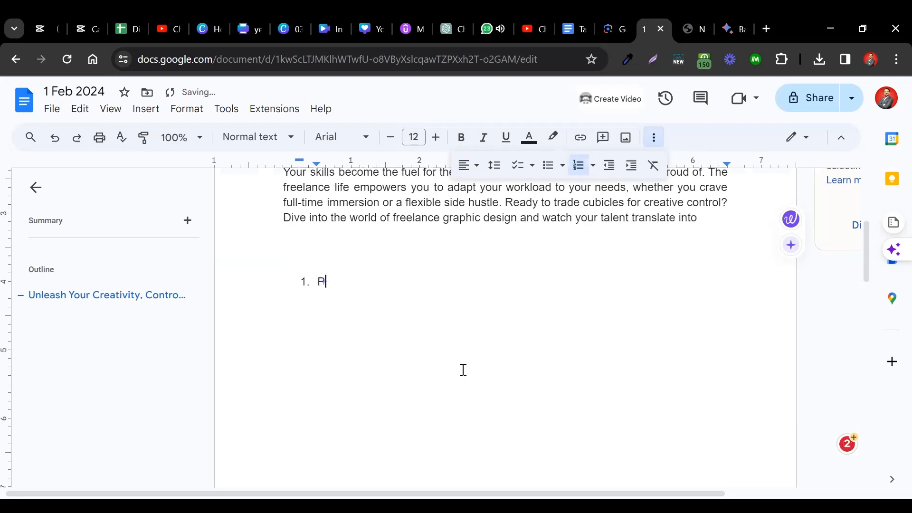
{"action": "type", "text": "rovindes in Pakistan"}
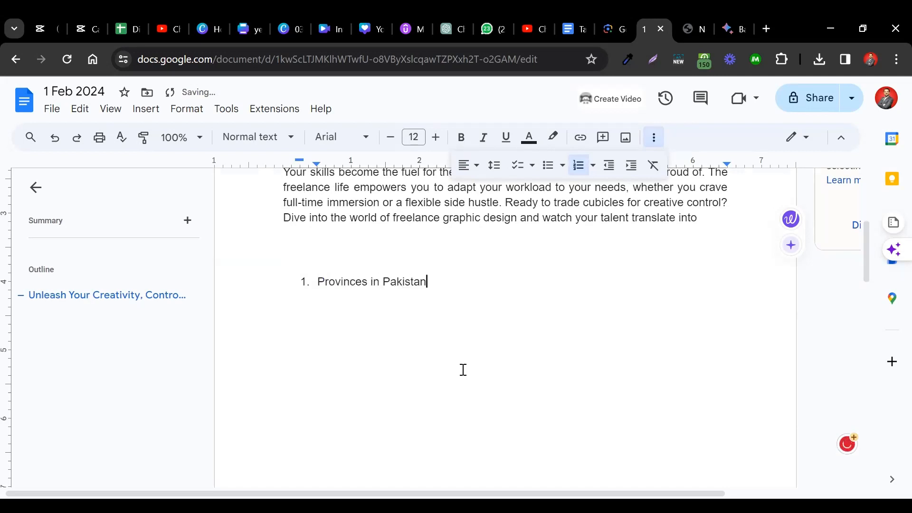
{"action": "key", "text": "Return"}
{"action": "key", "text": "BackSpace"}
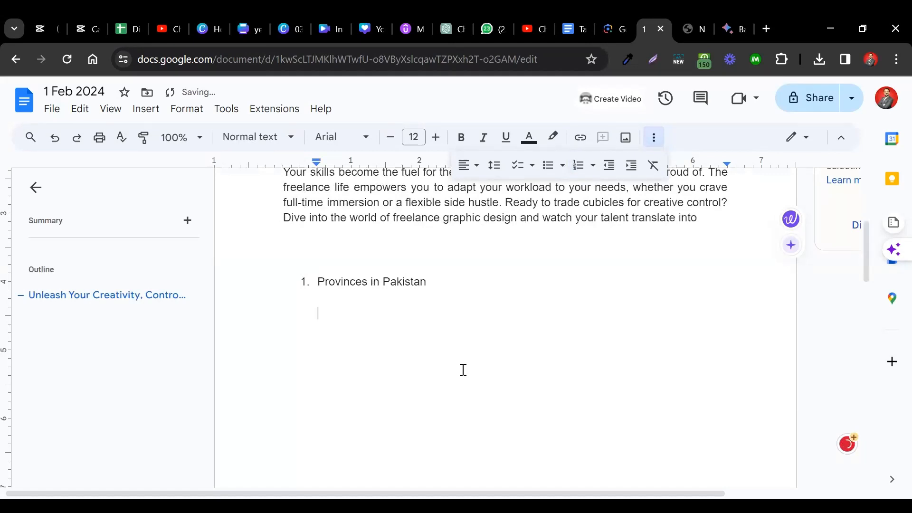
- Try a 2 followed by tab spaces on the line below the list item, and clear that line including its indent
{"action": "type", "text": "2"}
{"action": "key", "text": "BackSpace"}
{"action": "key", "text": "BackSpace"}
{"action": "key", "text": "BackSpace"}
{"action": "key", "text": "BackSpace"}
{"action": "key", "text": "BackSpace"}
{"action": "key", "text": "Tab"}
{"action": "key", "text": "Tab"}
{"action": "key", "text": "Tab"}
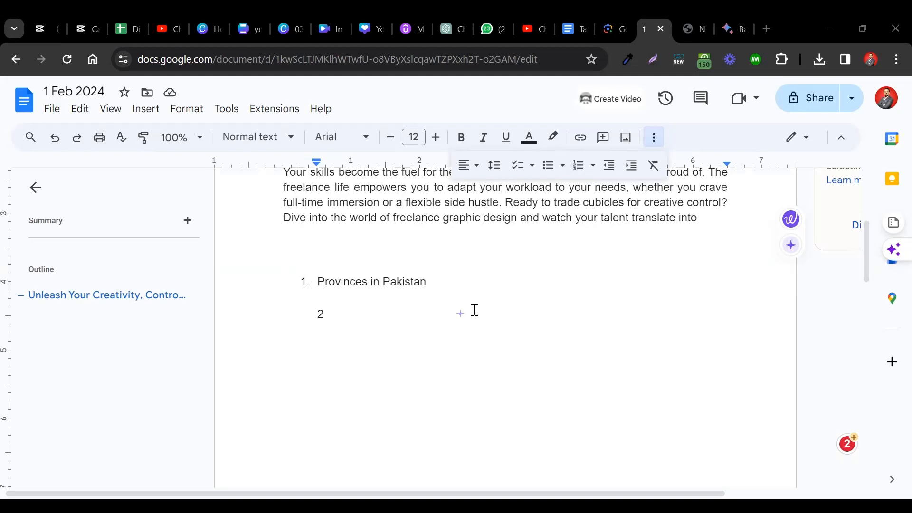
{"action": "key", "text": "BackSpace"}
{"action": "key", "text": "BackSpace"}
{"action": "key", "text": "BackSpace"}
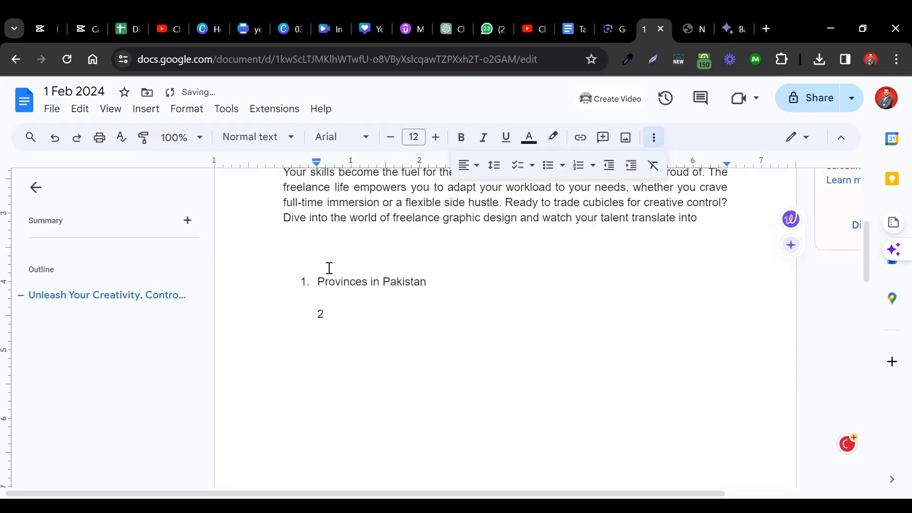
{"action": "key", "text": "BackSpace"}
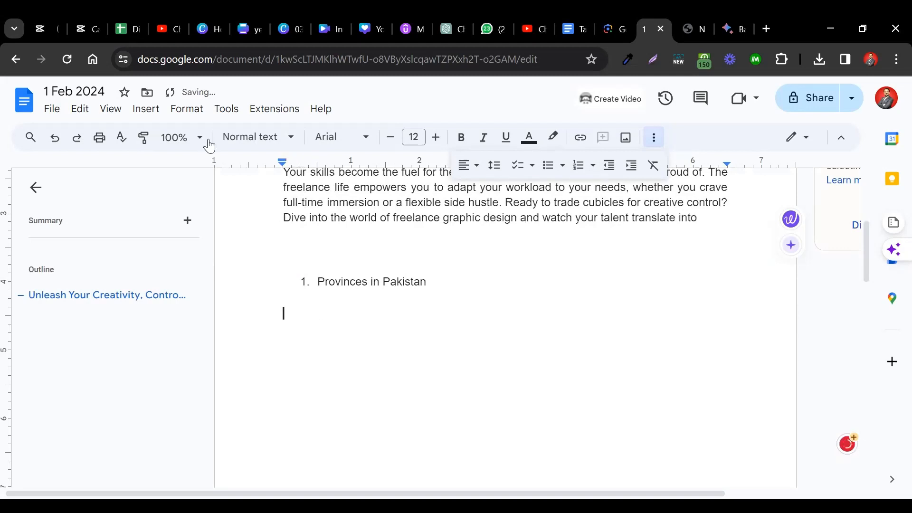
- Enter 1 on the line below "Provinces in Pakistan" and increase that line's indent by two levels
{"action": "left_click", "coordinate": [182, 114]}
{"action": "mouse_move", "coordinate": [302, 185]}
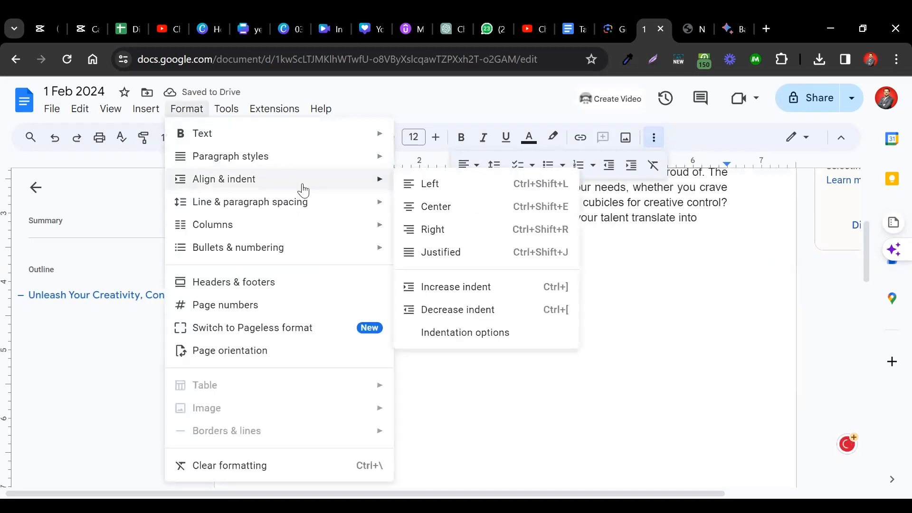
{"action": "left_click", "coordinate": [448, 290]}
{"action": "type", "text": "1"}
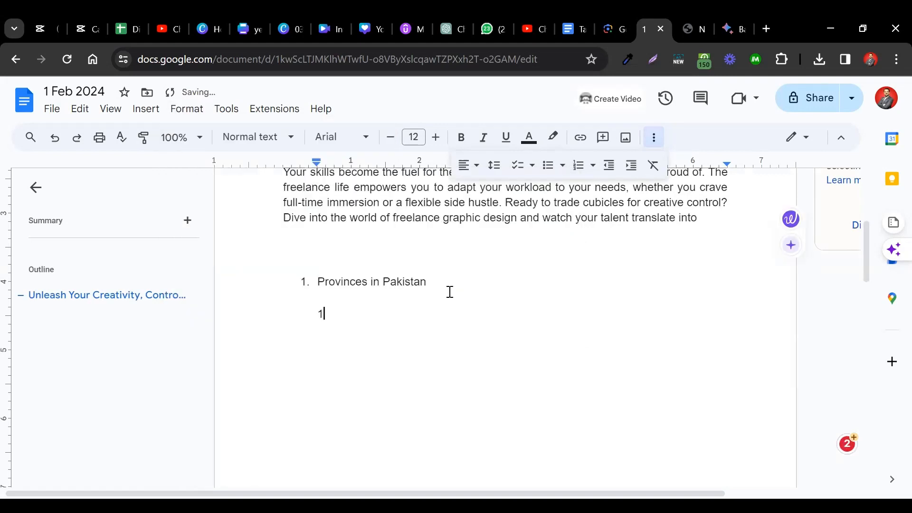
{"action": "left_click", "coordinate": [184, 113]}
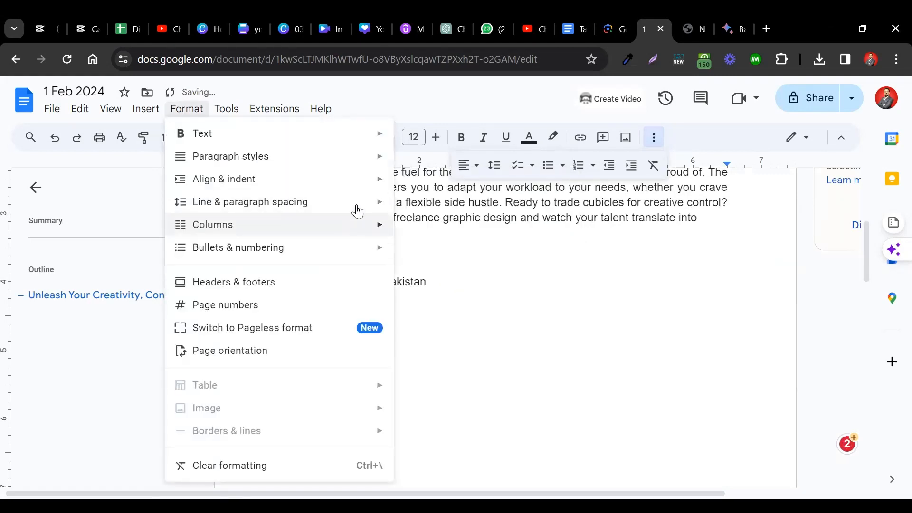
{"action": "mouse_move", "coordinate": [352, 183]}
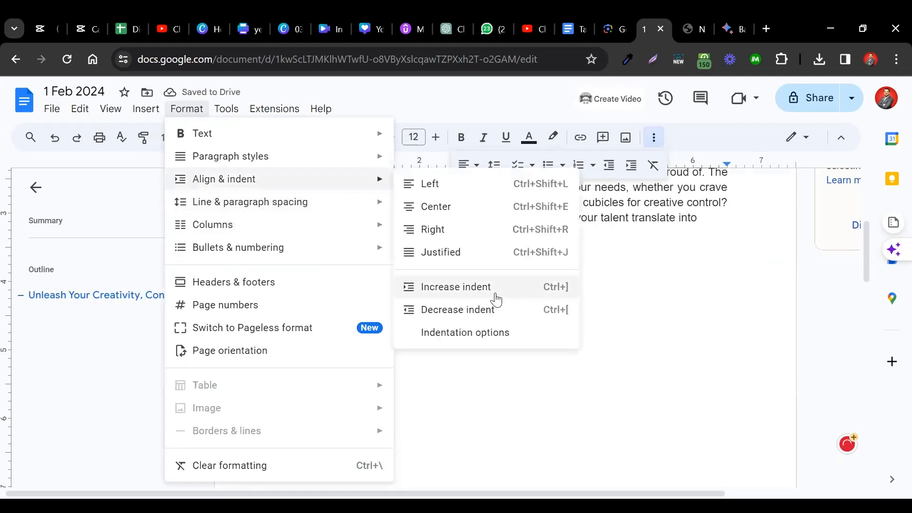
{"action": "left_click", "coordinate": [513, 292]}
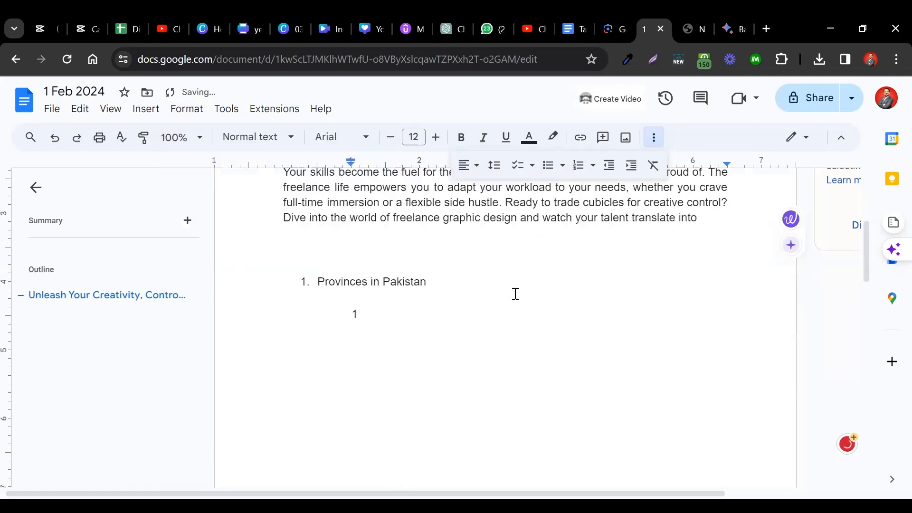
- Clear the indented 1 below "Provinces in Pakistan" and enter tab-separated numbers 1. to 7. at the left margin, ending with a new line
{"action": "key", "text": "BackSpace"}
{"action": "key", "text": "BackSpace"}
{"action": "type", "text": "1"}
{"action": "type", "text": "2."}
{"action": "key", "text": "Tab"}
{"action": "type", "text": "3.\t4.\t"}
{"action": "type", "text": "5.\t"}
{"action": "type", "text": "6.\t"}
{"action": "type", "text": "7."}
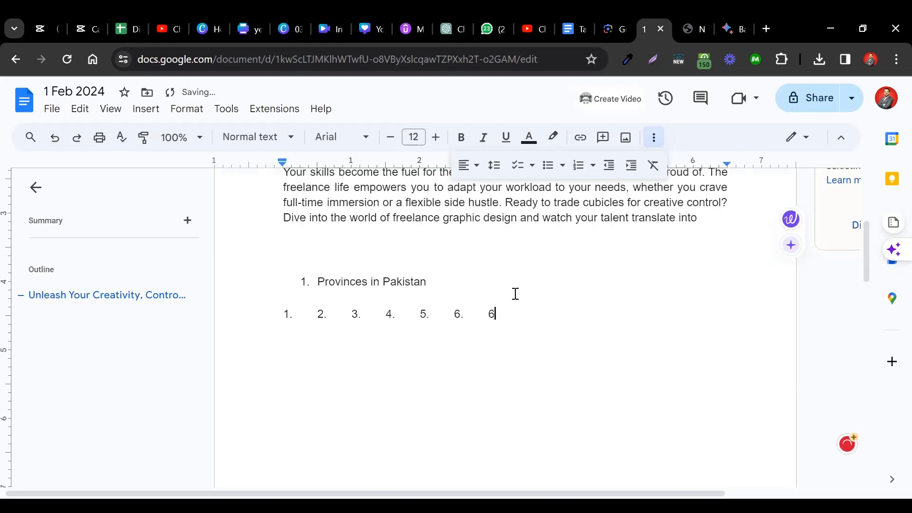
{"action": "key", "text": "Return"}
- Practise repeatedly increasing and decreasing the indent of the line of numbers, finishing with it back at the left margin
{"action": "left_click", "coordinate": [178, 108]}
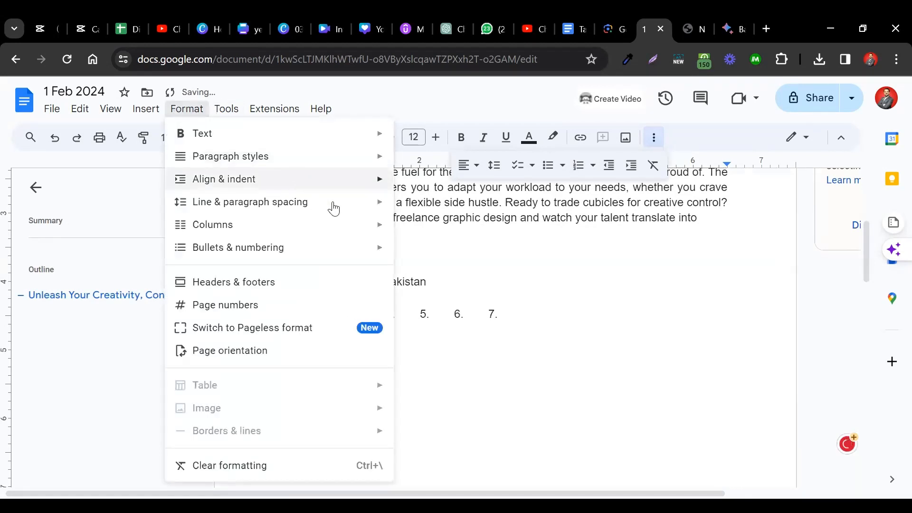
{"action": "mouse_move", "coordinate": [371, 185]}
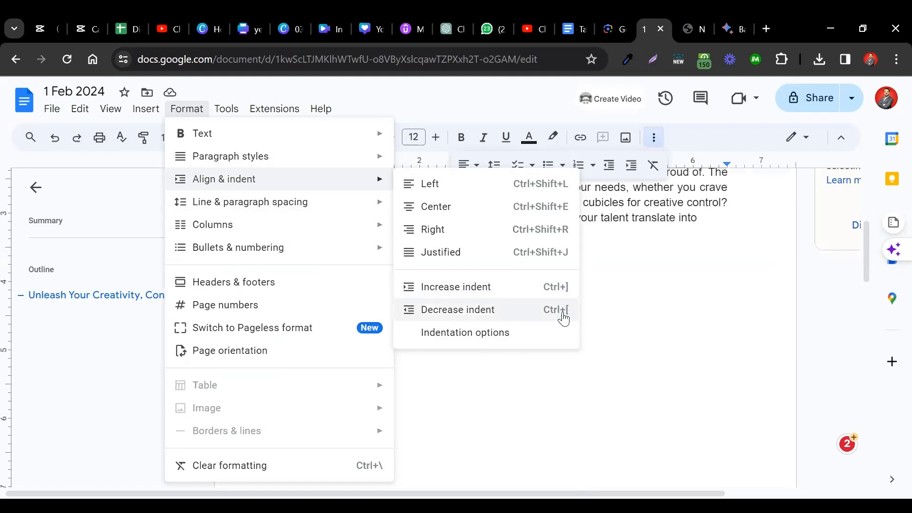
{"action": "left_click", "coordinate": [419, 319]}
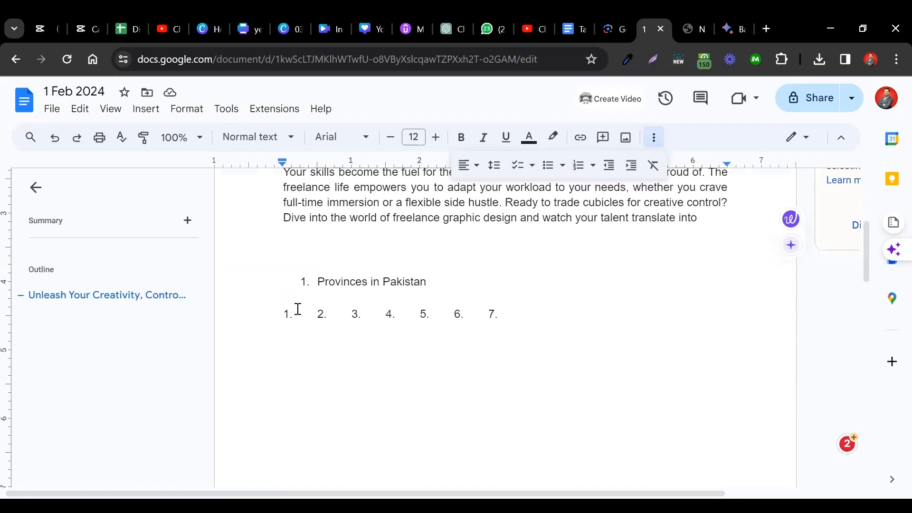
{"action": "key", "text": "Tab"}
{"action": "key", "text": "Tab"}
{"action": "key", "text": "Tab"}
{"action": "key", "text": "Tab"}
{"action": "key", "text": "Tab"}
{"action": "key", "text": "Tab"}
{"action": "key", "text": "Tab"}
{"action": "key", "text": "Tab"}
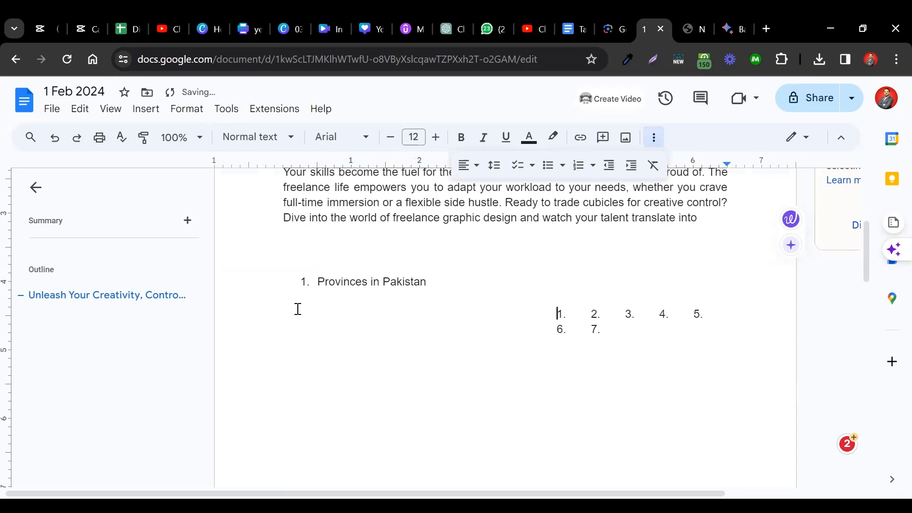
{"action": "key", "text": "Tab"}
{"action": "key", "text": "Tab"}
{"action": "key", "text": "Tab"}
{"action": "key", "text": "Tab"}
{"action": "key", "text": "Tab"}
{"action": "key", "text": "shift+Tab"}
{"action": "key", "text": "shift+Tab"}
{"action": "key", "text": "shift+Tab"}
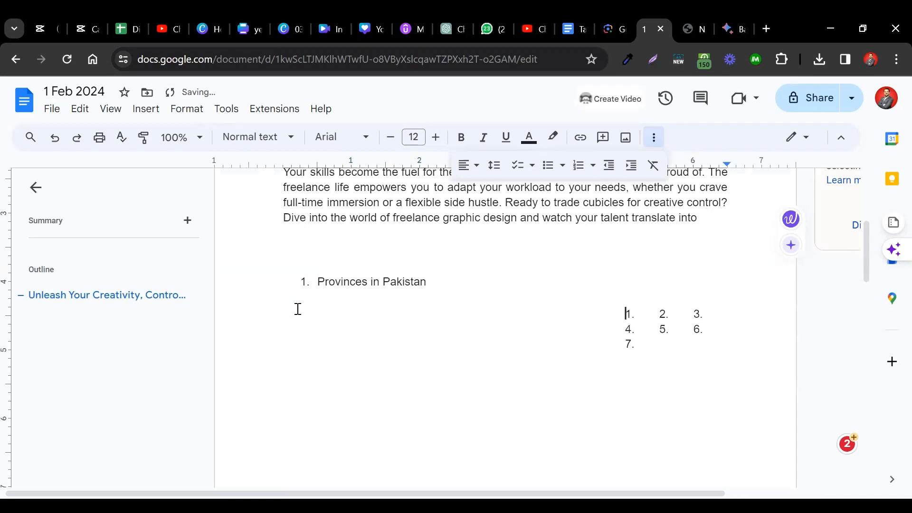
{"action": "key", "text": "shift+Tab"}
{"action": "key", "text": "shift+Tab"}
{"action": "key", "text": "shift+Tab"}
{"action": "key", "text": "shift+Tab"}
{"action": "key", "text": "shift+Tab"}
{"action": "key", "text": "shift+Tab"}
{"action": "key", "text": "shift+Tab"}
{"action": "key", "text": "shift+Tab"}
{"action": "key", "text": "shift+Tab"}
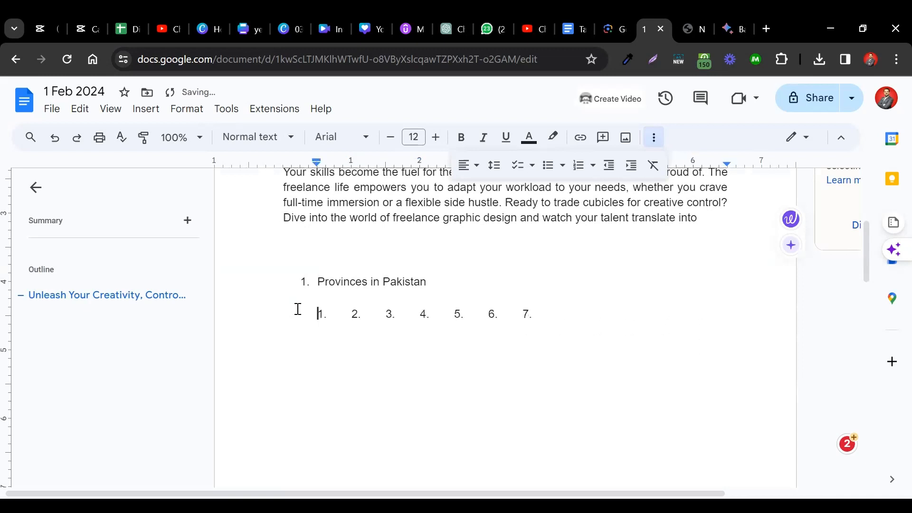
{"action": "key", "text": "shift+Tab"}
{"action": "key", "text": "Tab"}
{"action": "key", "text": "Tab"}
{"action": "key", "text": "Tab"}
{"action": "key", "text": "Tab"}
{"action": "key", "text": "shift+Tab"}
{"action": "key", "text": "shift+Tab"}
{"action": "key", "text": "shift+Tab"}
{"action": "key", "text": "shift+Tab"}
{"action": "key", "text": "Tab"}
{"action": "key", "text": "Tab"}
{"action": "key", "text": "Tab"}
{"action": "key", "text": "Tab"}
{"action": "key", "text": "shift+Tab"}
{"action": "key", "text": "shift+Tab"}
{"action": "key", "text": "shift+Tab"}
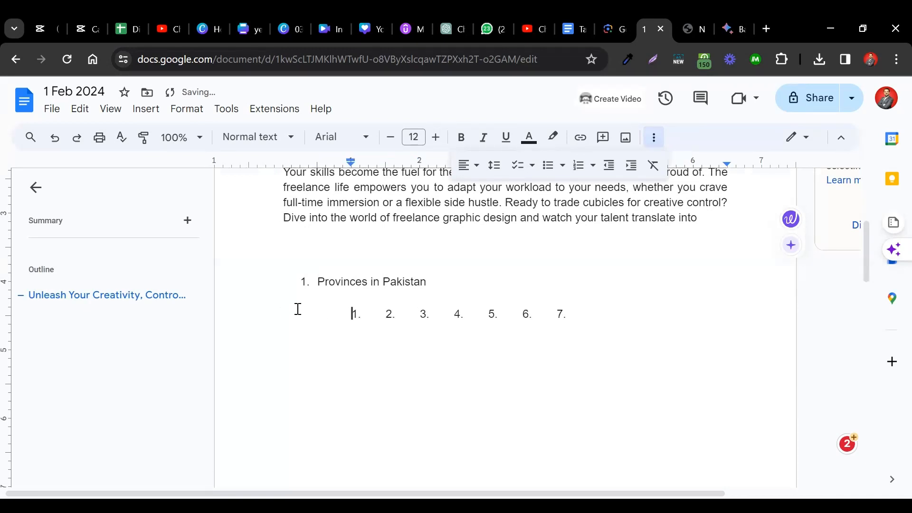
{"action": "key", "text": "Tab"}
{"action": "key", "text": "Tab"}
{"action": "key", "text": "Tab"}
{"action": "key", "text": "shift+Tab"}
{"action": "key", "text": "shift+Tab"}
{"action": "key", "text": "shift+Tab"}
{"action": "key", "text": "shift+Tab"}
{"action": "key", "text": "shift+Tab"}
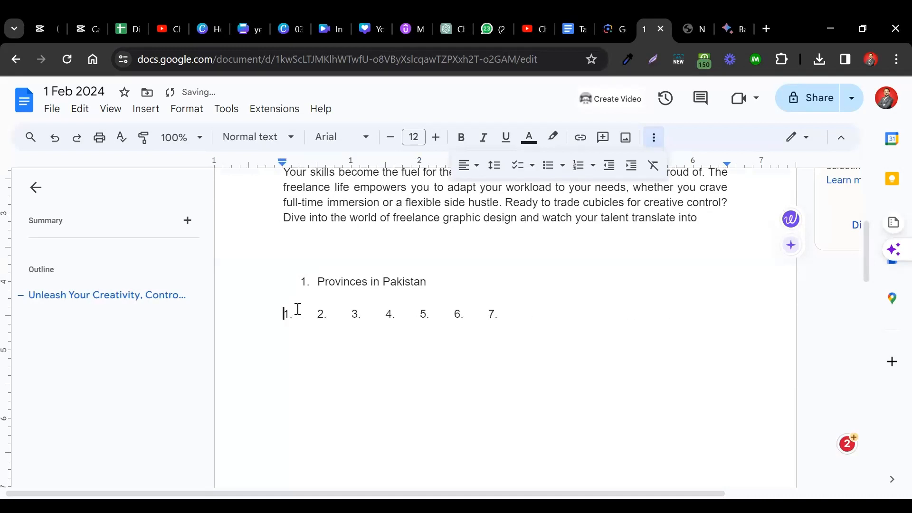
{"action": "key", "text": "Tab"}
{"action": "key", "text": "Tab"}
{"action": "key", "text": "Tab"}
{"action": "key", "text": "shift+Tab"}
{"action": "key", "text": "shift+Tab"}
{"action": "key", "text": "shift+Tab"}
- Move the left indent of the "Provinces in Pakistan" list item to about 2.3 inches on the ruler
{"action": "left_click", "coordinate": [579, 303]}
{"action": "triple_click", "coordinate": [326, 315]}
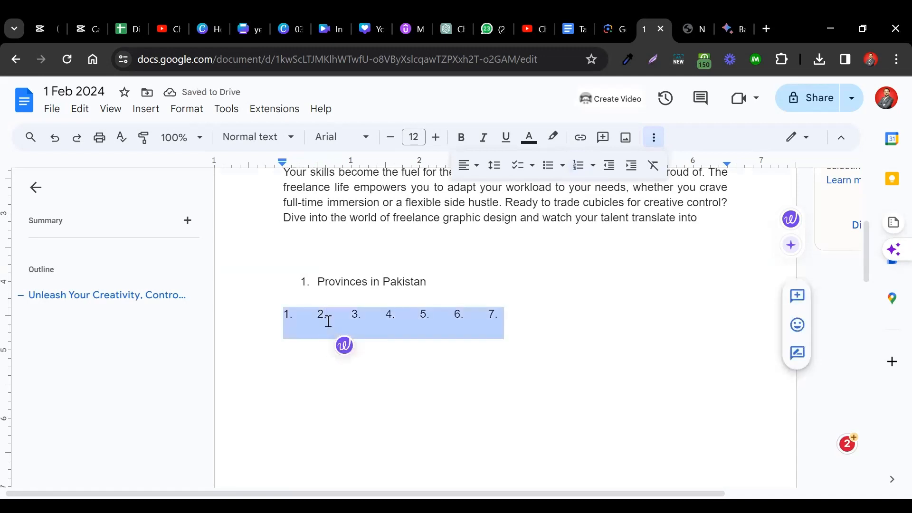
{"action": "triple_click", "coordinate": [318, 281]}
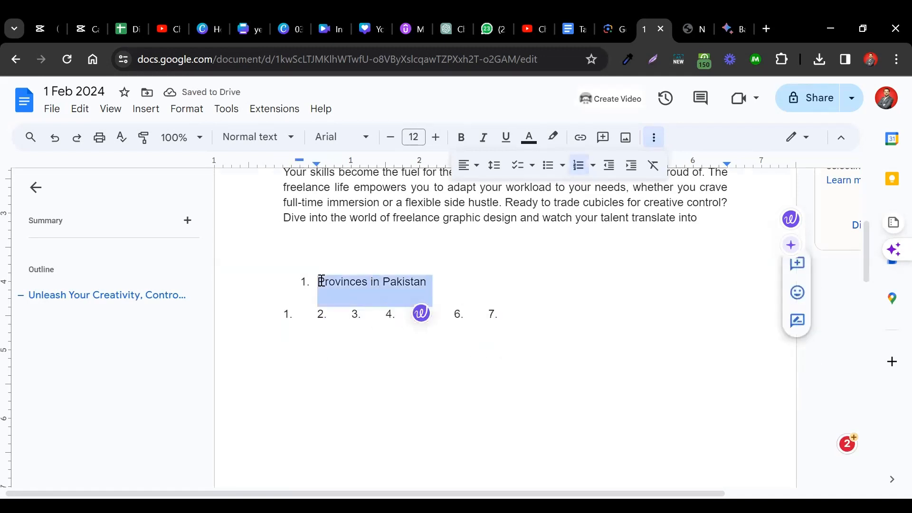
{"action": "right_click", "coordinate": [323, 167]}
{"action": "left_click_drag", "start_coordinate": [317, 164], "coordinate": [440, 164]}
- Try a left indent of about 1.25 inches on the paragraph beginning "Imagine", and undo it
{"action": "left_click", "coordinate": [435, 172]}
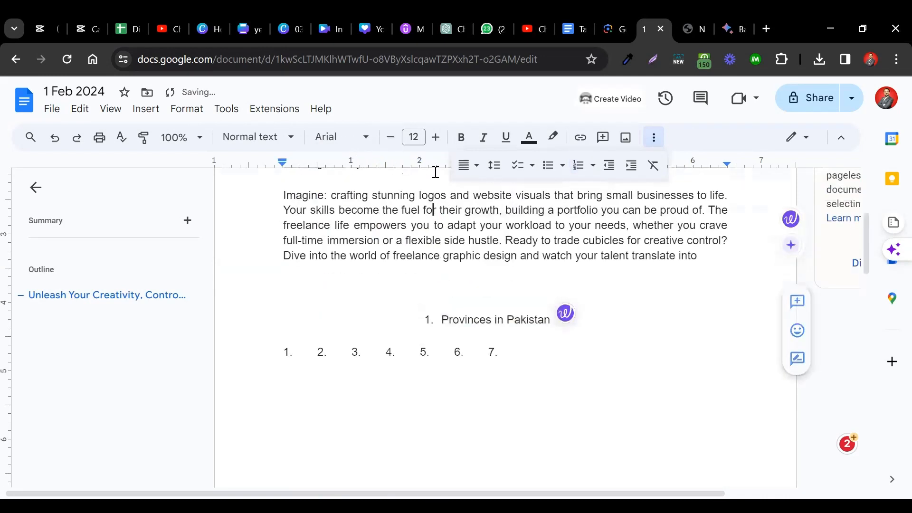
{"action": "left_click", "coordinate": [269, 262]}
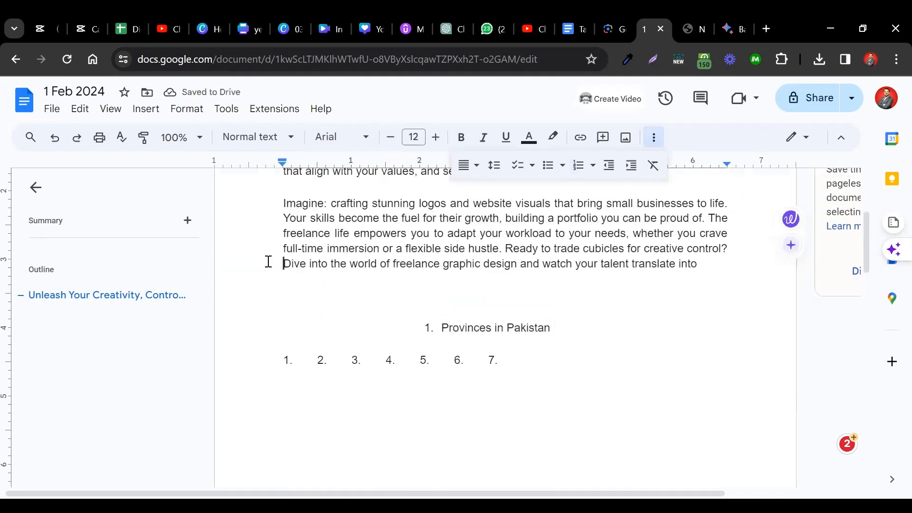
{"action": "left_click_drag", "start_coordinate": [278, 165], "coordinate": [368, 166]}
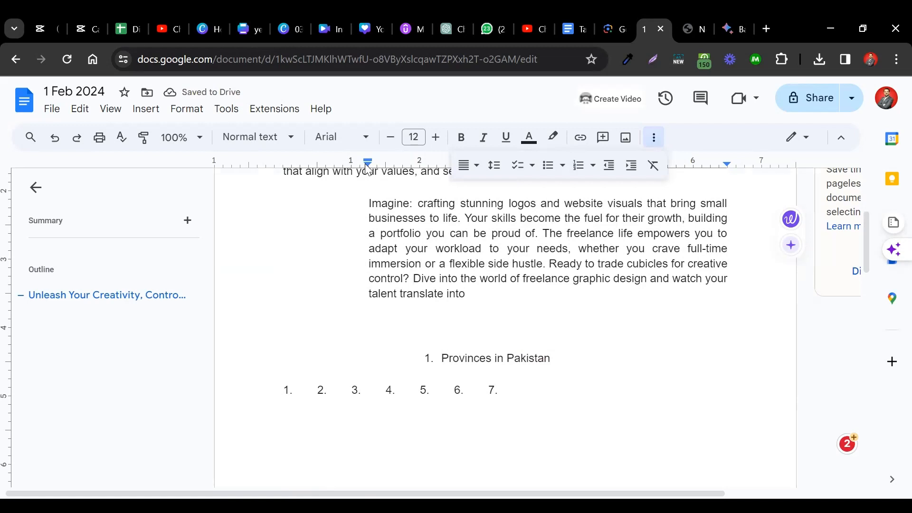
{"action": "key", "text": "ctrl+z"}
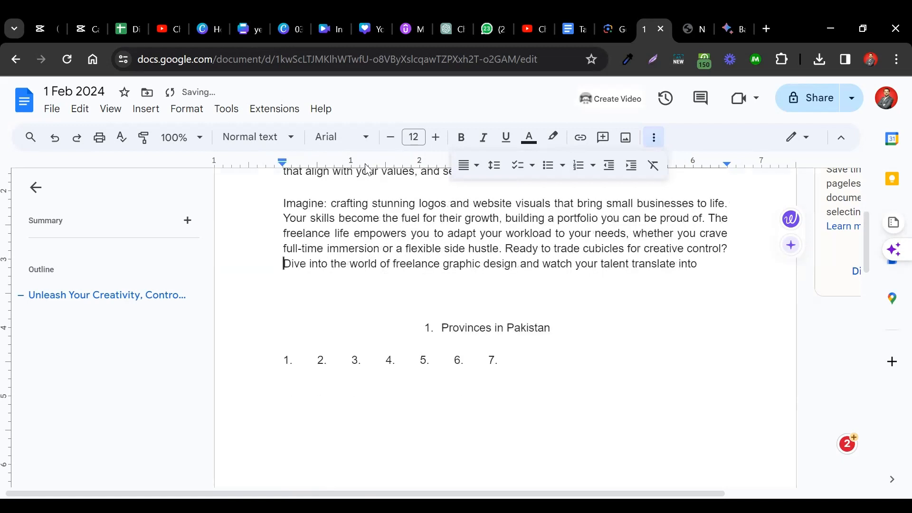
- Delete the line of numbers 1. to 7. and remove the left indent of the "Provinces in Pakistan" list item
{"action": "left_click_drag", "start_coordinate": [283, 359], "coordinate": [504, 359]}
{"action": "key", "text": "BackSpace"}
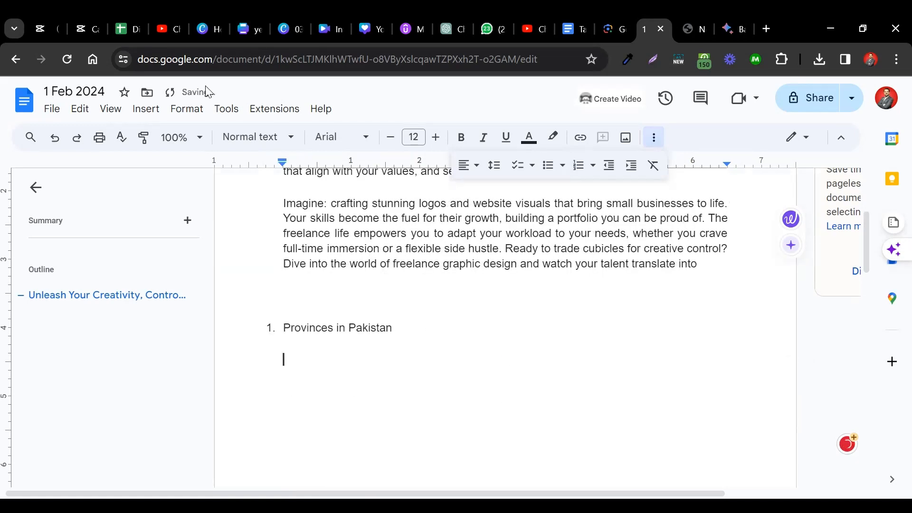
- Enlarge the browser page by two zoom levels and close the document outline
{"action": "left_click", "coordinate": [186, 108]}
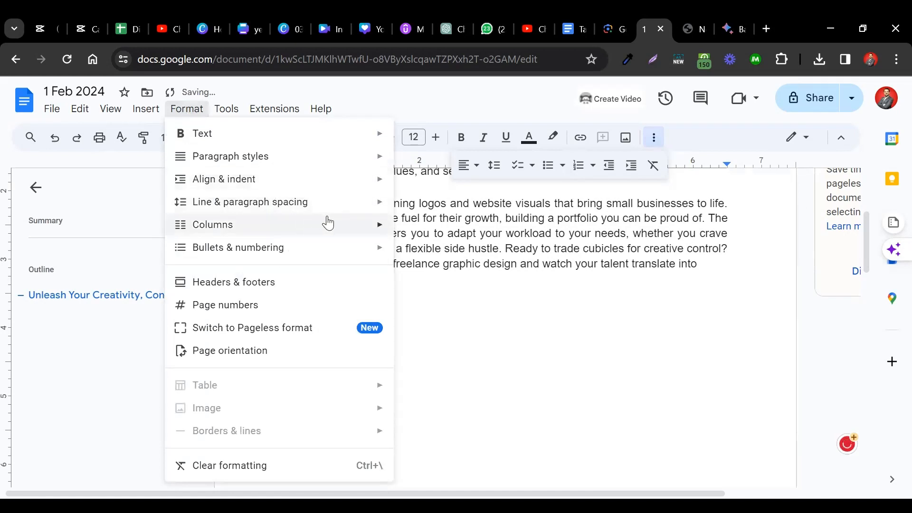
{"action": "mouse_move", "coordinate": [352, 210]}
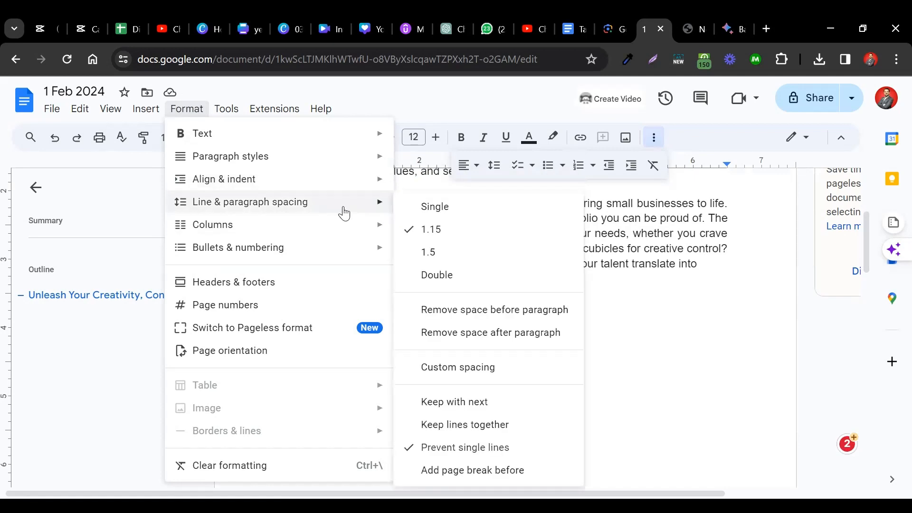
{"action": "left_click", "coordinate": [620, 201]}
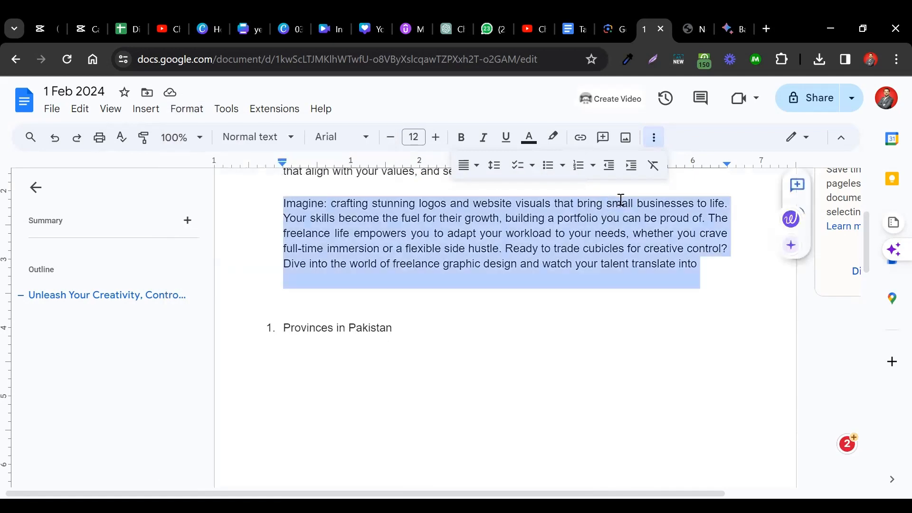
{"action": "scroll", "coordinate": [617, 200], "scroll_direction": "up", "scroll_amount": 1}
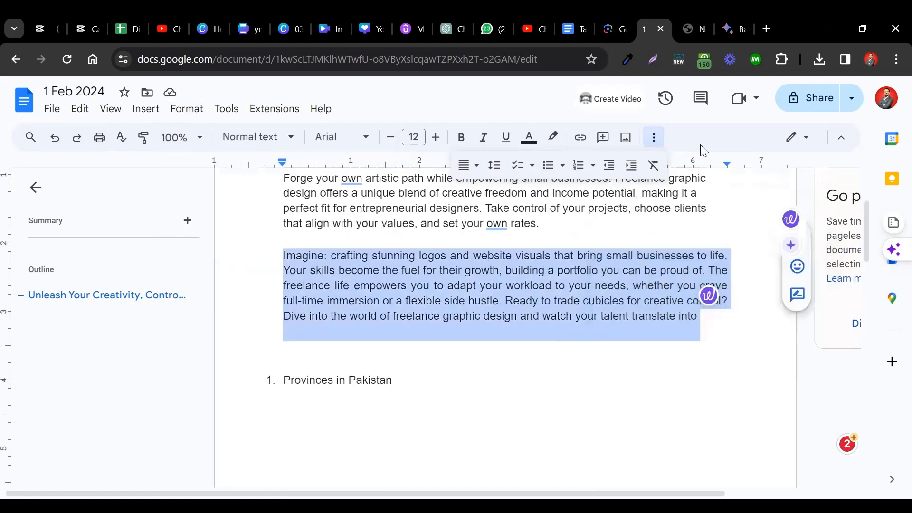
{"action": "left_click", "coordinate": [894, 59]}
{"action": "left_click", "coordinate": [856, 336]}
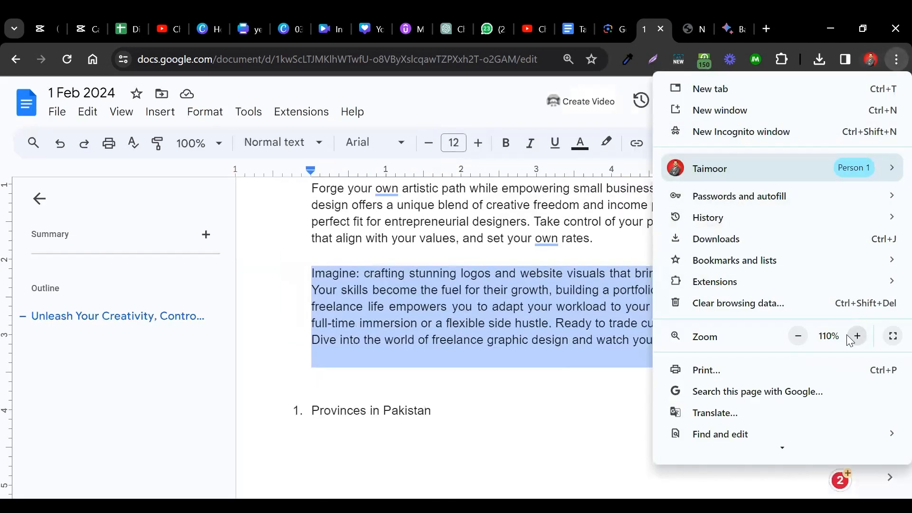
{"action": "left_click", "coordinate": [856, 336]}
{"action": "left_click", "coordinate": [554, 325]}
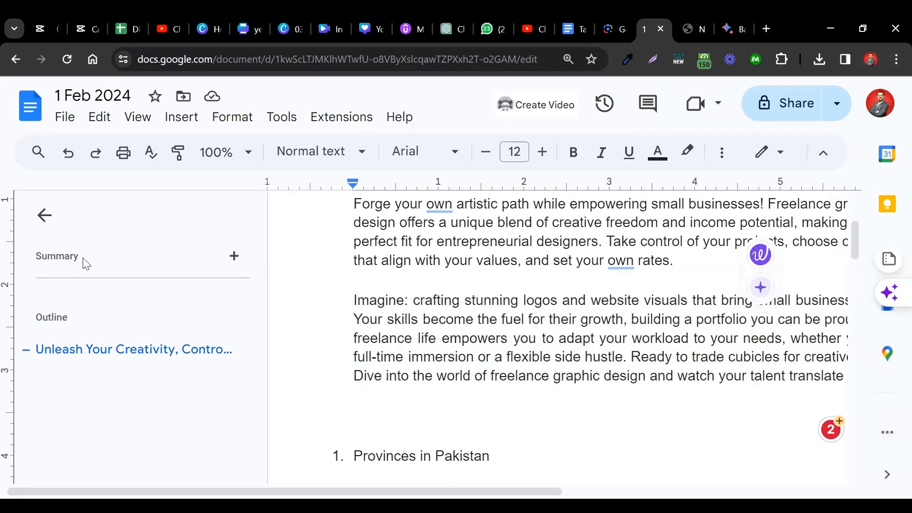
{"action": "left_click", "coordinate": [45, 215]}
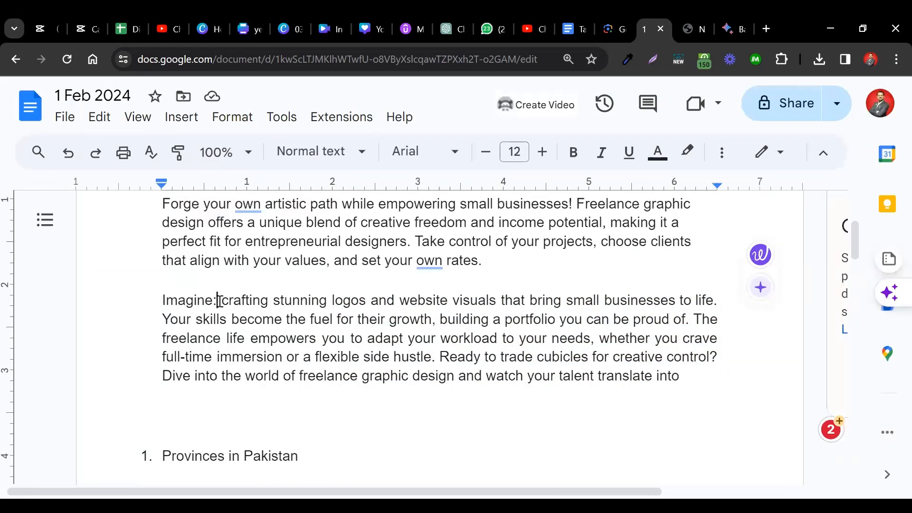
- Set the line spacing of the whole paragraph beginning "Imagine" to Single
{"action": "triple_click", "coordinate": [219, 300]}
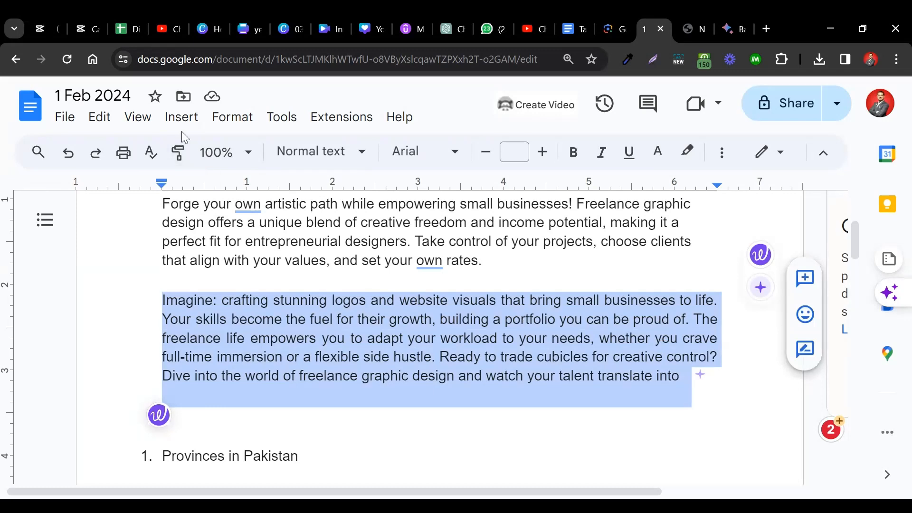
{"action": "left_click", "coordinate": [231, 119]}
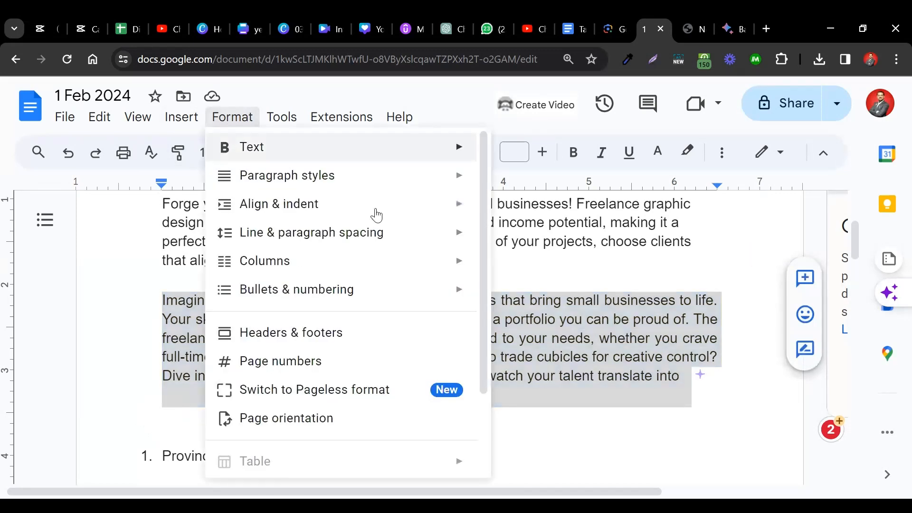
{"action": "mouse_move", "coordinate": [430, 239]}
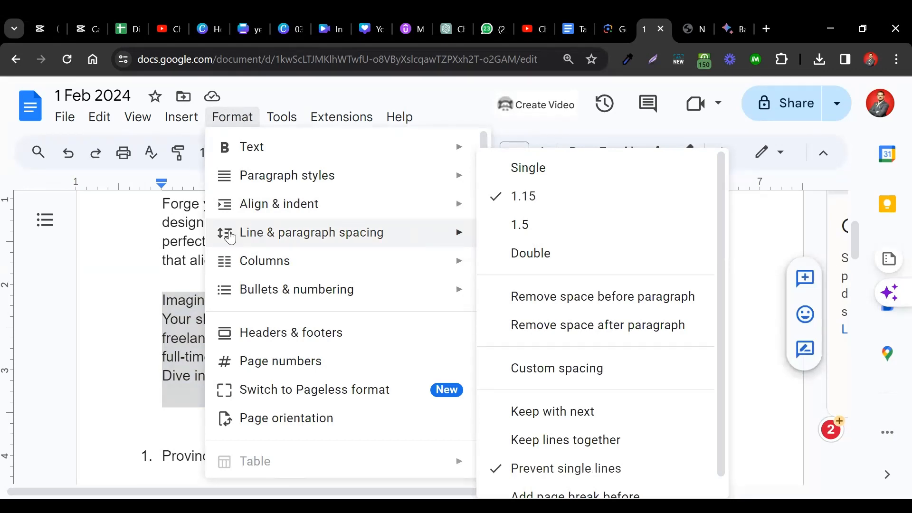
{"action": "triple_click", "coordinate": [189, 313]}
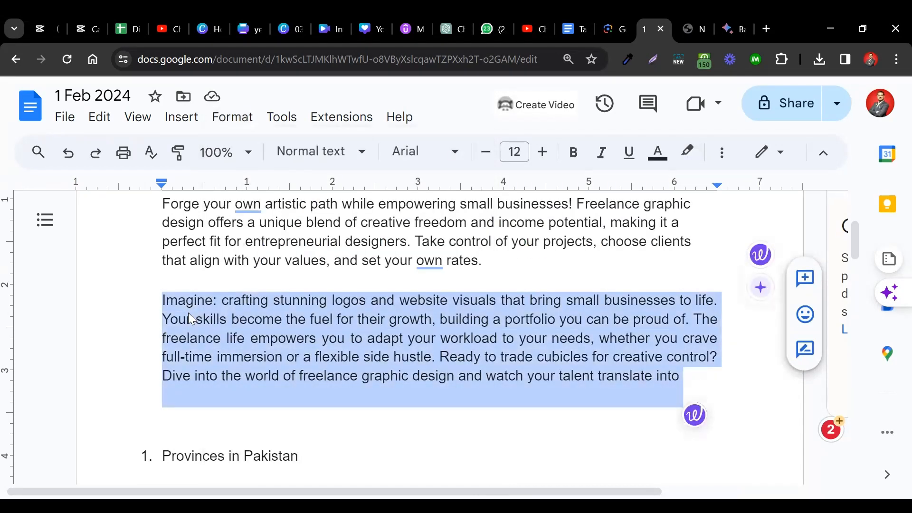
{"action": "left_click", "coordinate": [208, 300]}
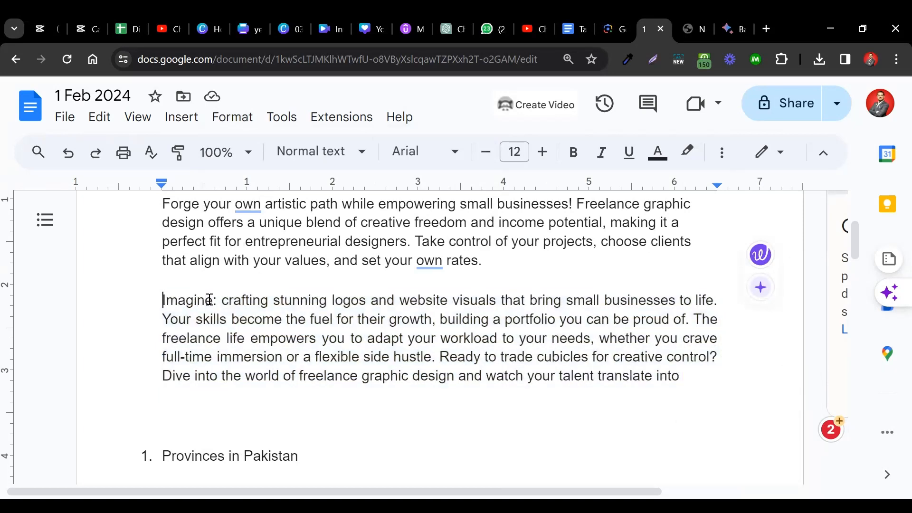
{"action": "key", "text": "shift+End"}
{"action": "key", "text": "shift+Down"}
{"action": "key", "text": "shift+Down"}
{"action": "key", "text": "shift+Down"}
{"action": "key", "text": "shift+Down"}
{"action": "key", "text": "shift+Down"}
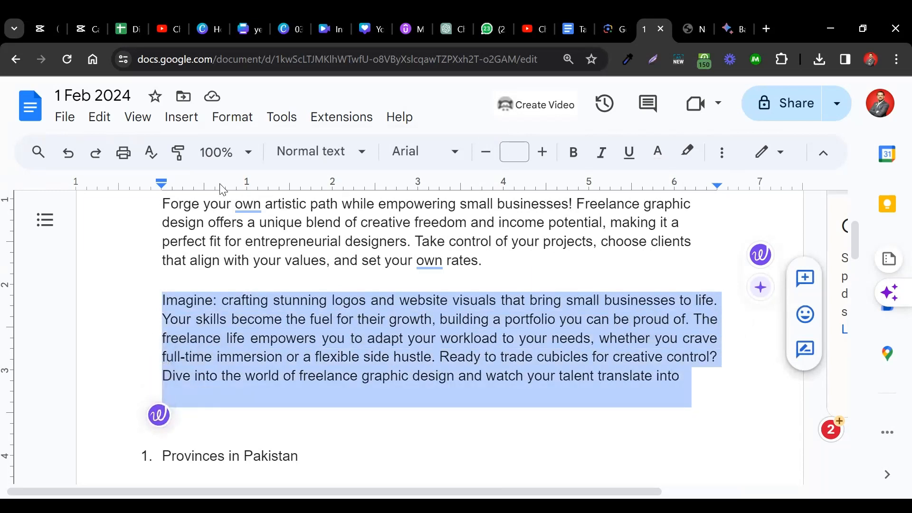
{"action": "left_click", "coordinate": [231, 119]}
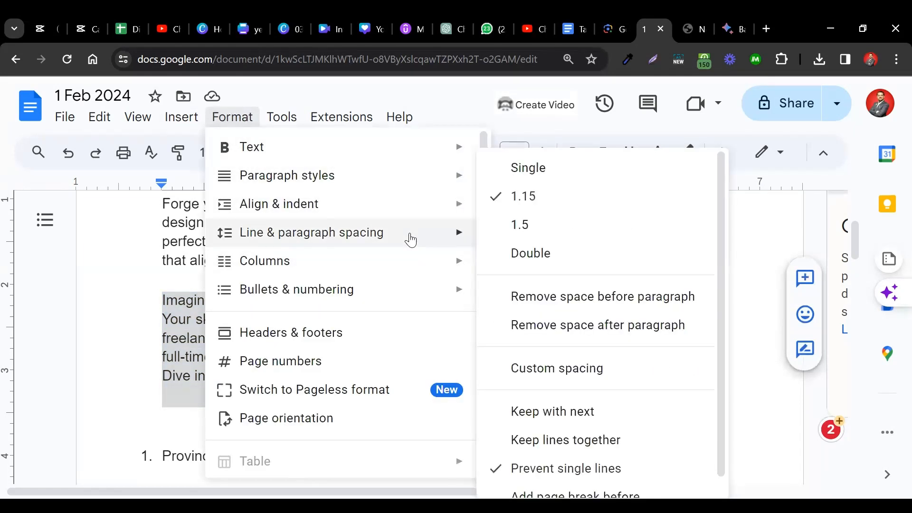
{"action": "left_click", "coordinate": [537, 170]}
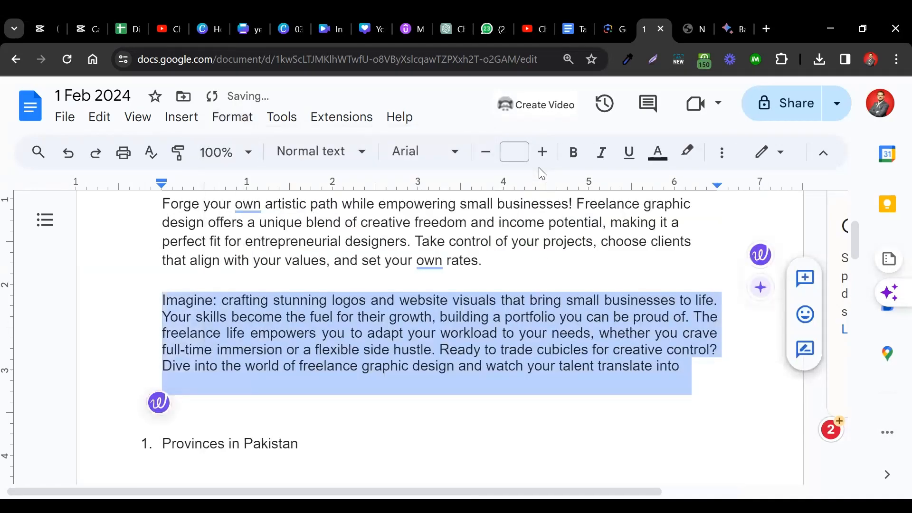
- Change the line spacing of the selected "Imagine" paragraph to Double
{"action": "left_click", "coordinate": [231, 119]}
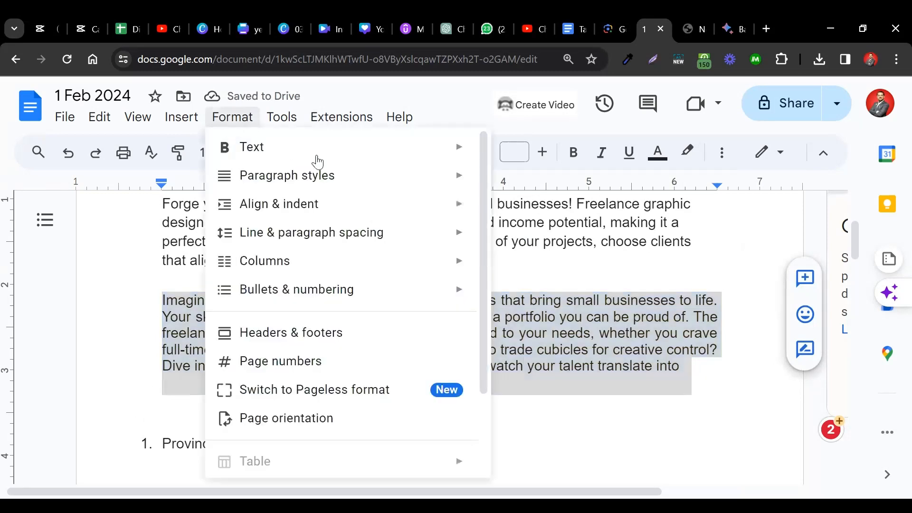
{"action": "mouse_move", "coordinate": [462, 234]}
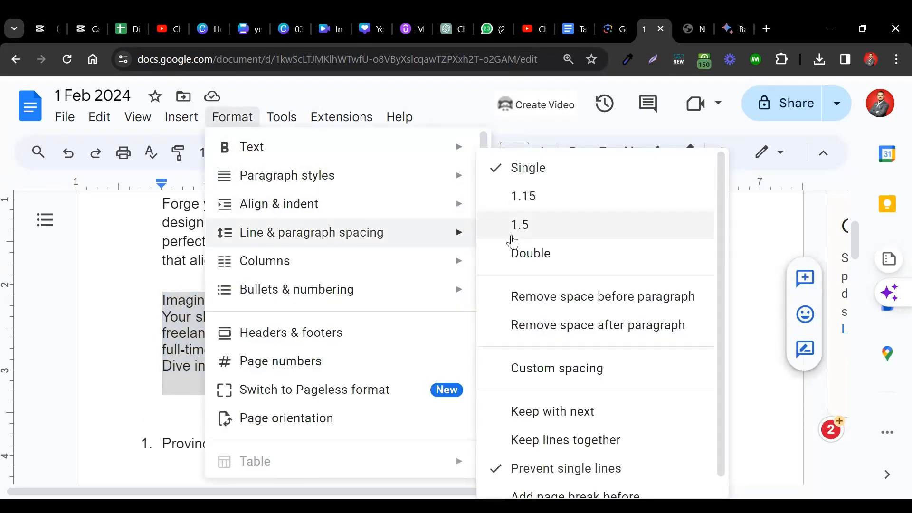
{"action": "left_click", "coordinate": [593, 267]}
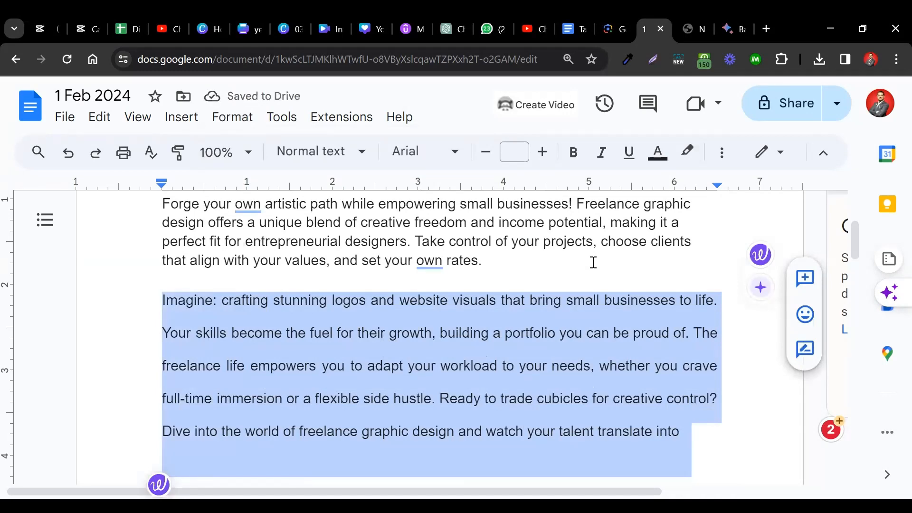
{"action": "scroll", "coordinate": [470, 325], "scroll_direction": "down", "scroll_amount": 2}
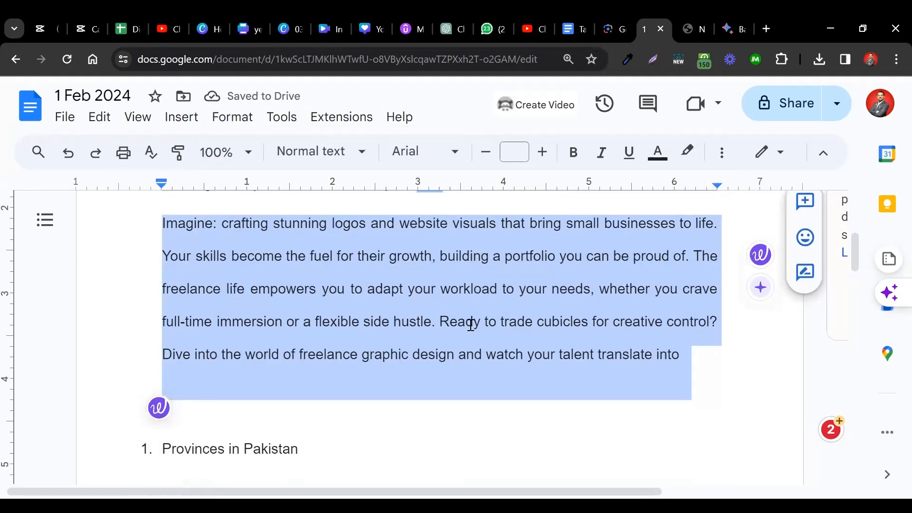
- Set the line spacing of the selected "Imagine" paragraph to 1.5
{"action": "left_click", "coordinate": [232, 117]}
{"action": "mouse_move", "coordinate": [372, 232]}
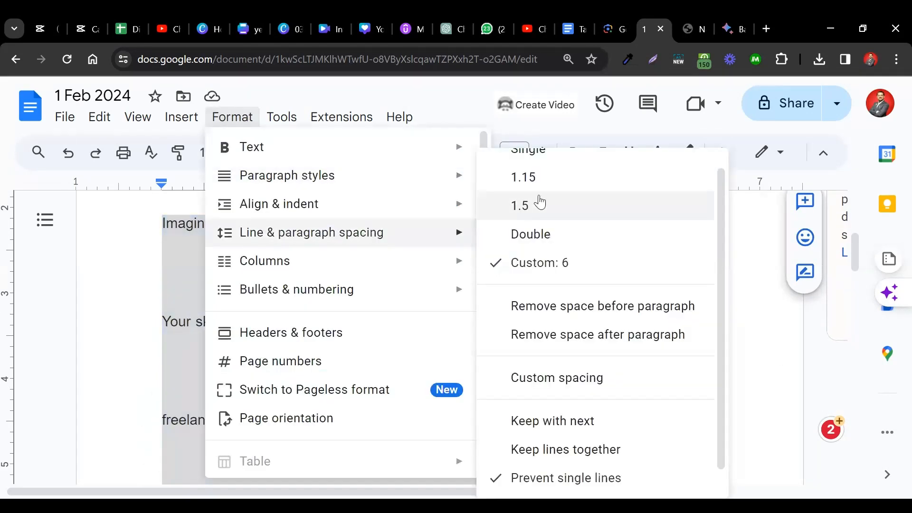
{"action": "scroll", "coordinate": [540, 202], "scroll_direction": "up", "scroll_amount": 1}
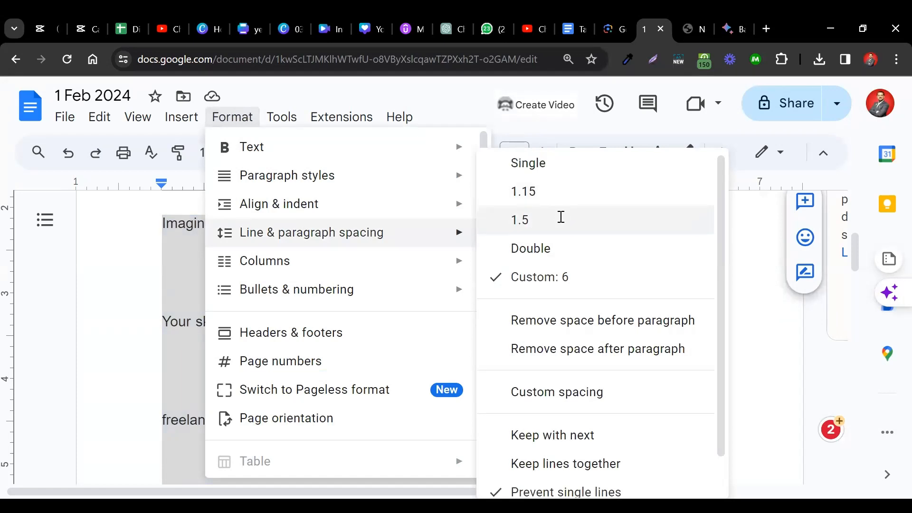
{"action": "left_click", "coordinate": [561, 217]}
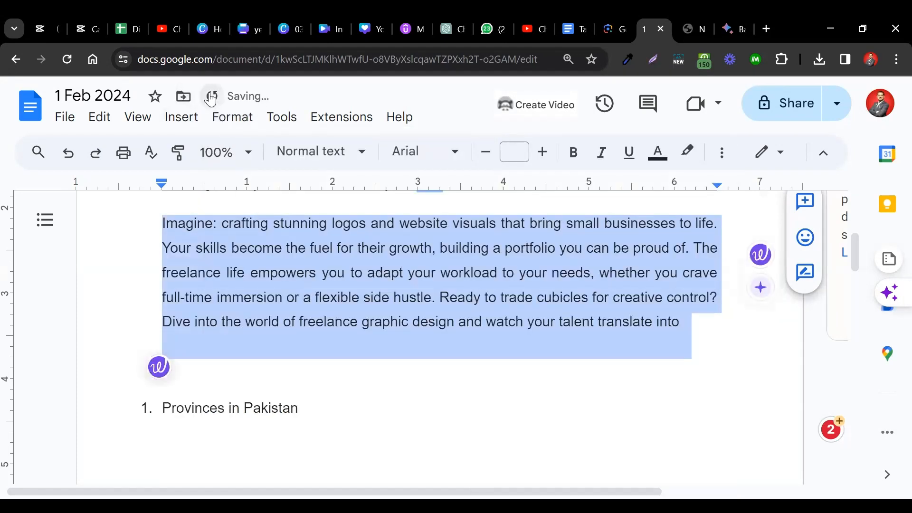
- Reduce the line spacing of the selected "Imagine" paragraph to 1.15
{"action": "left_click", "coordinate": [220, 117]}
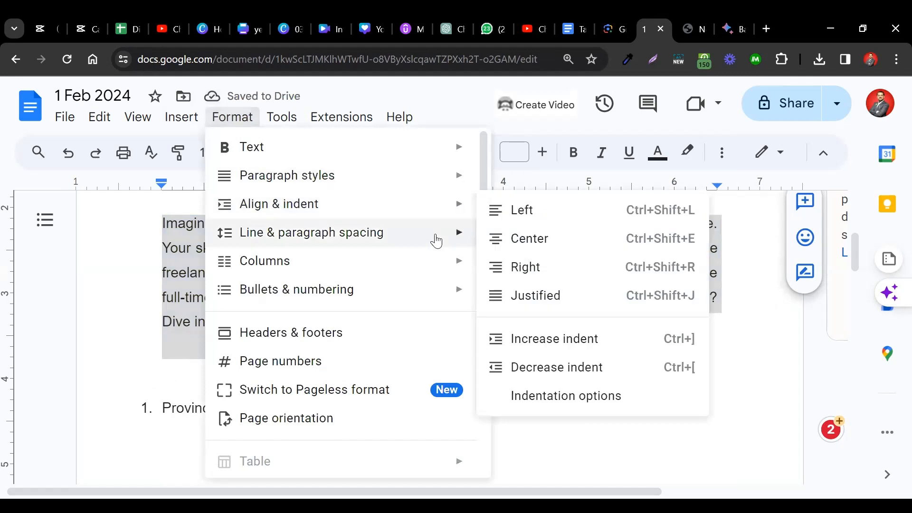
{"action": "mouse_move", "coordinate": [436, 232]}
{"action": "left_click", "coordinate": [553, 195]}
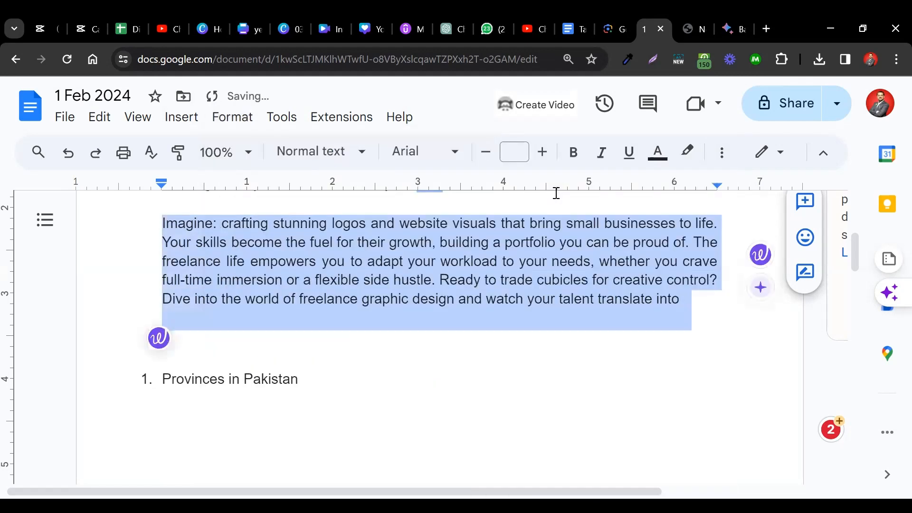
- Set the selected "Imagine" paragraph back to Double line spacing
{"action": "left_click", "coordinate": [231, 118]}
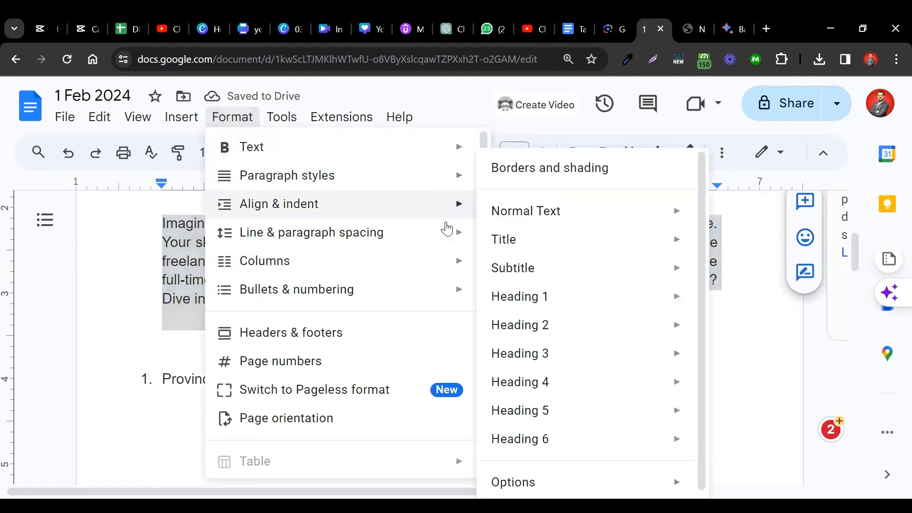
{"action": "mouse_move", "coordinate": [452, 232]}
{"action": "left_click", "coordinate": [556, 246]}
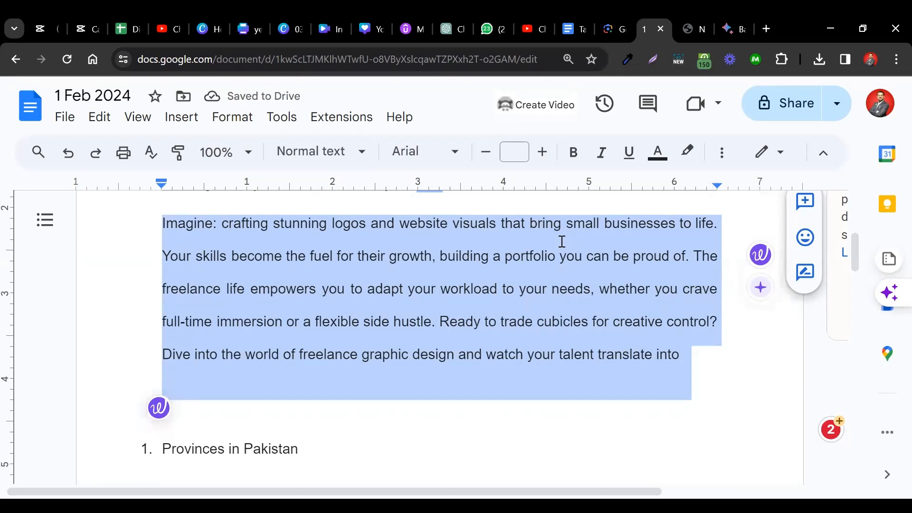
{"action": "scroll", "coordinate": [562, 242], "scroll_direction": "up", "scroll_amount": 3}
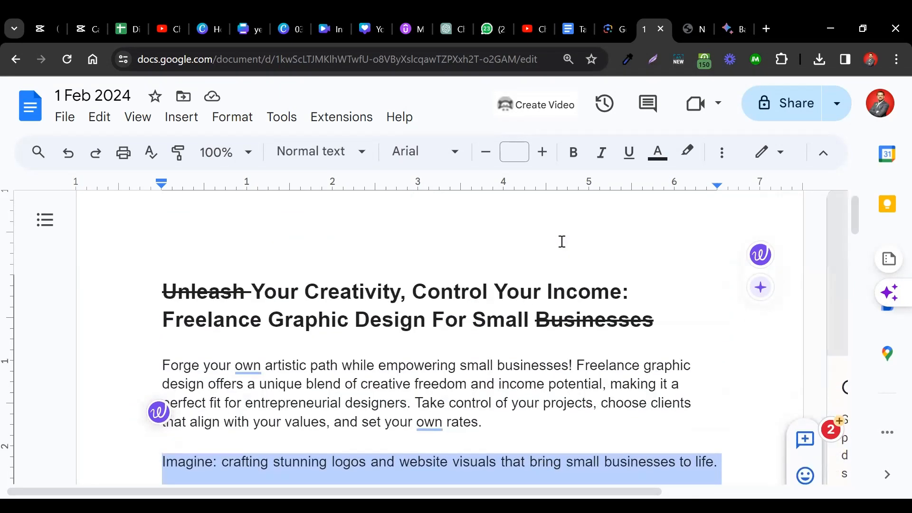
{"action": "scroll", "coordinate": [562, 242], "scroll_direction": "up", "scroll_amount": 1}
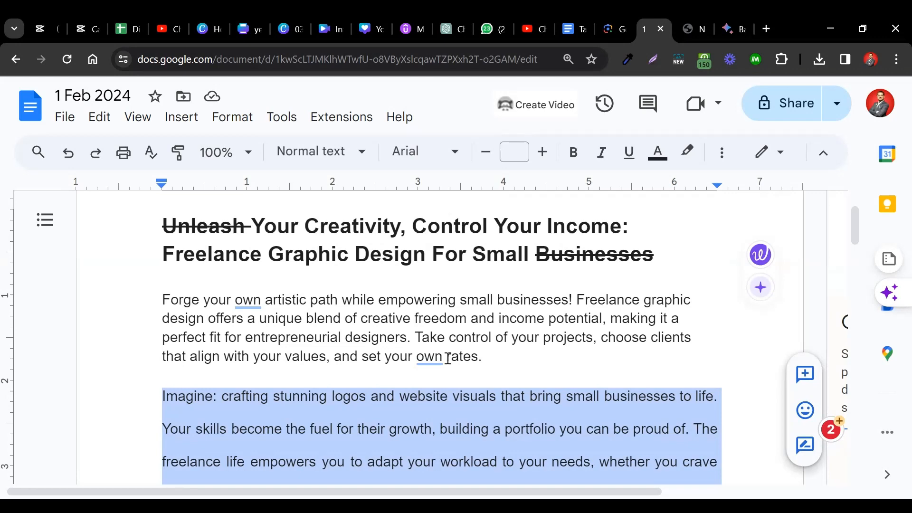
{"action": "scroll", "coordinate": [448, 358], "scroll_direction": "down", "scroll_amount": 3}
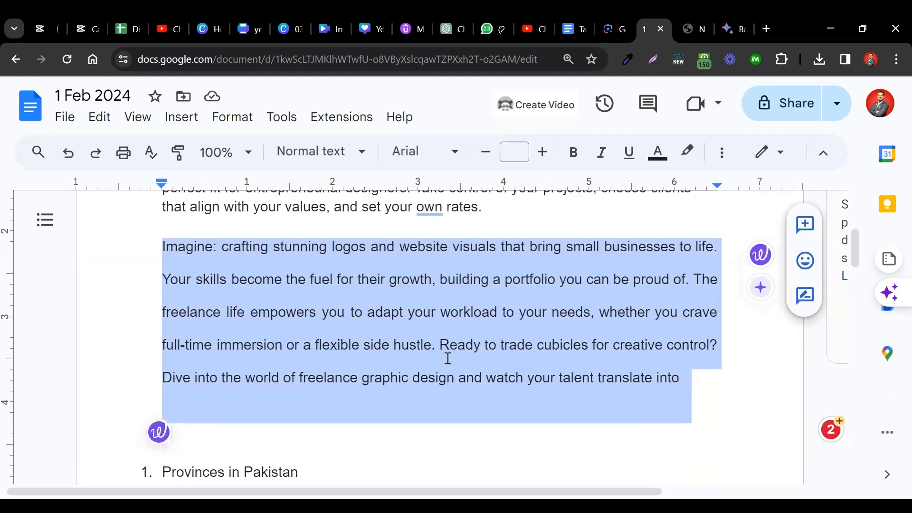
{"action": "left_click", "coordinate": [234, 118]}
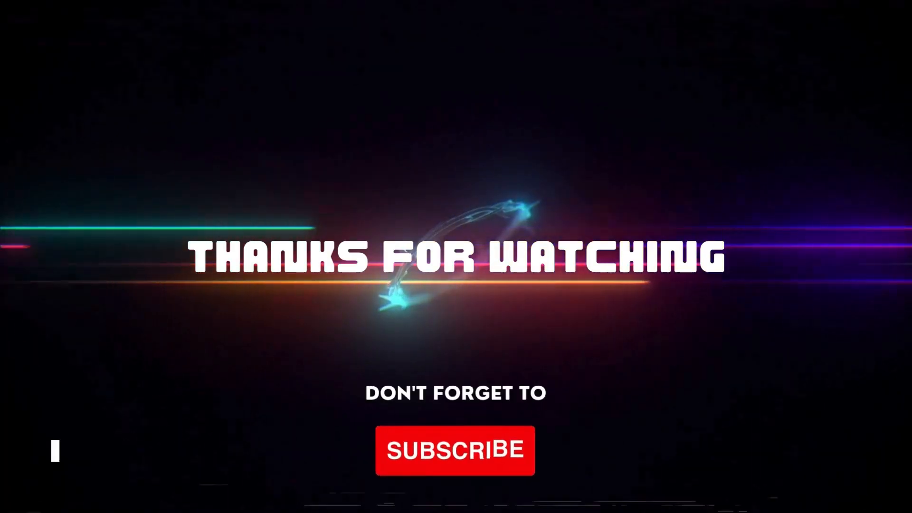